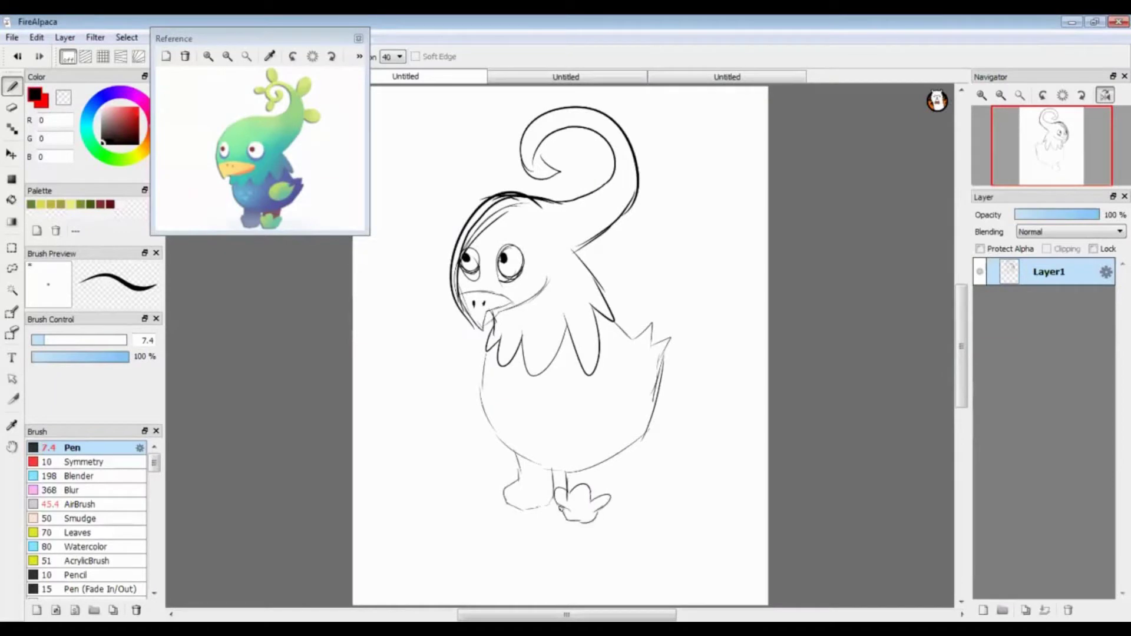
Step: Erase the bird sketch's head and face, and redraw a round head with eyes and a bold outline joining the curled crest
left_click_drag(501, 259, 467, 202)
left_click(18, 93)
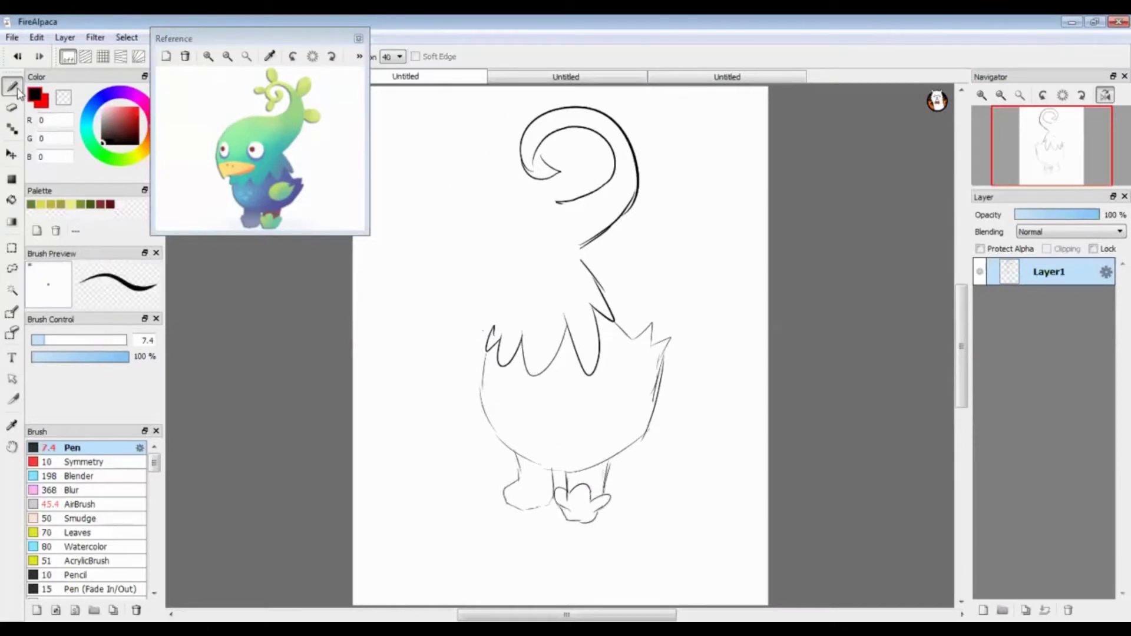
key("ctrl+z")
key("ctrl+y")
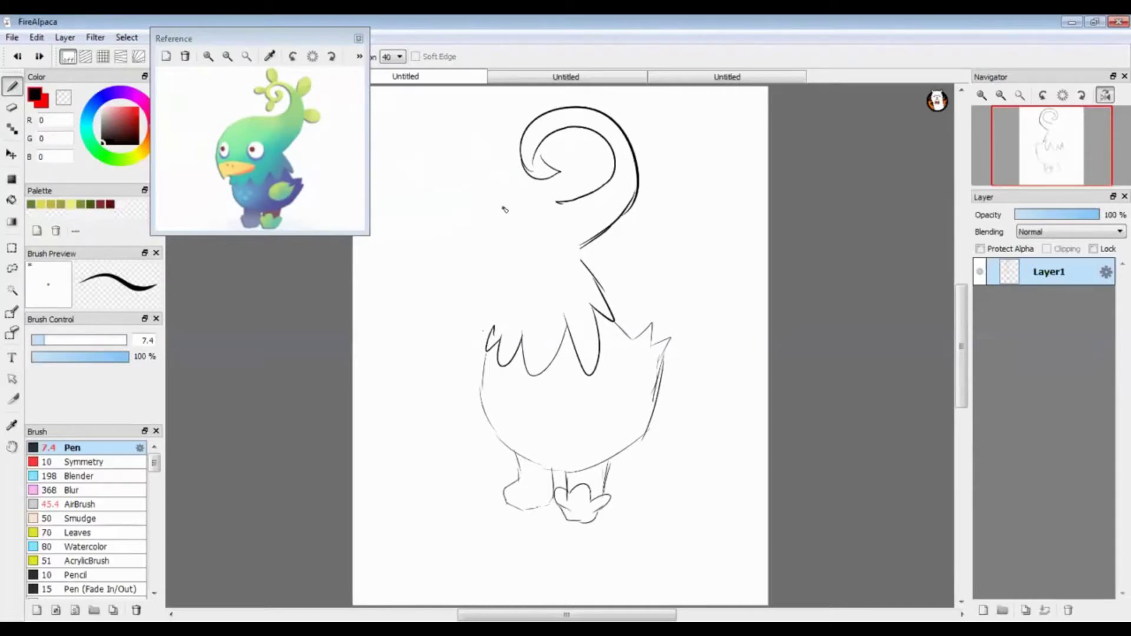
mouse_move(539, 216)
left_mouse_down()
mouse_move(565, 302)
mouse_move(563, 208)
mouse_move(610, 135)
left_mouse_up()
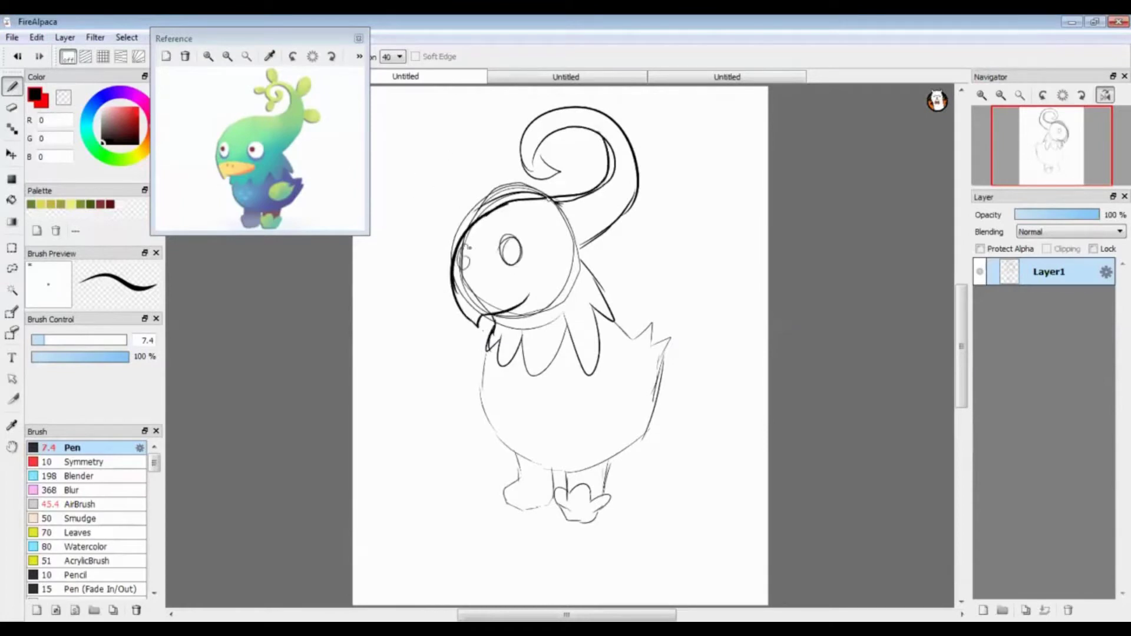
left_click_drag(533, 193, 453, 304)
Step: Add a new layer, sample light green from the reference bird, and trace the crest's outer curve and the rear neck feather
key("ctrl+shift+n")
left_click(257, 126)
key("ctrl+plus")
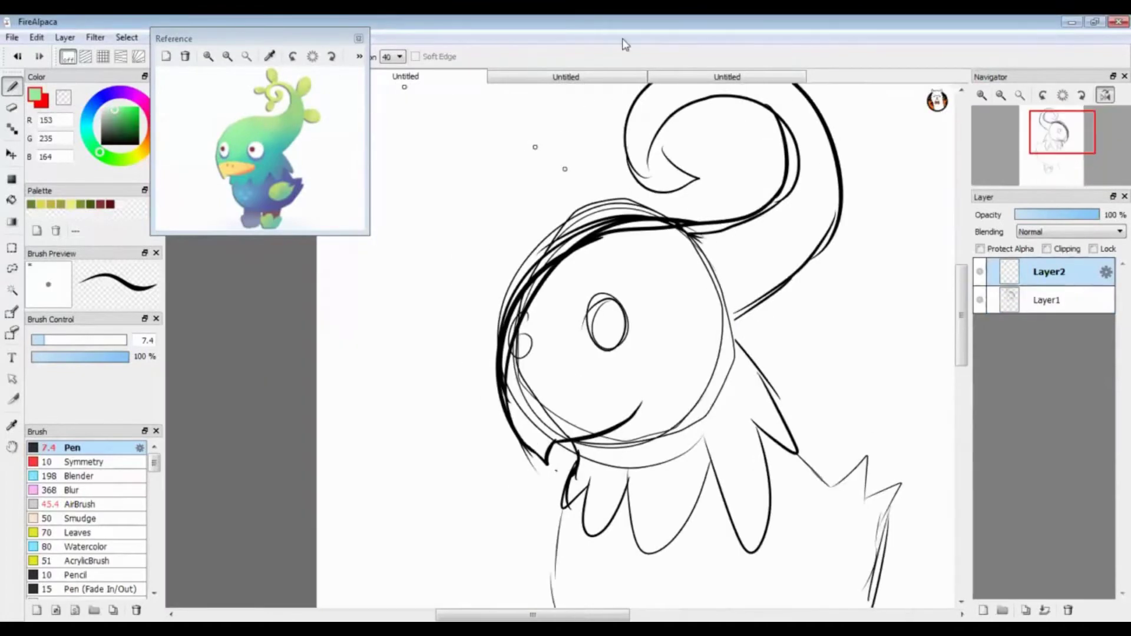
left_click_drag(704, 133, 700, 176)
left_click_drag(1062, 132, 1066, 126)
mouse_move(654, 239)
left_mouse_down()
mouse_move(789, 288)
mouse_move(677, 423)
left_mouse_up()
left_click_drag(695, 430, 758, 523)
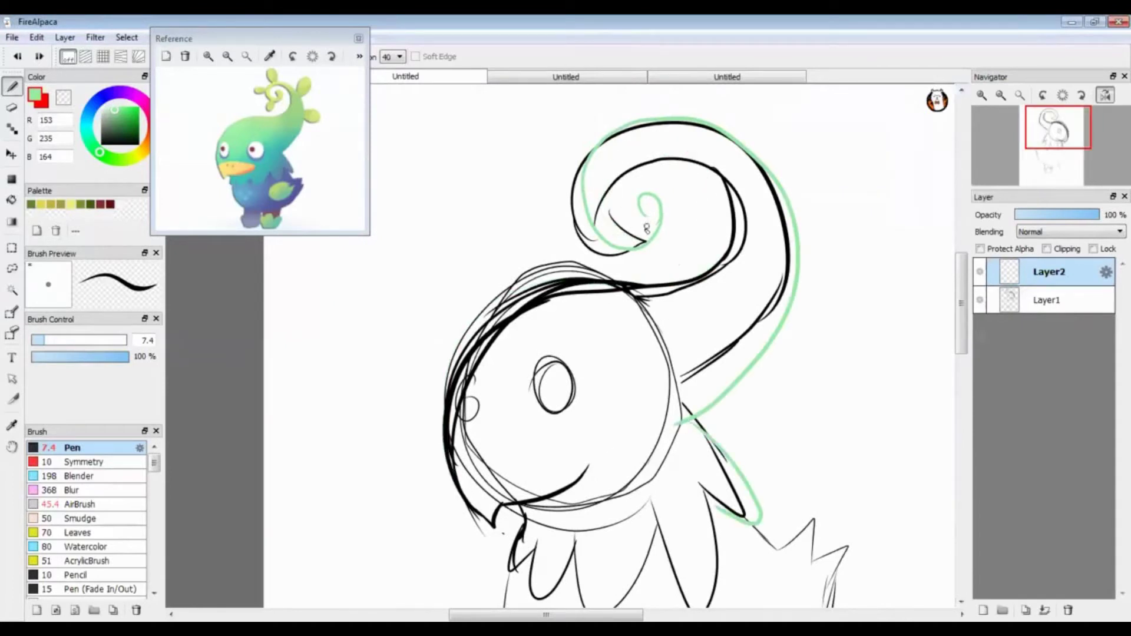
Step: Trace the crest's inner spiral, the front of the head, the jawline and the pointed neck feathers in light green
mouse_move(646, 228)
left_mouse_down()
mouse_move(590, 281)
mouse_move(508, 506)
left_mouse_up()
key("ctrl+z")
mouse_move(630, 198)
left_mouse_down()
mouse_move(686, 268)
mouse_move(453, 365)
mouse_move(578, 465)
left_mouse_up()
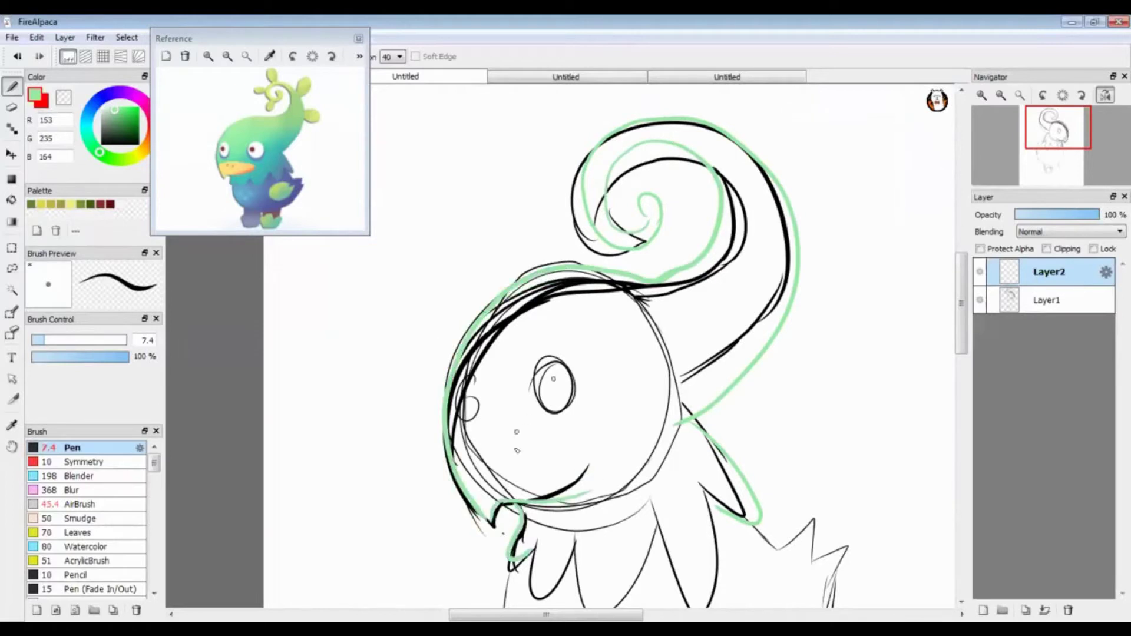
key("ctrl+z")
left_click_drag(577, 561, 662, 549)
scroll(734, 438, "down", 3)
Step: Hide the sketch on Layer1 and thicken the green spiral's tip and inner curve
left_click(979, 299)
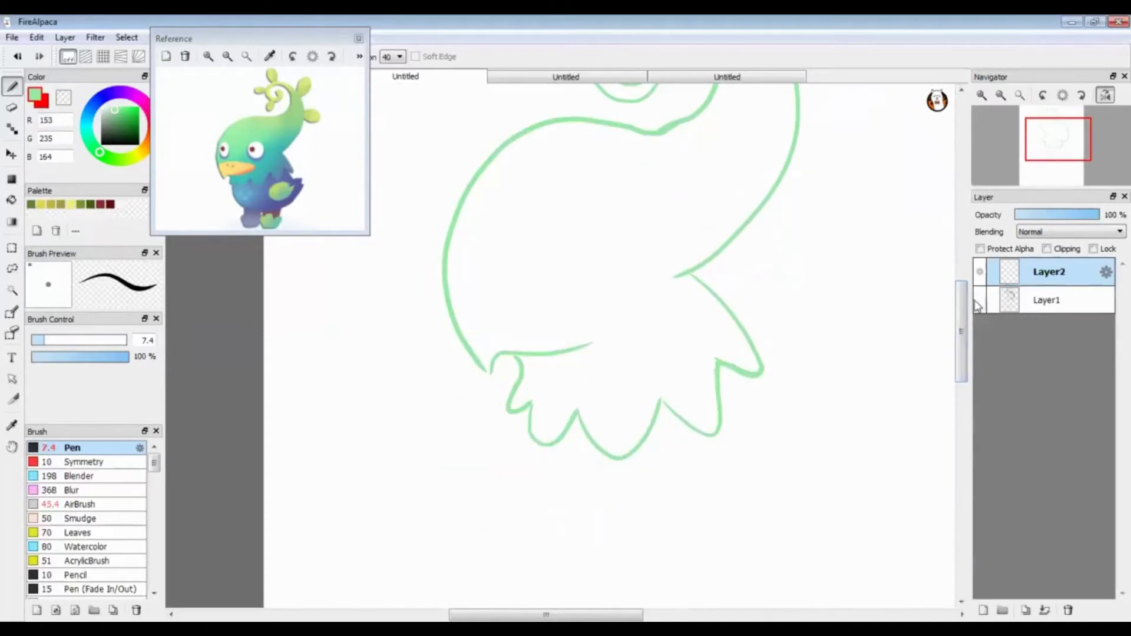
scroll(965, 347, "up", 2)
left_click_drag(683, 124, 695, 230)
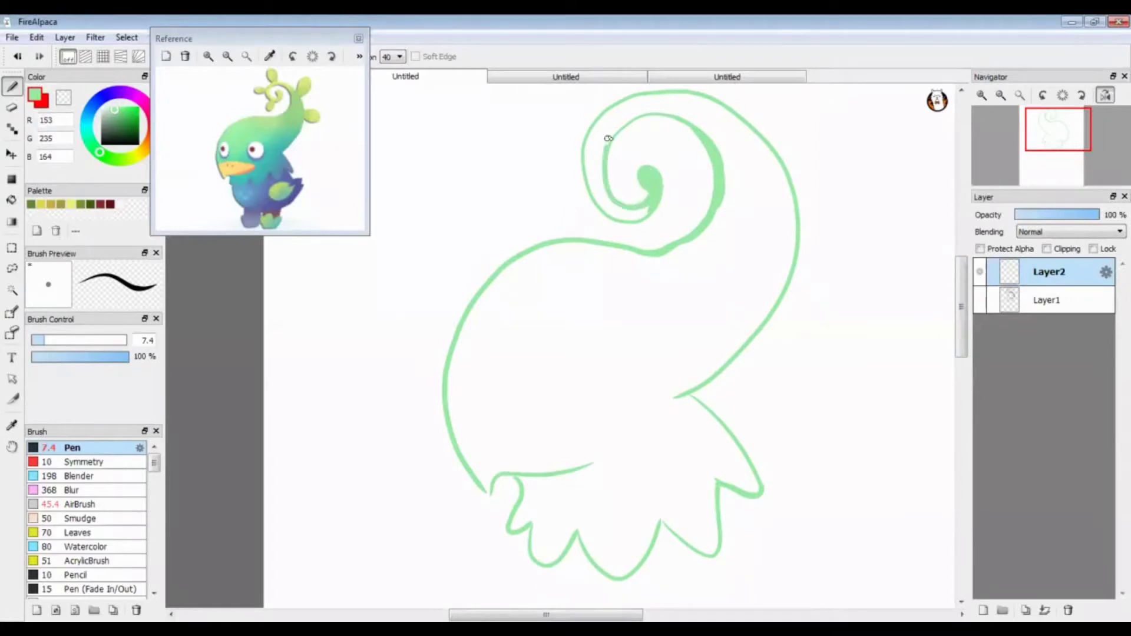
mouse_move(608, 138)
left_mouse_down()
mouse_move(646, 206)
mouse_move(613, 111)
left_mouse_up()
Step: Turn off the mirrored view and fill the curled crest with green, thickening the head outline with Pen sizes 16 and 26
left_click(1105, 95)
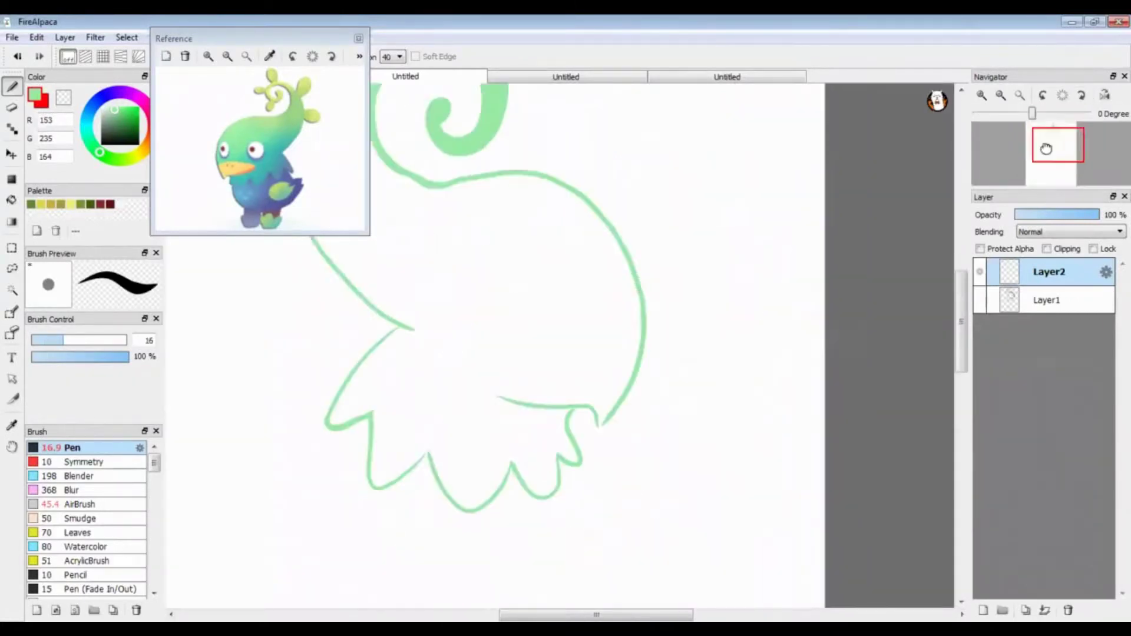
left_click_drag(545, 165, 650, 140)
mouse_move(515, 336)
left_mouse_down()
mouse_move(477, 260)
mouse_move(592, 125)
mouse_move(551, 236)
left_mouse_up()
key("]")
mouse_move(530, 136)
left_mouse_down()
mouse_move(505, 273)
mouse_move(564, 250)
mouse_move(783, 424)
left_mouse_up()
left_click_drag(485, 303, 398, 250)
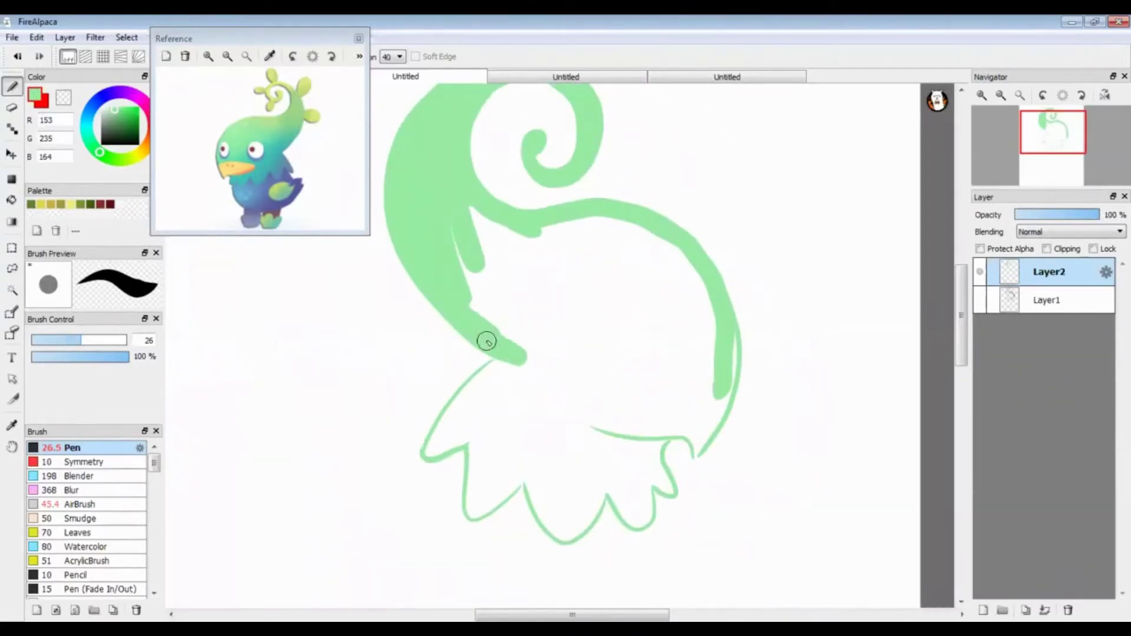
Step: Fill the head solid green, and fill in the neck feathers with the Pen at size 16
key("]")
mouse_move(530, 341)
left_mouse_down()
mouse_move(448, 212)
mouse_move(556, 379)
mouse_move(701, 366)
mouse_move(487, 253)
mouse_move(618, 353)
left_mouse_up()
left_click(52, 340)
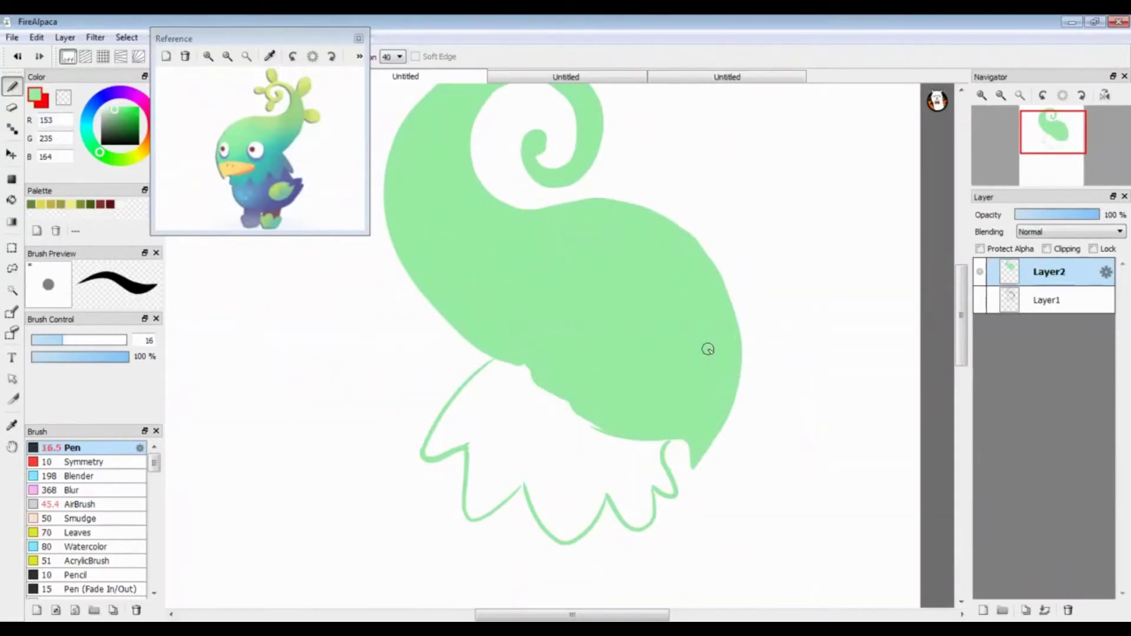
mouse_move(492, 362)
left_mouse_down()
mouse_move(500, 503)
mouse_move(652, 497)
mouse_move(658, 447)
mouse_move(626, 511)
mouse_move(607, 454)
left_mouse_up()
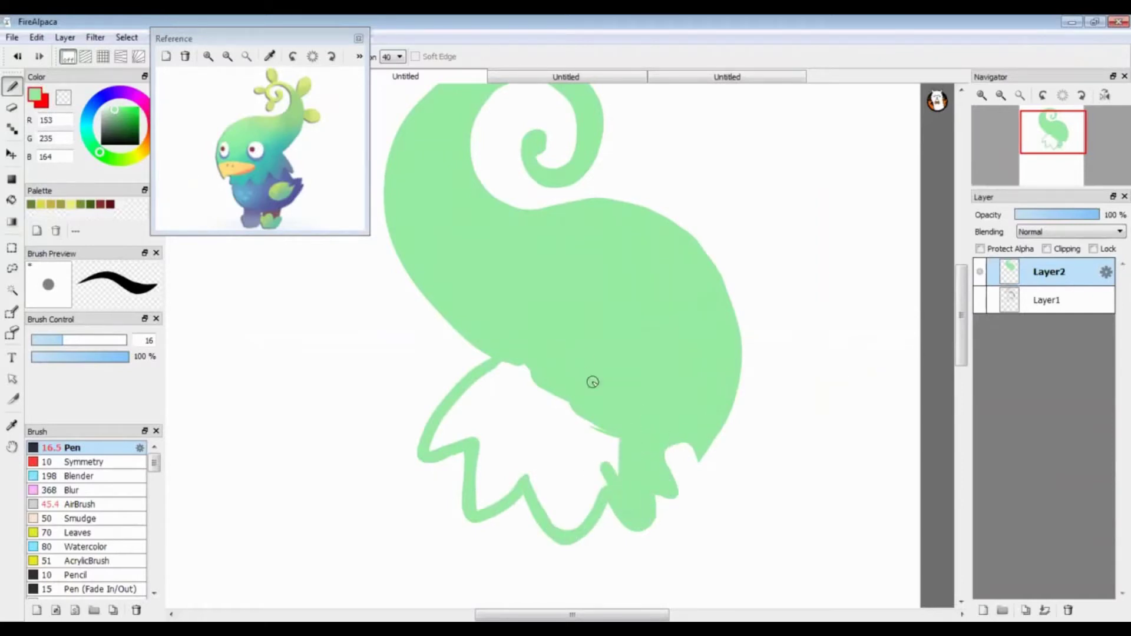
mouse_move(592, 382)
left_mouse_down()
mouse_move(472, 440)
mouse_move(520, 379)
mouse_move(459, 412)
mouse_move(605, 488)
mouse_move(601, 409)
mouse_move(586, 509)
left_mouse_up()
Step: Transform the green silhouette to make it slightly wider, and refine the beak notch against the enlarged reference
scroll(586, 509, "down", 2)
key("ctrl+t")
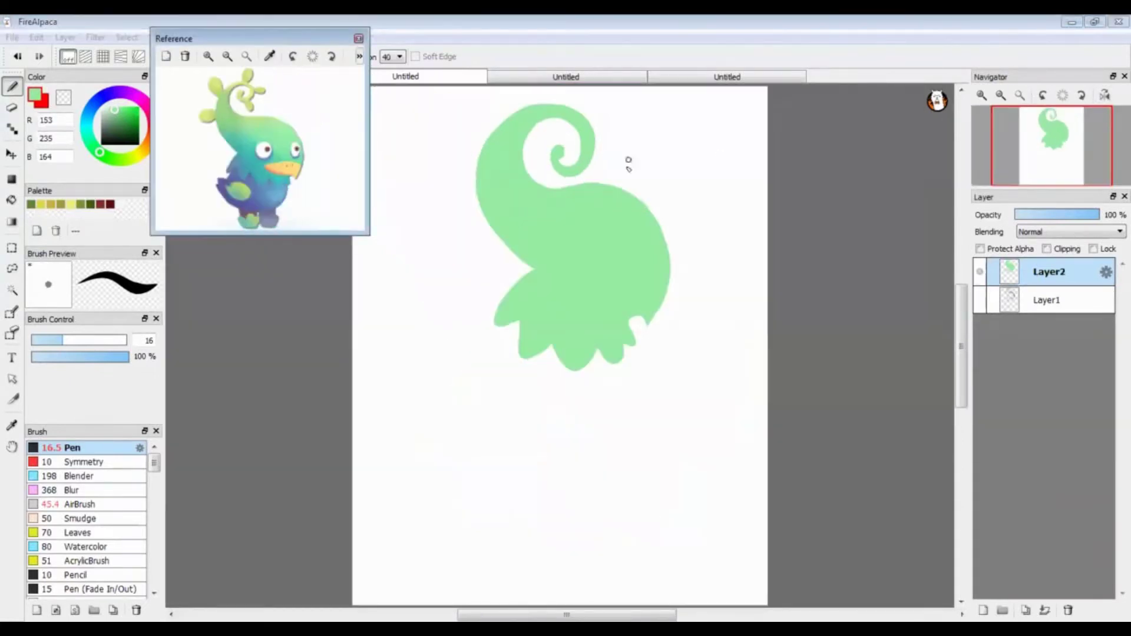
left_click_drag(670, 219, 679, 237)
key("Return")
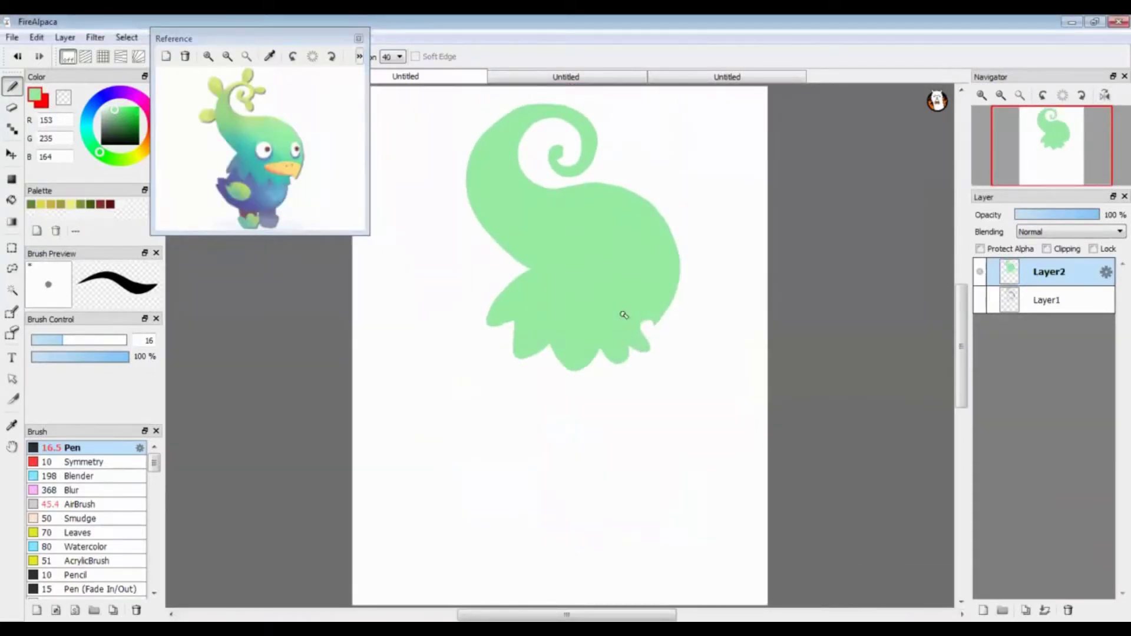
left_click(208, 58)
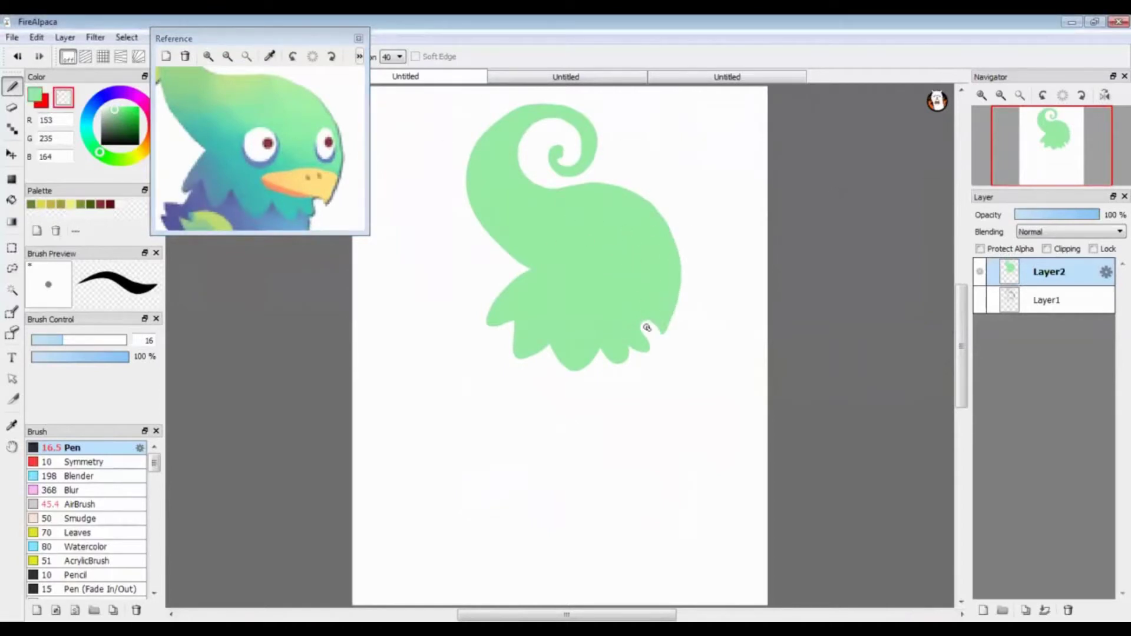
left_click(227, 57)
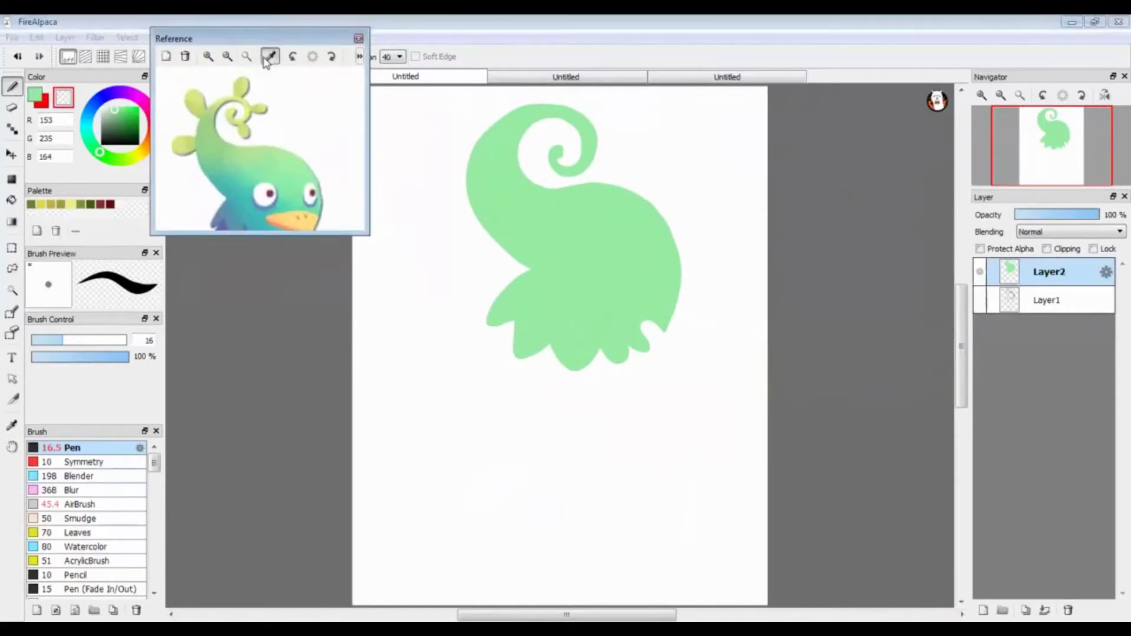
Step: Lasso the curled crest and transform it so it sits slightly higher and closer to the front of the head
left_click(43, 103)
key("l")
left_click_drag(504, 265, 442, 252)
key("ctrl+t")
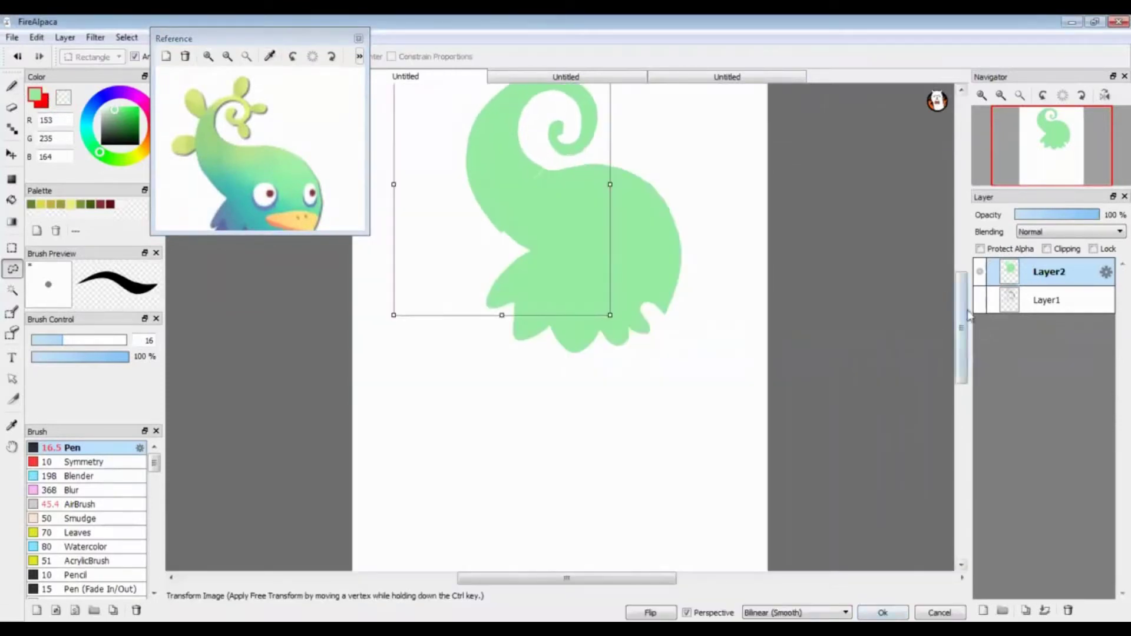
scroll(582, 402, "up", 3)
scroll(750, 315, "down", 3)
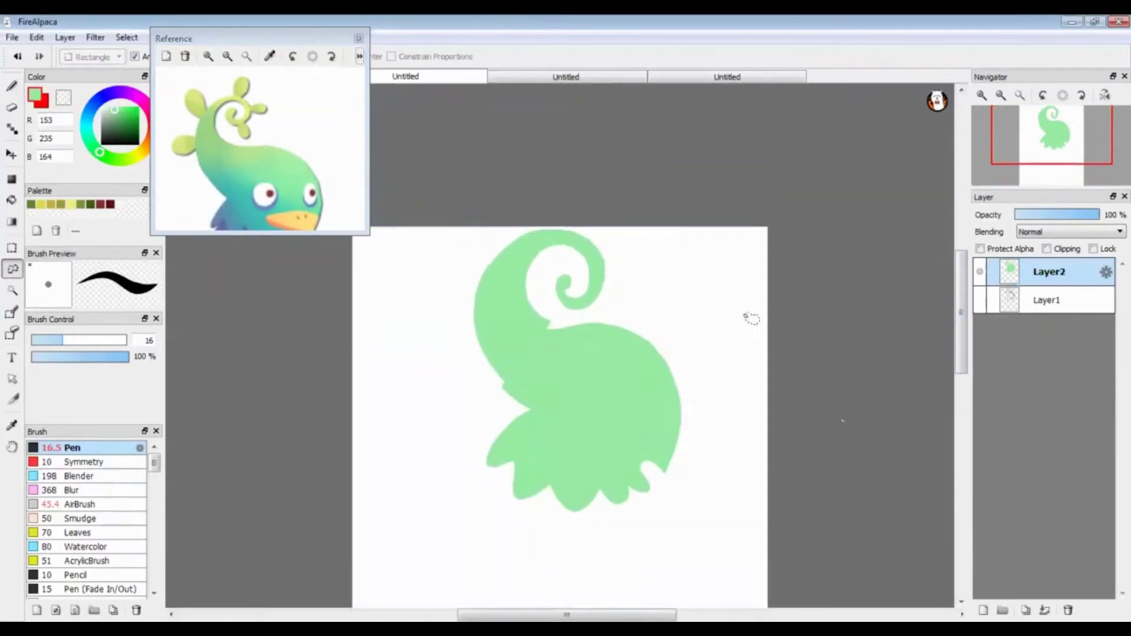
Step: Smooth the kinks on both edges where the crest meets the head, painting and erasing with the Pen at size 34
scroll(874, 555, "up", 3)
left_click(13, 88)
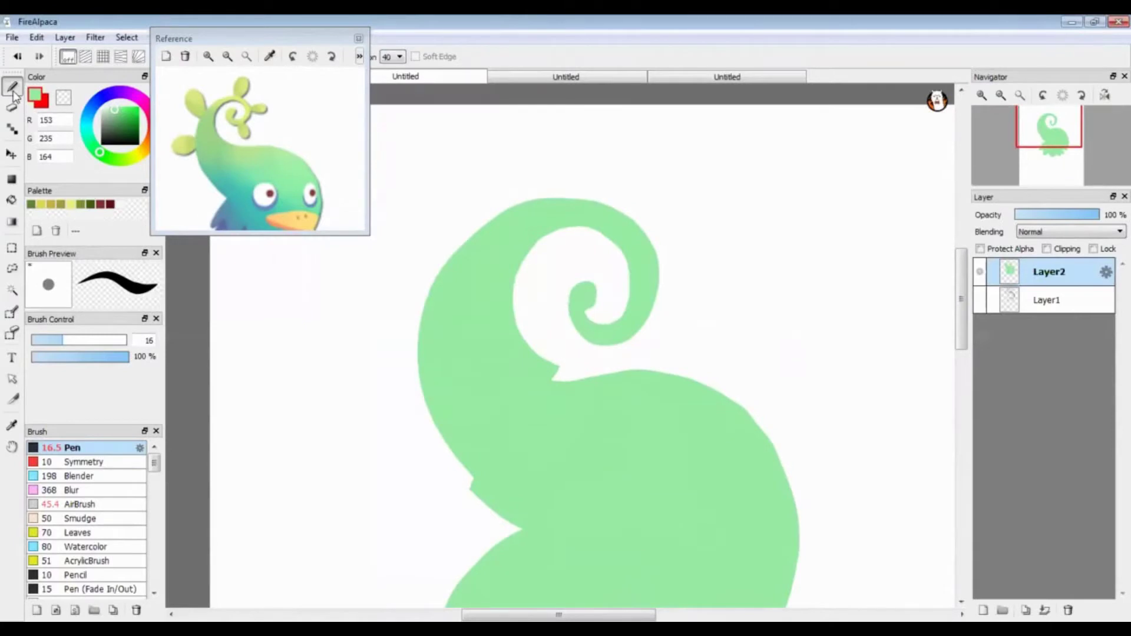
key("bracketright")
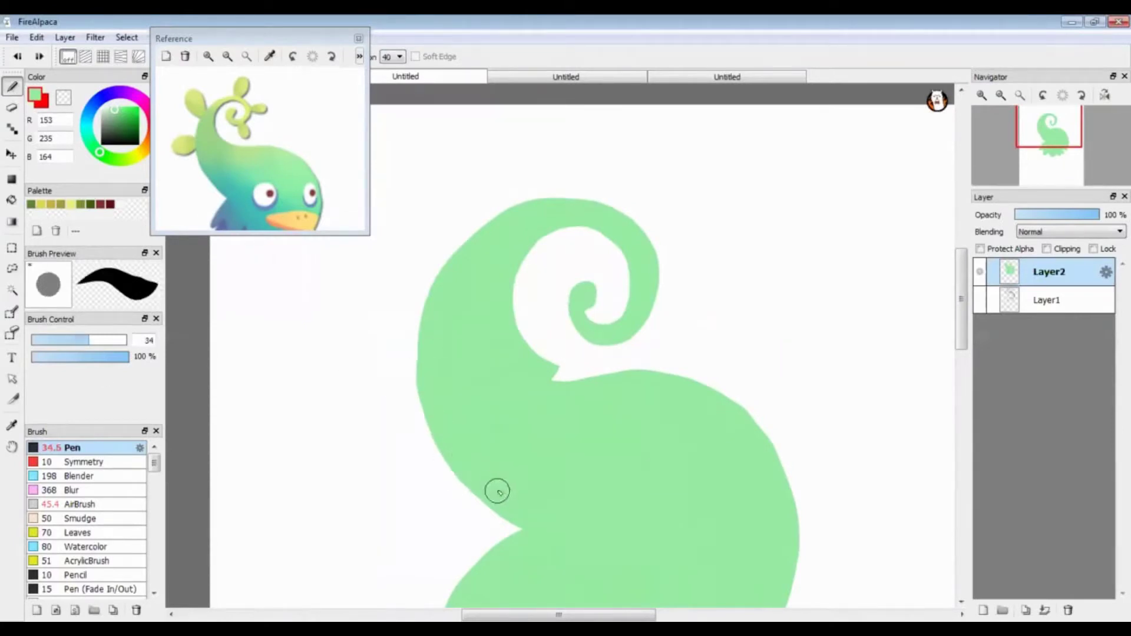
left_click_drag(429, 378, 501, 212)
key("x")
mouse_move(565, 383)
left_mouse_down()
mouse_move(525, 366)
mouse_move(516, 324)
mouse_move(548, 242)
left_mouse_up()
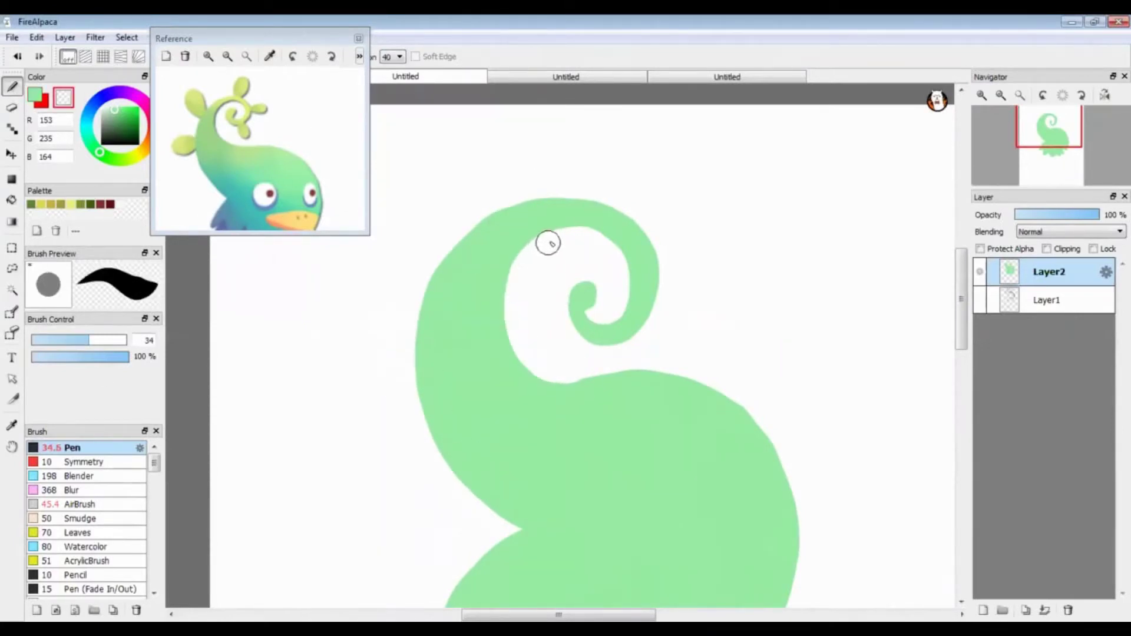
Step: Add a new layer above Layer2 and outline a larger crest curl in light green with the Pen at size 25
key("x")
key("bracketleft")
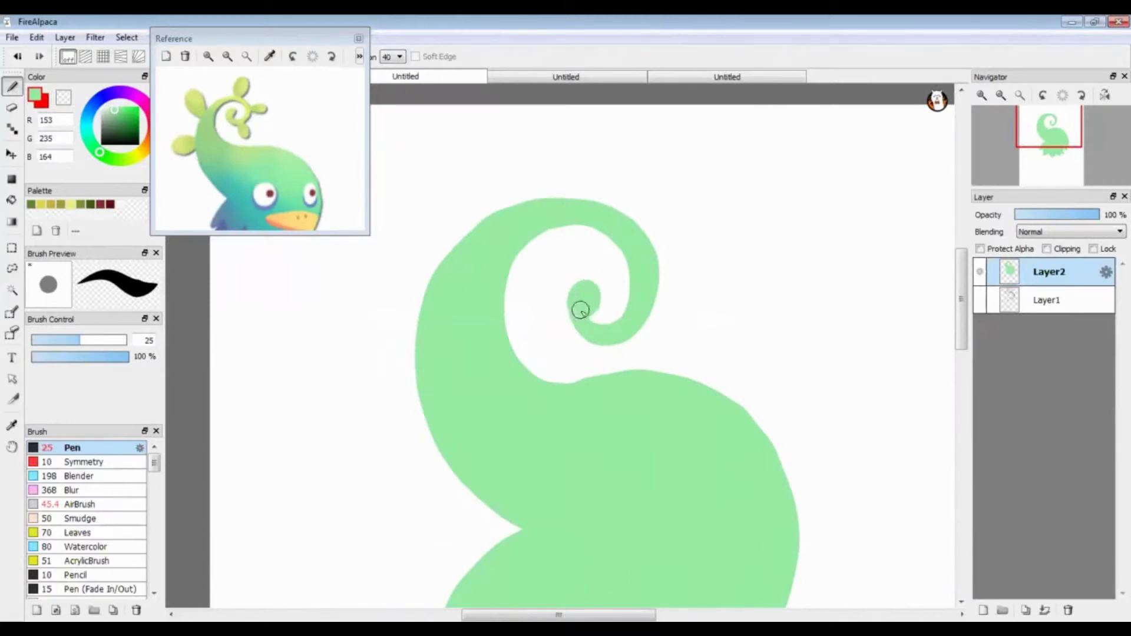
key("ctrl+shift+n")
left_click_drag(277, 43, 270, 35)
mouse_move(539, 530)
left_mouse_down()
mouse_move(475, 486)
mouse_move(593, 295)
mouse_move(479, 302)
mouse_move(637, 394)
left_mouse_up()
left_click_drag(669, 283, 673, 223)
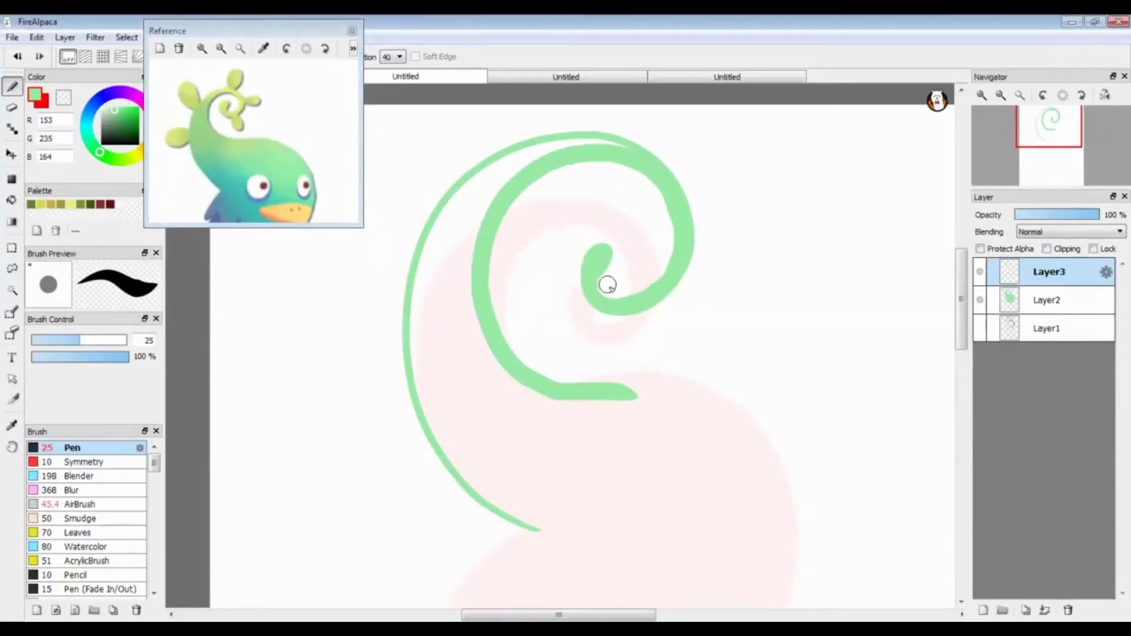
Step: Fill the new crest with light green and thin its curl by trimming the inner edge with transparent color
left_click_drag(462, 304, 601, 148)
mouse_move(524, 155)
left_mouse_down()
mouse_move(416, 302)
mouse_move(536, 517)
mouse_move(437, 333)
mouse_move(623, 413)
mouse_move(576, 423)
left_mouse_up()
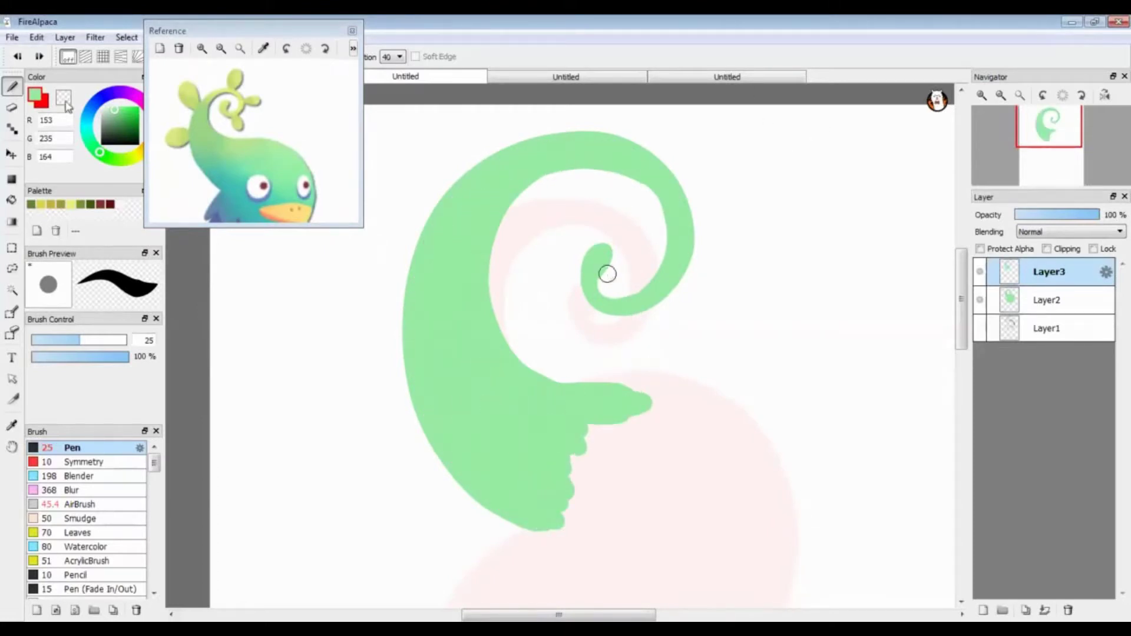
key("c")
left_click_drag(624, 295, 646, 189)
left_click_drag(540, 193, 665, 249)
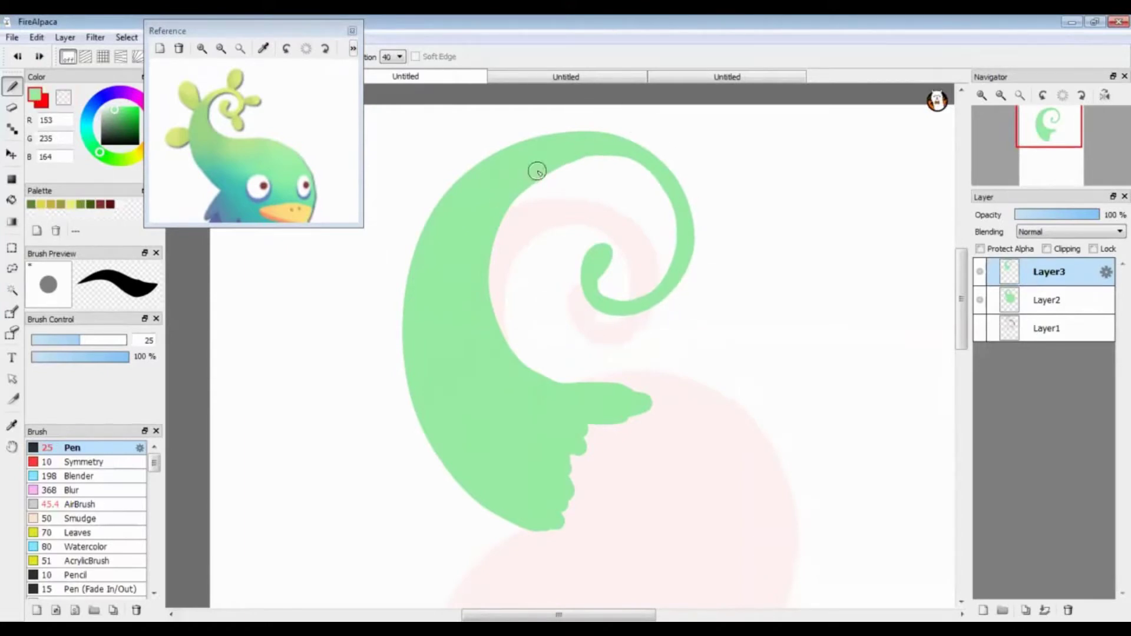
left_click_drag(537, 172, 672, 269)
key("c")
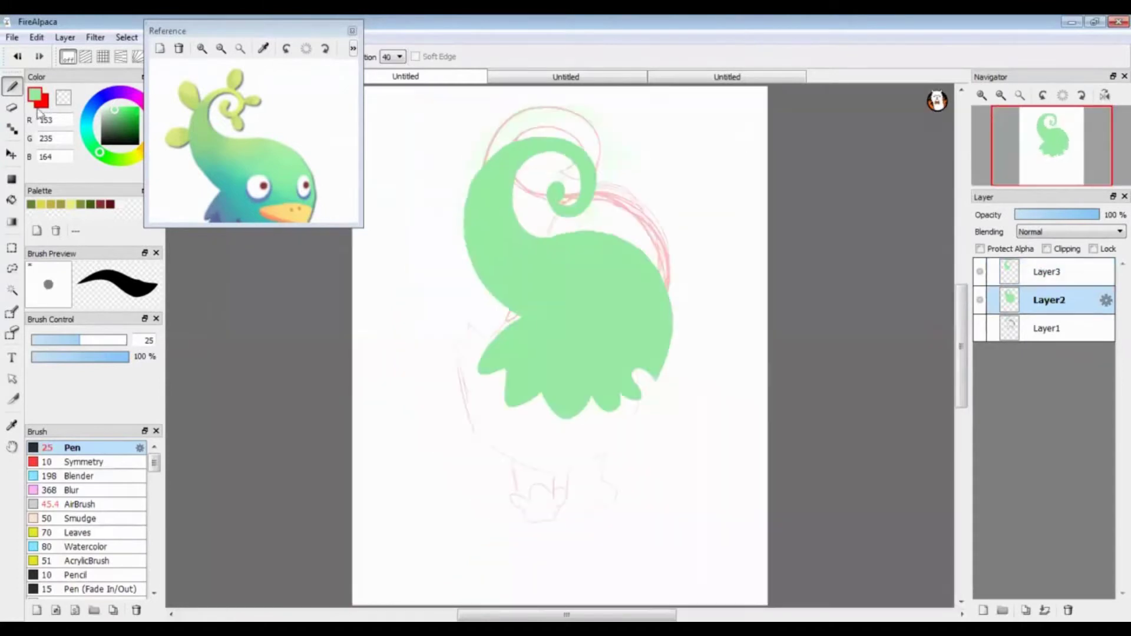
Step: Erase the old curl from Layer2 with a size 352 eraser, and scale the merged bird silhouette down slightly
key("e")
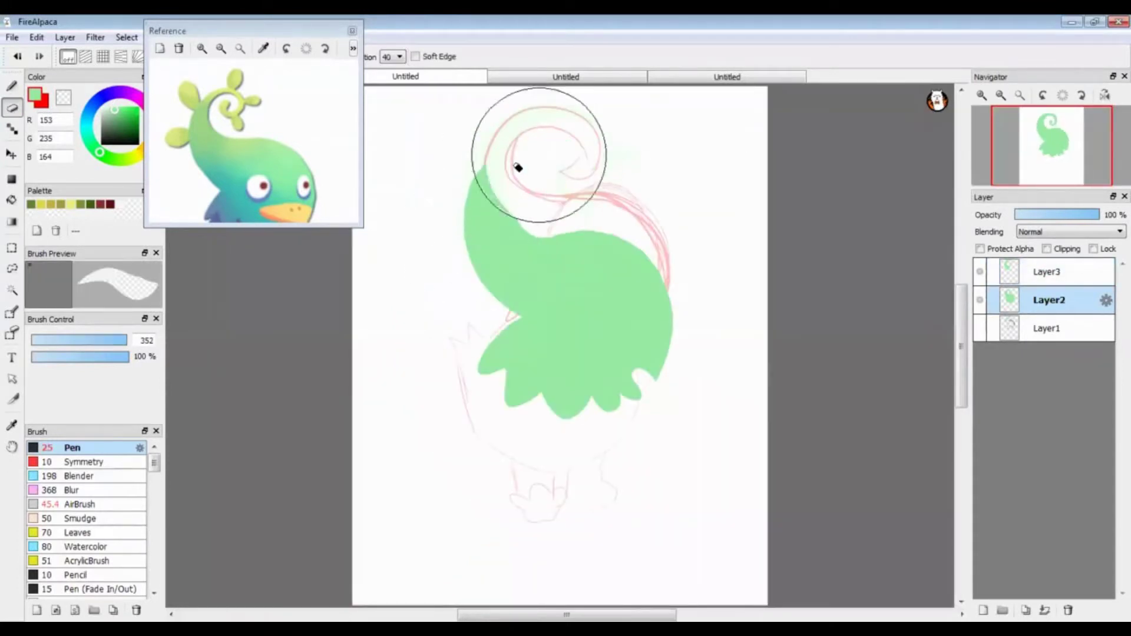
mouse_move(517, 168)
left_mouse_down()
mouse_move(473, 227)
mouse_move(465, 272)
left_mouse_up()
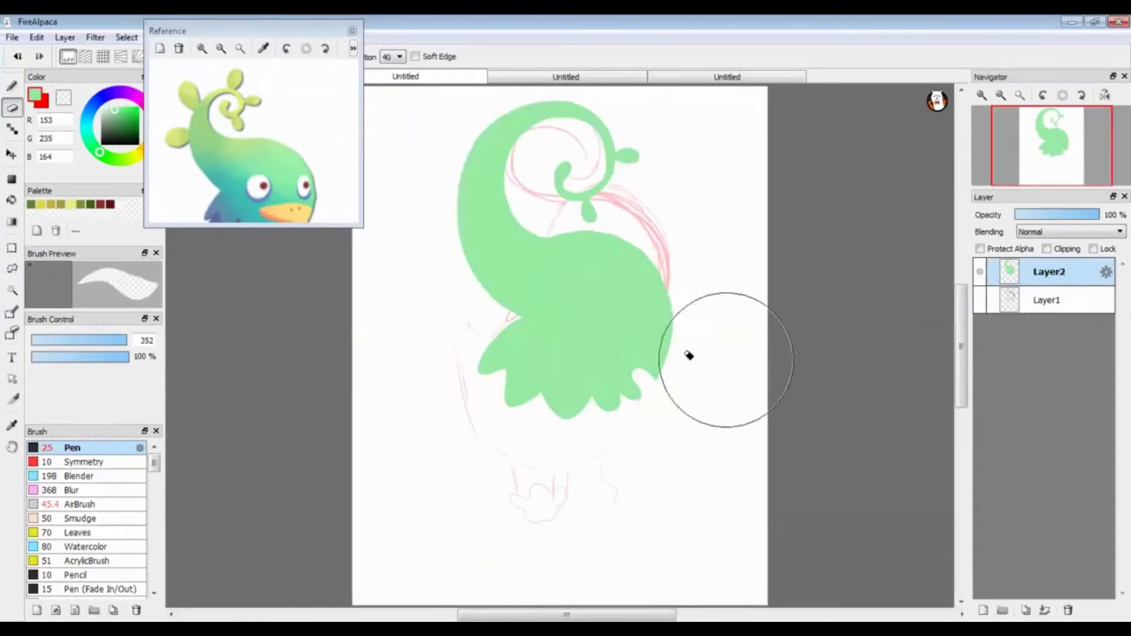
key("ctrl+t")
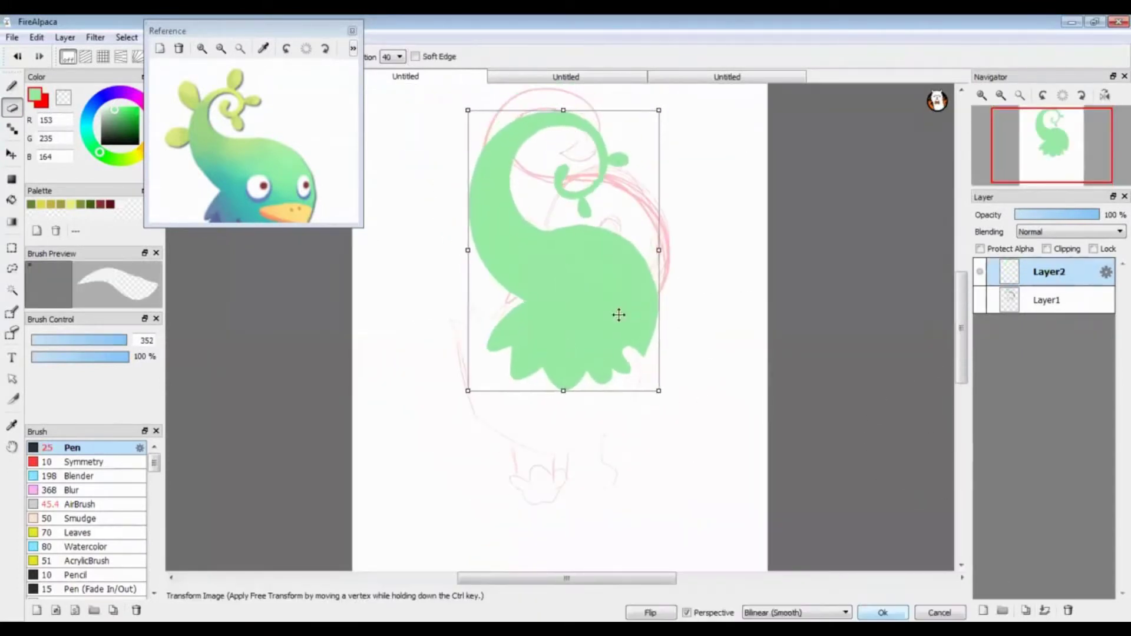
key("Return")
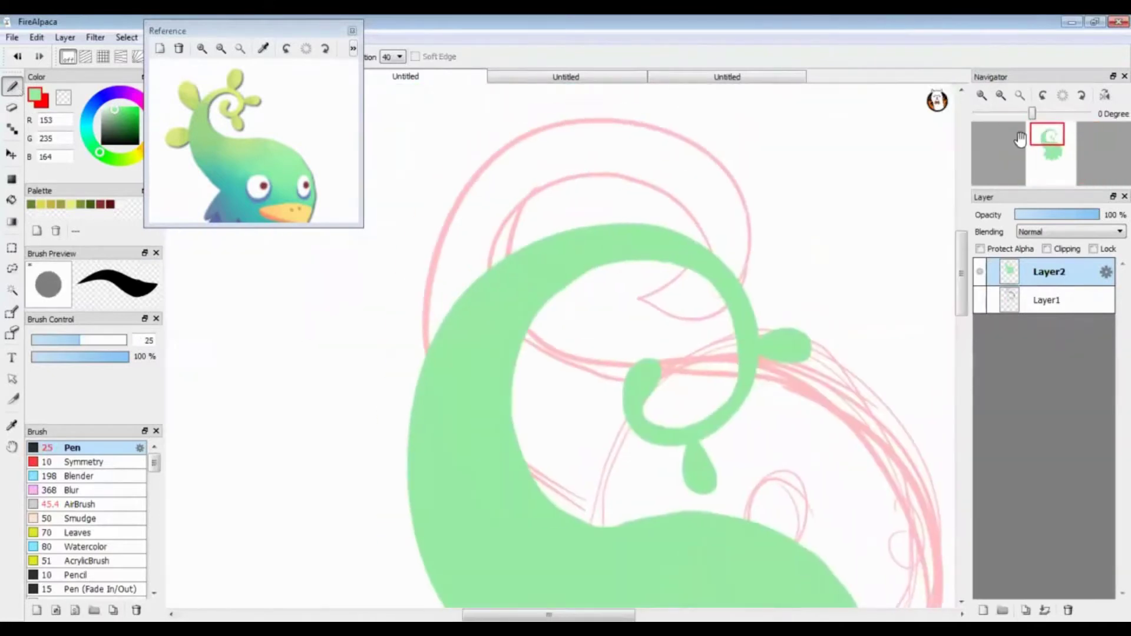
Step: Paint three more rounded leaf buds along the crest's outer edge with the Pen at size 25
left_click_drag(677, 229, 687, 235)
key("ctrl+z")
mouse_move(707, 171)
left_mouse_down()
mouse_move(708, 139)
mouse_move(709, 199)
mouse_move(698, 142)
mouse_move(697, 193)
mouse_move(722, 170)
left_mouse_up()
key("ctrl+minus")
left_click_drag(599, 270, 595, 235)
mouse_move(539, 392)
left_mouse_down()
mouse_move(475, 416)
mouse_move(535, 404)
mouse_move(518, 407)
left_mouse_up()
key("ctrl+minus")
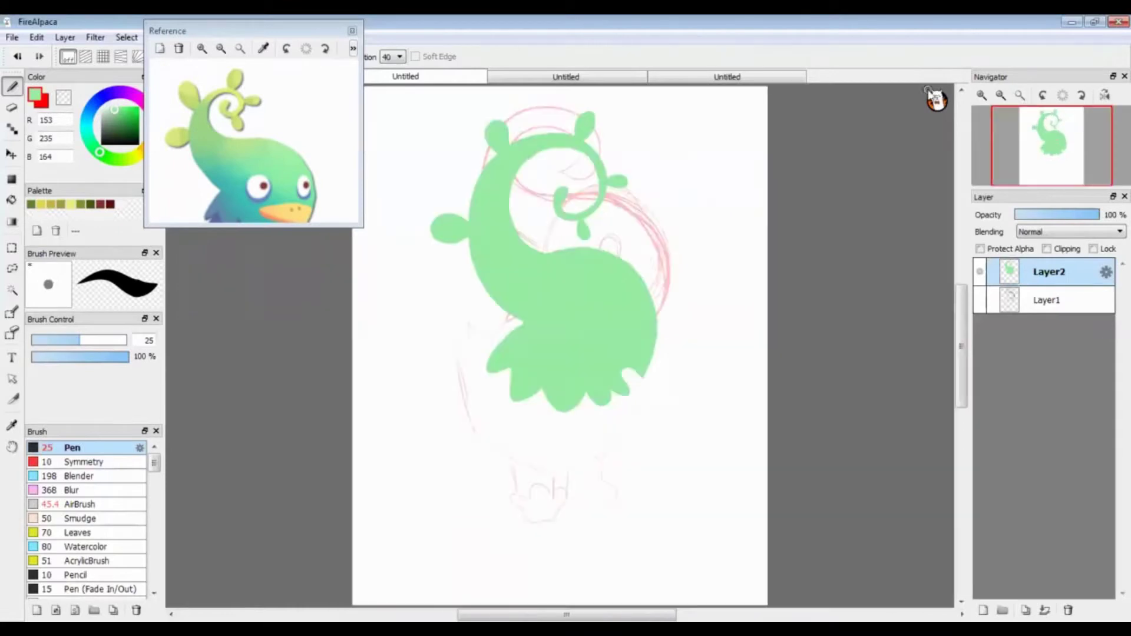
Step: Add a clipping layer above Layer2 and sample the yellow-green (229, 239, 112) from the crest in the reference image
left_click_drag(280, 146, 277, 131)
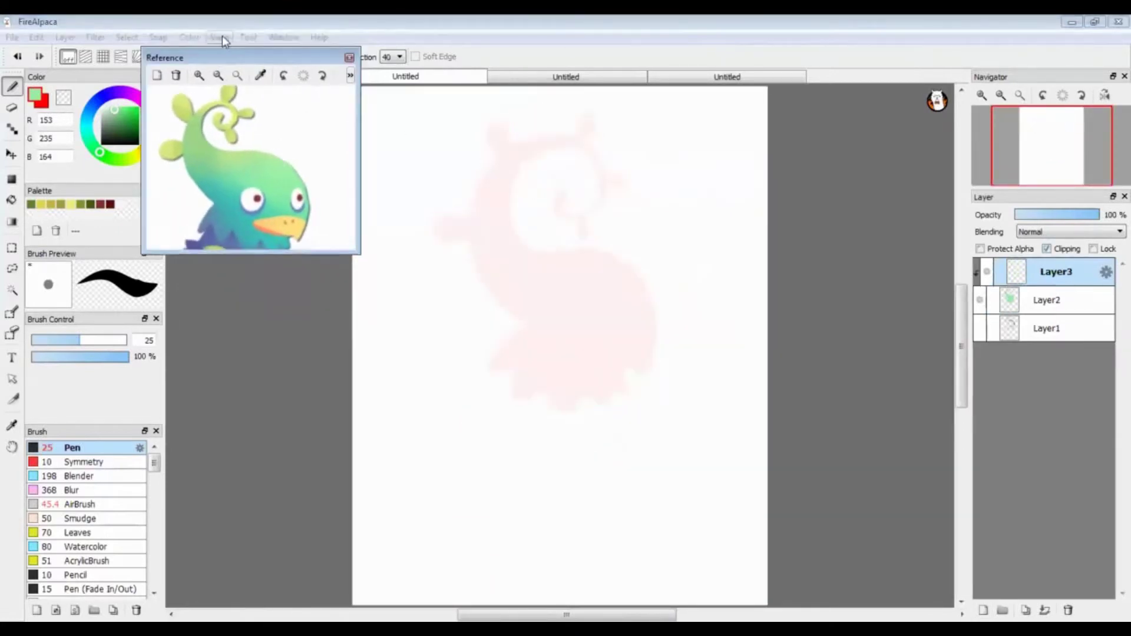
left_click(260, 74)
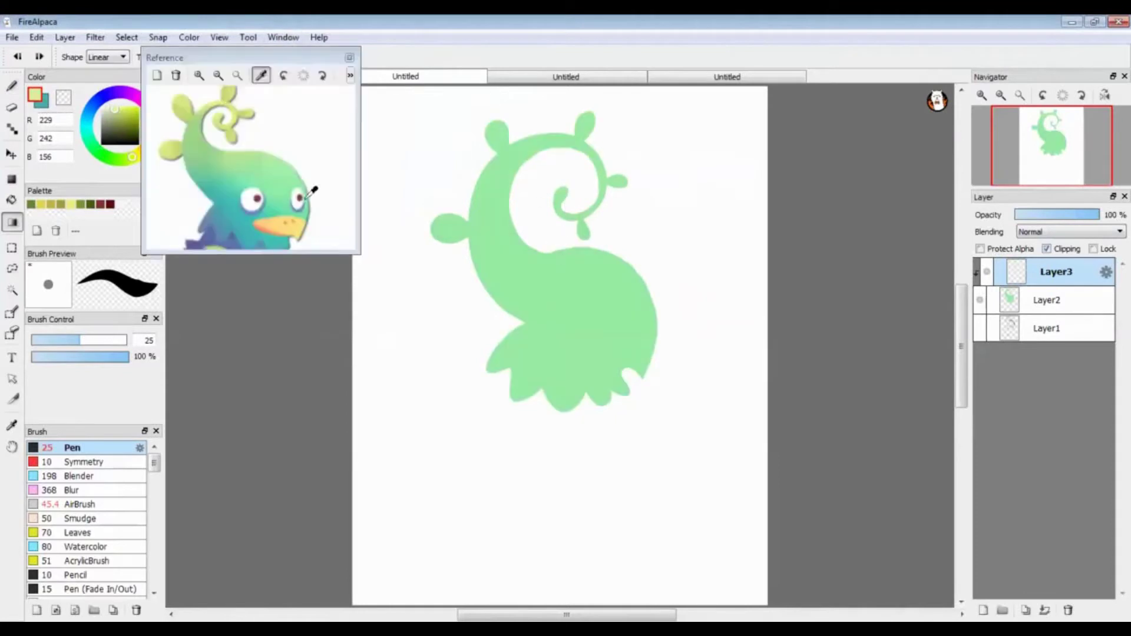
left_click(238, 75)
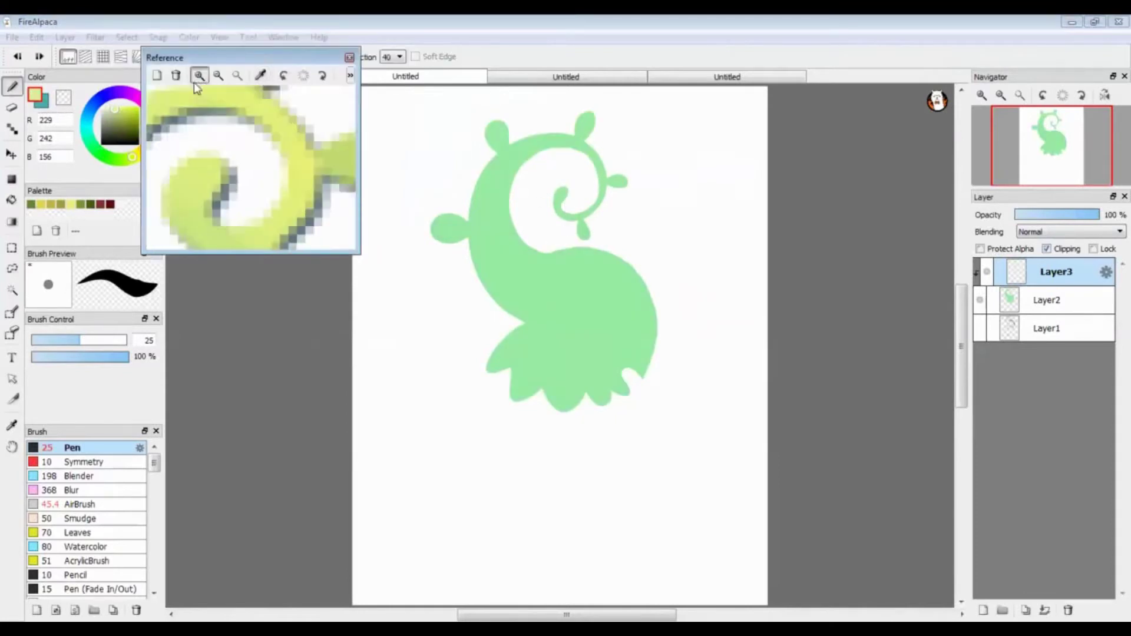
left_click(302, 182)
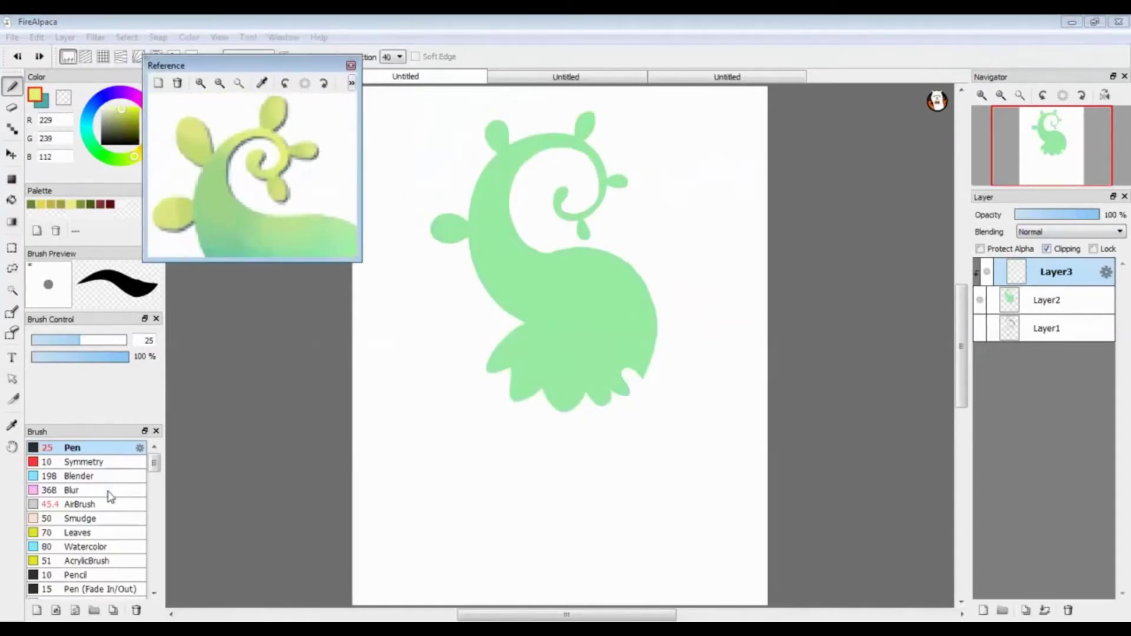
Step: Airbrush the crest yellow-green at size 216, then shade the neck with darker greens sampled from the reference image
left_click(109, 504)
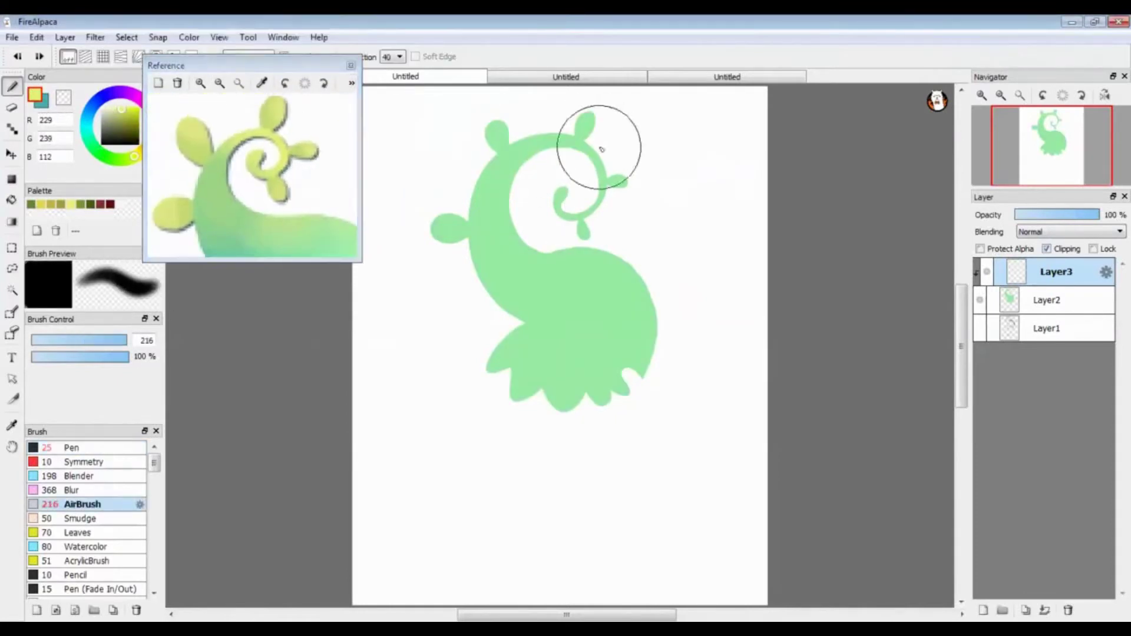
mouse_move(605, 152)
left_mouse_down()
mouse_move(532, 137)
mouse_move(623, 175)
mouse_move(517, 108)
mouse_move(505, 159)
mouse_move(586, 232)
left_mouse_up()
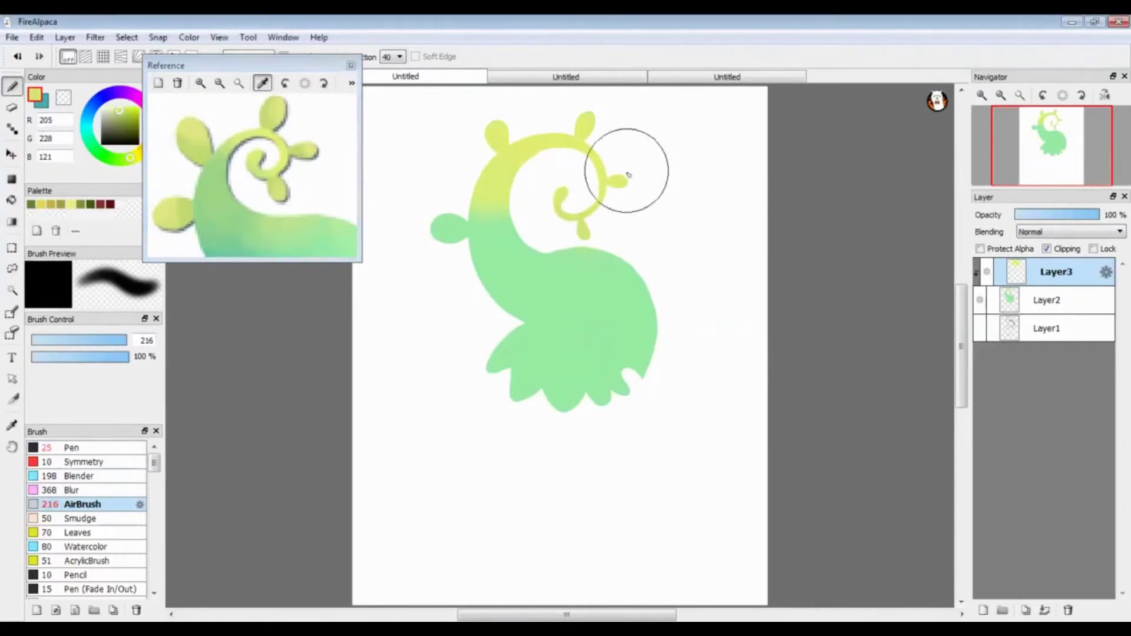
left_click(241, 135)
left_click_drag(497, 200, 505, 101)
left_click(218, 165)
mouse_move(492, 149)
left_mouse_down()
mouse_move(461, 185)
mouse_move(468, 221)
left_mouse_up()
scroll(253, 171, "down", 3)
left_click(130, 345)
left_click(262, 83)
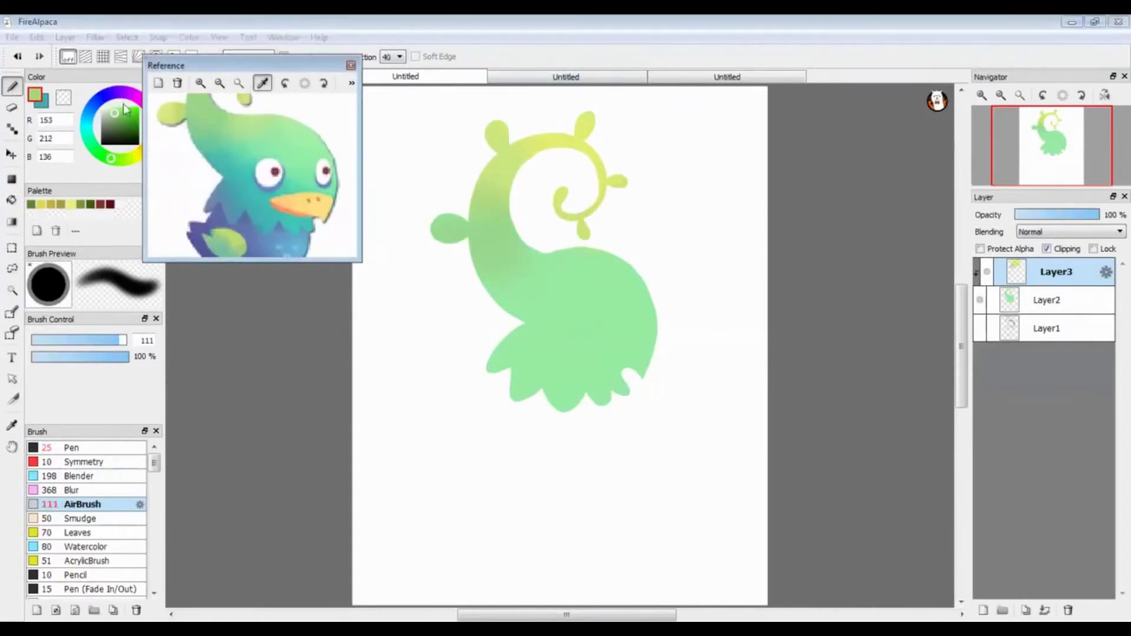
Step: Fill out the corner between the neck and feathers on Layer2 with the size 25 Pen in green (153, 235, 164)
left_click(1049, 300)
left_click(496, 357, "alt")
left_click(71, 448)
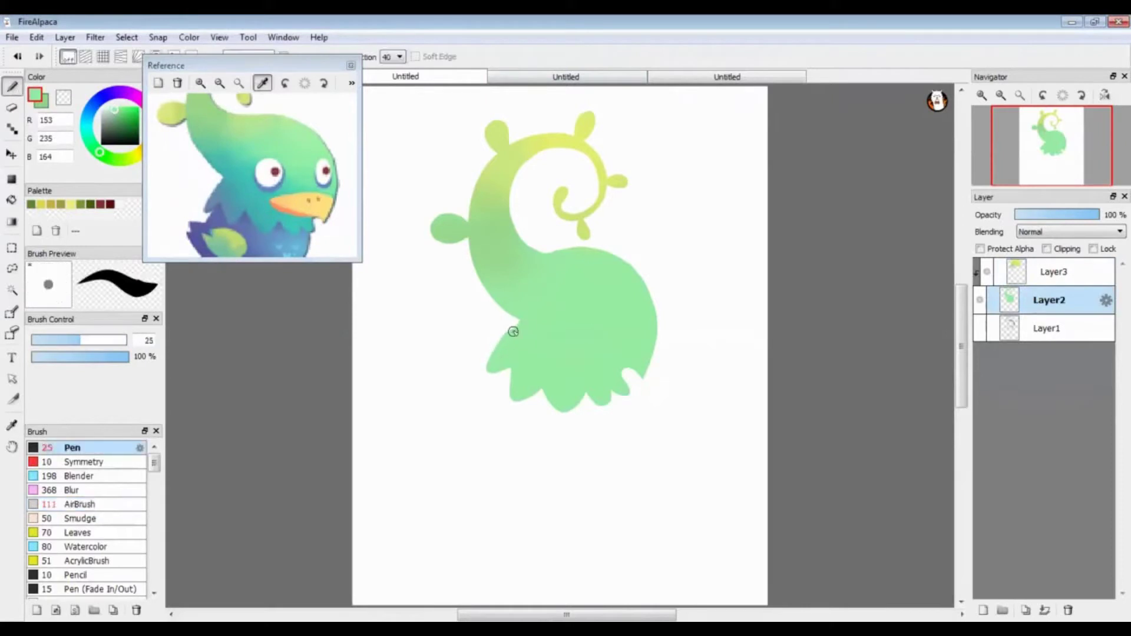
Step: Airbrush green (136, 208, 144) on the lower neck and teal (65, 183, 178) over the feathers on Layer3 at size 111
left_click(1054, 271)
left_click(221, 125)
left_click(82, 504)
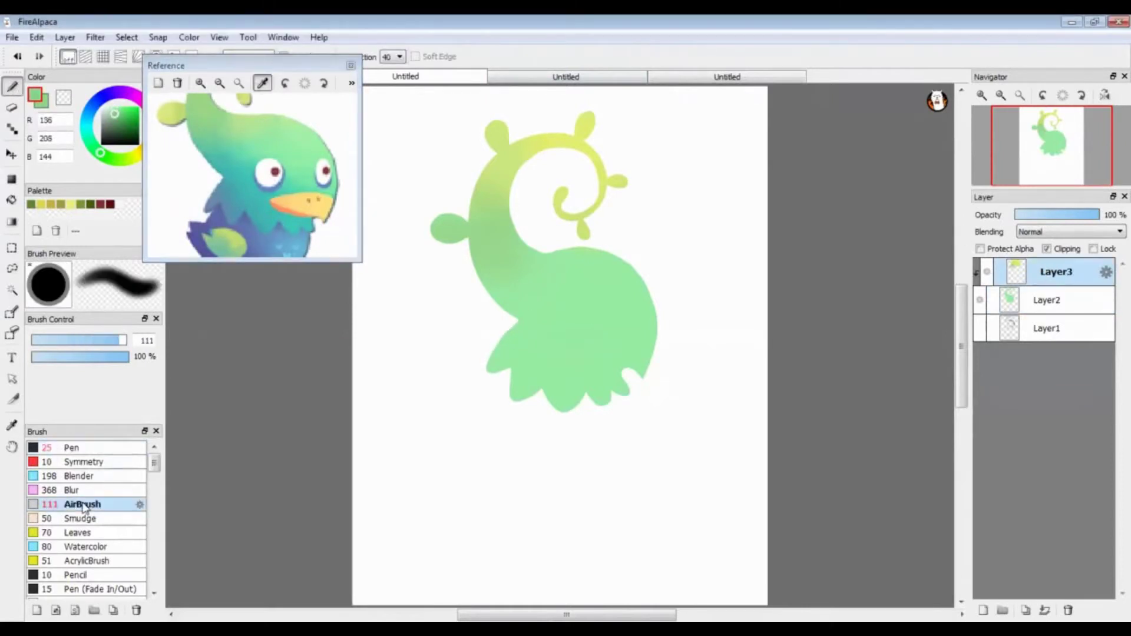
left_click(228, 159)
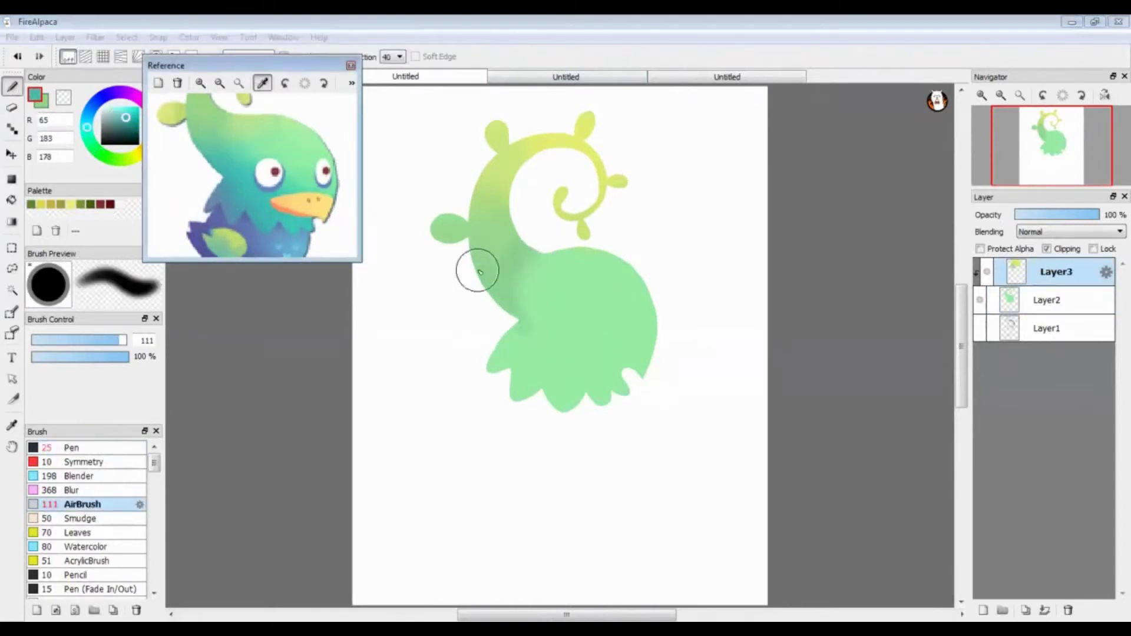
mouse_move(479, 268)
left_mouse_down()
mouse_move(580, 346)
mouse_move(518, 377)
left_mouse_up()
Step: Blend the head with airbrushed greens sampled from the reference image, including (111, 221, 171) and (128, 234, 167)
left_click(245, 139)
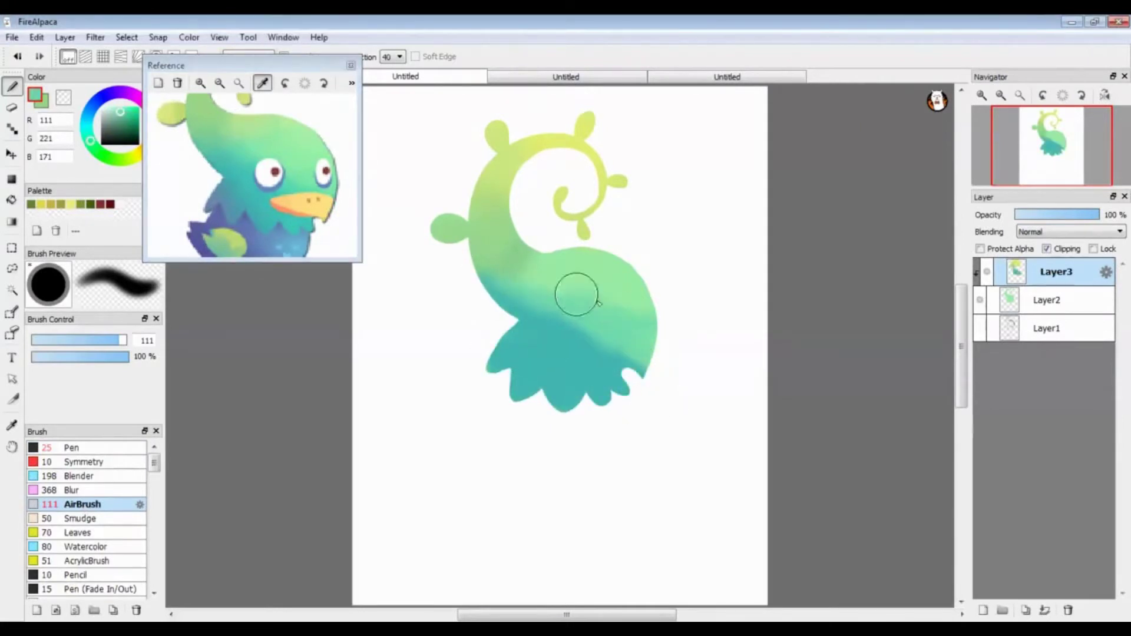
left_click_drag(576, 291, 589, 255)
left_click(293, 169)
left_click(599, 305)
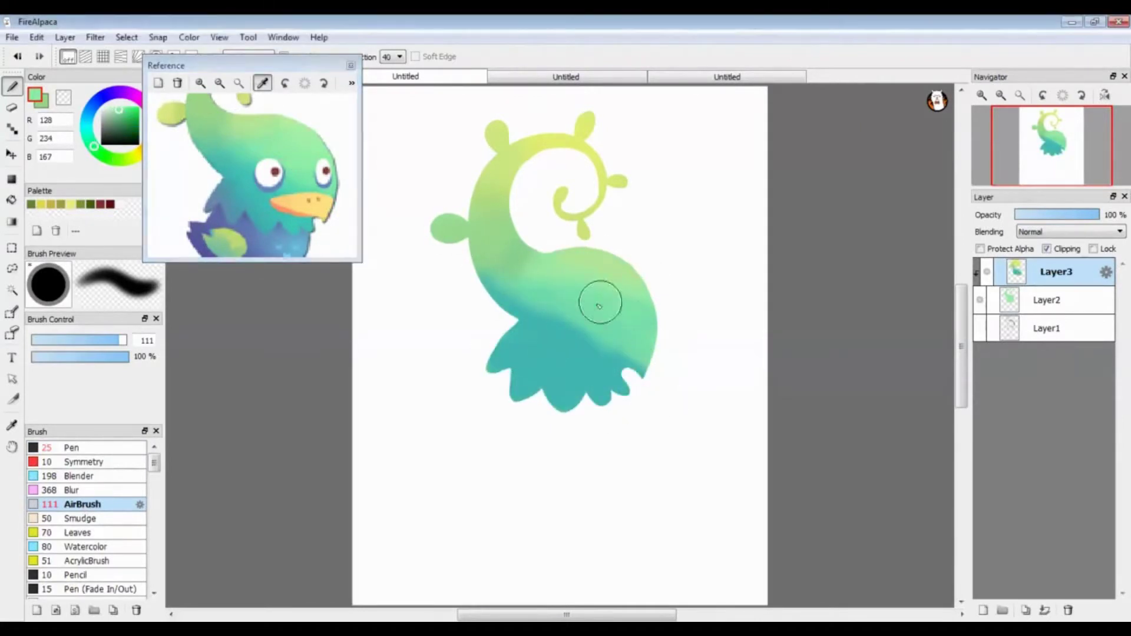
left_click(223, 124)
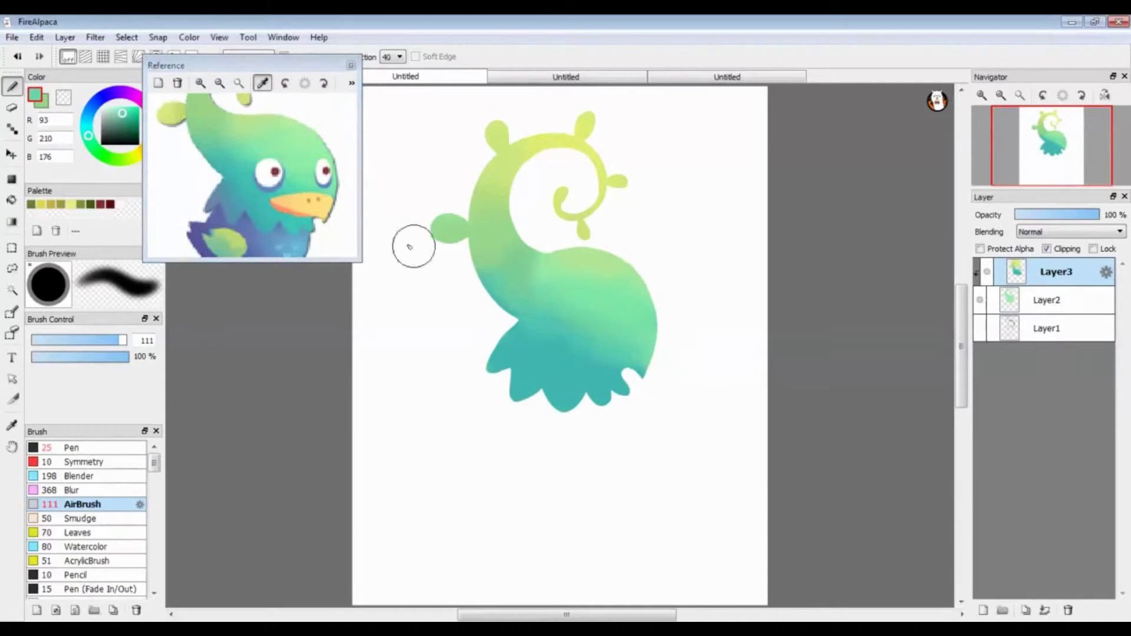
Step: Tint the left feather tips with blue (101, 127, 167) and soften their transition into the teal with the Blur brush
left_click_drag(499, 360, 519, 324)
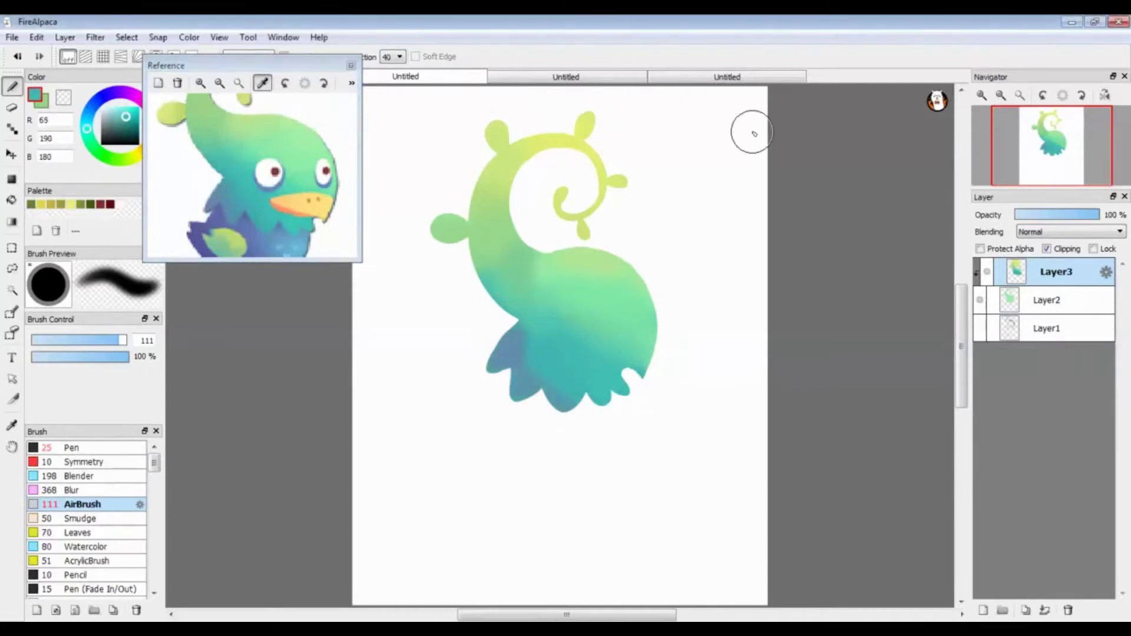
left_click(73, 490)
mouse_move(506, 301)
left_mouse_down()
mouse_move(606, 383)
mouse_move(562, 316)
mouse_move(568, 265)
mouse_move(546, 405)
left_mouse_up()
left_click(216, 196)
left_click(77, 505)
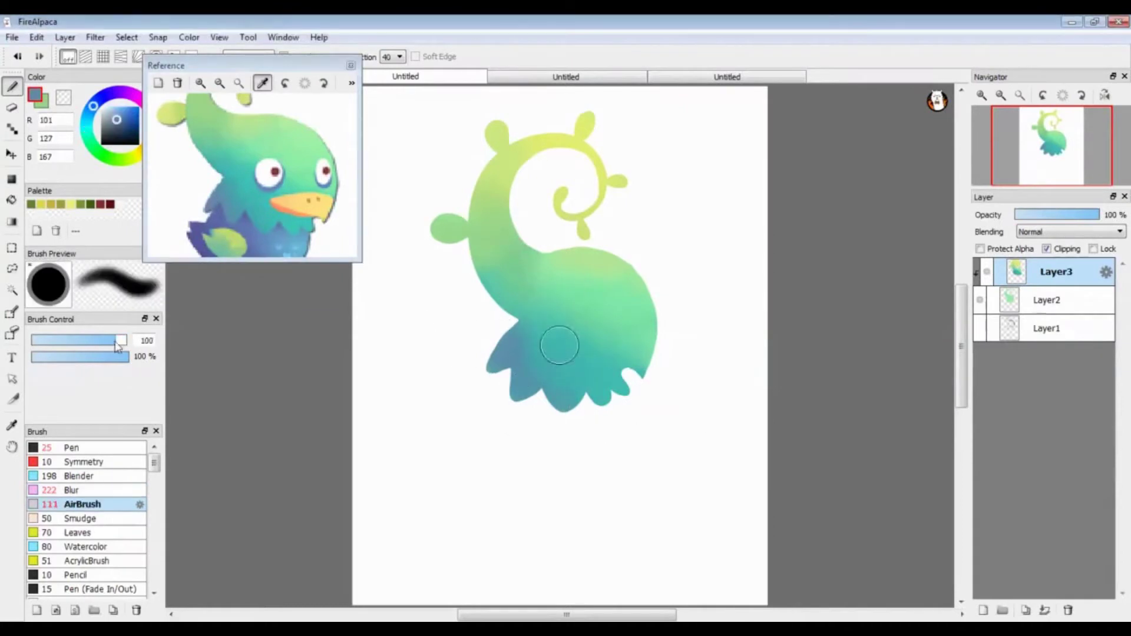
Step: Airbrush the neck green (157, 214, 132) and the left leaf bud yellow-green (202, 230, 130), and blur the neck at size 123
left_click_drag(489, 259, 497, 189)
scroll(228, 139, "up", 3)
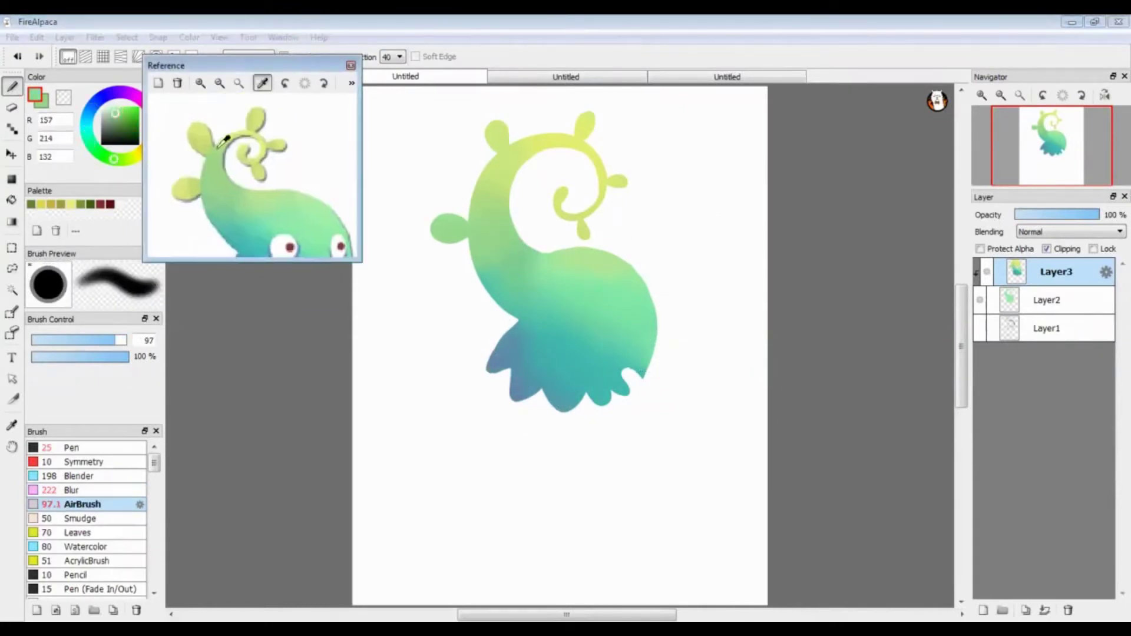
left_click(237, 132)
left_click(92, 490)
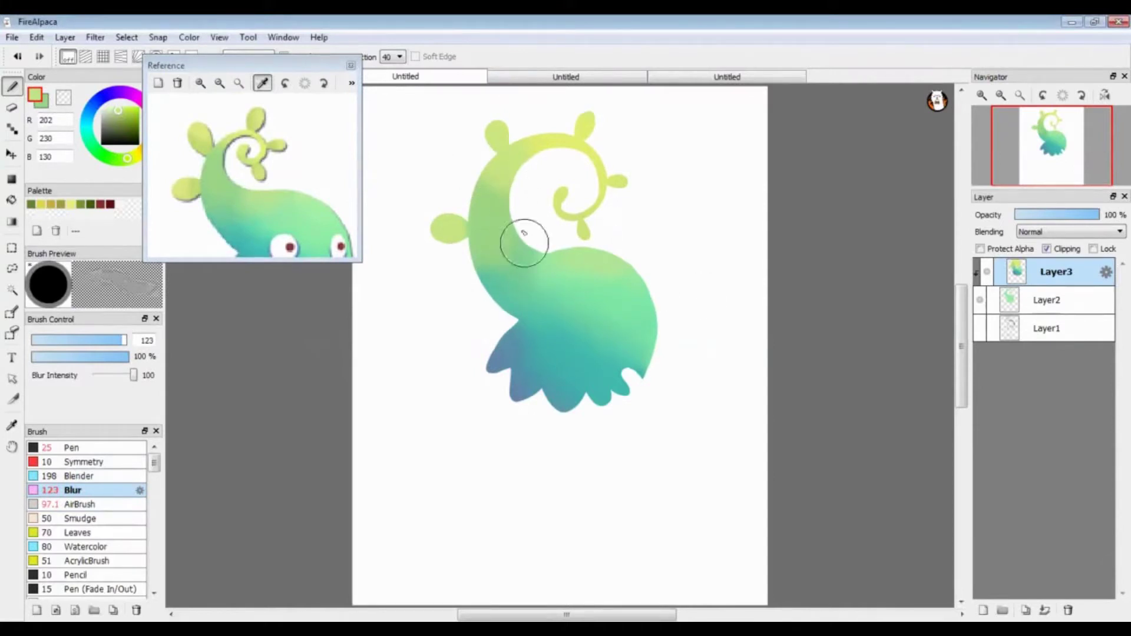
Step: Clean up the silhouette on Layer2 with the size 25 Pen against a black background, keeping Layer3 hidden
scroll(525, 233, "up", 3)
left_click(986, 272)
left_click(219, 37)
left_click(265, 288)
left_click(70, 448)
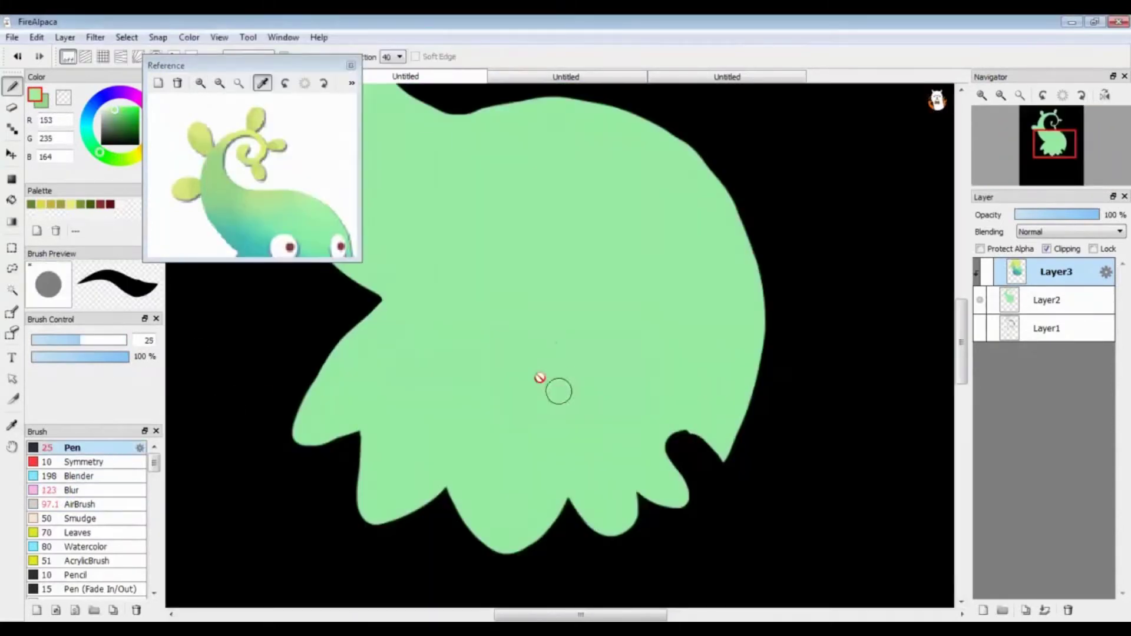
left_click(1048, 299)
left_click_drag(1054, 143, 1046, 123)
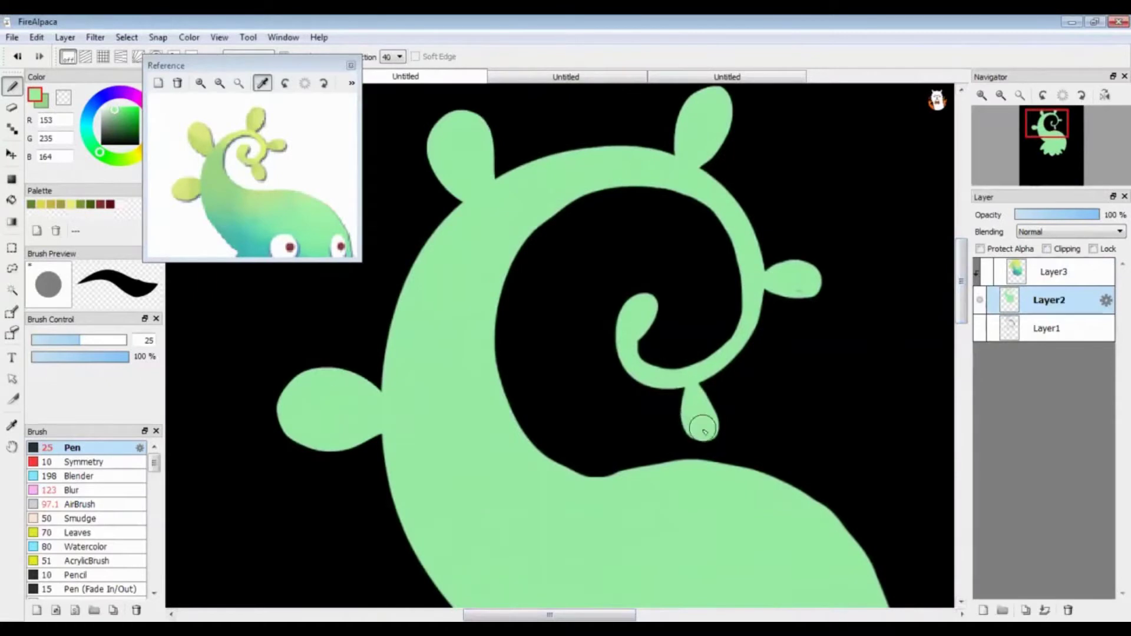
Step: Show Layer3 again and airbrush the leaf buds with yellow-greens (193, 219, 114) and (218, 230, 126) from the reference image
left_click(986, 272)
left_click(244, 150)
left_click(82, 504)
left_click(1054, 272)
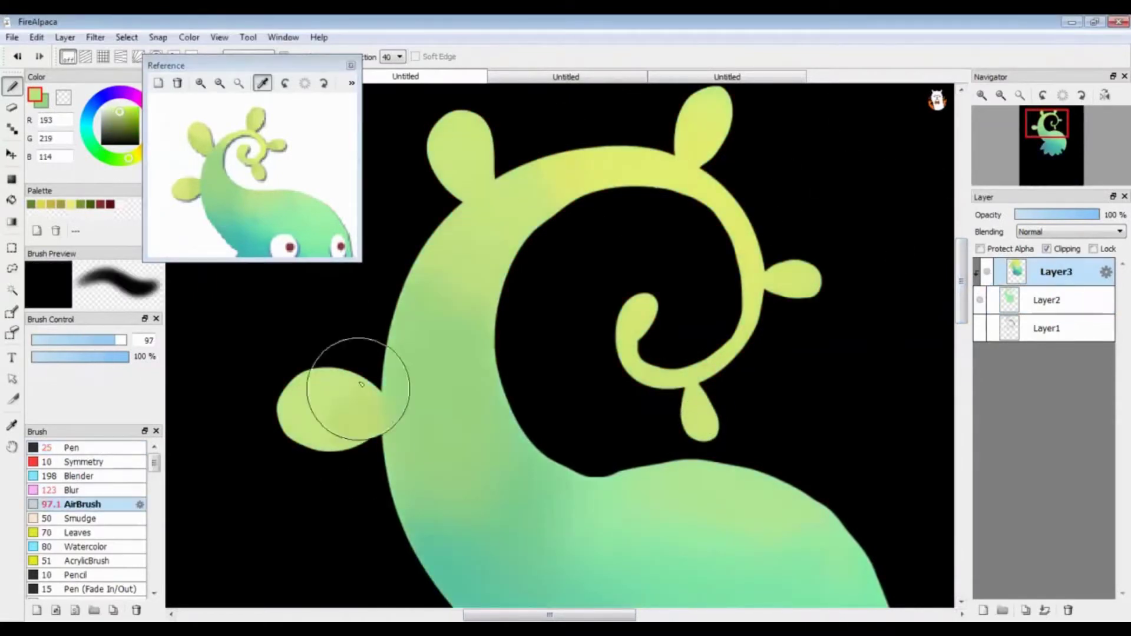
left_click(207, 137)
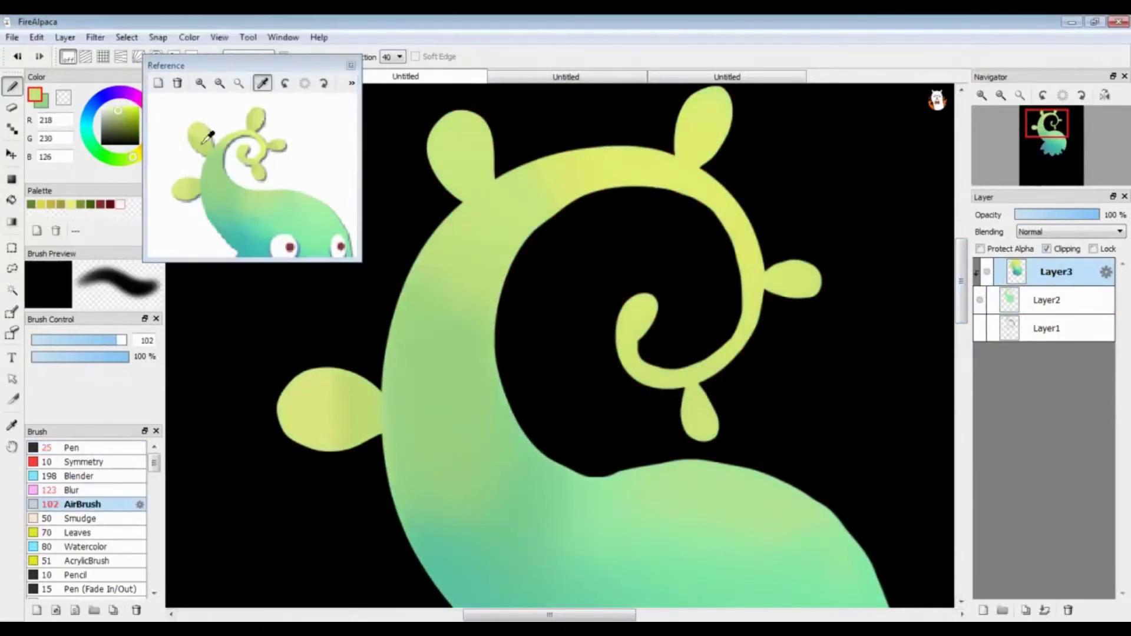
Step: Shade the bases of the two upper leaf buds with the size 25 AirBrush in yellow-green (193, 219, 114)
key("bracketleft")
scroll(467, 167, "up", 3)
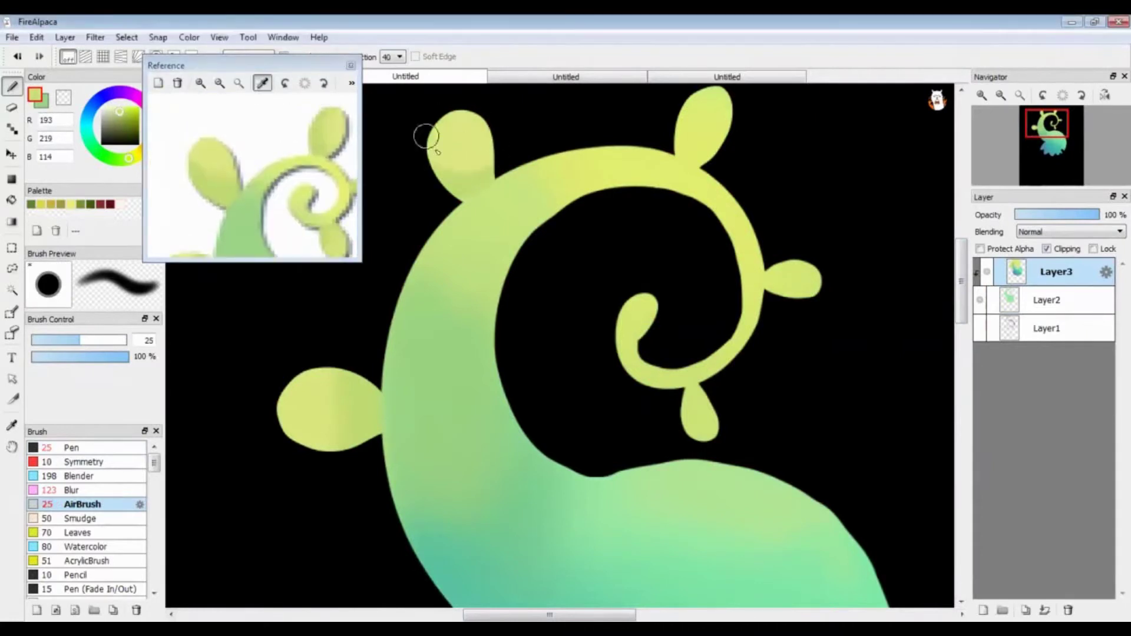
left_click_drag(683, 157, 704, 97)
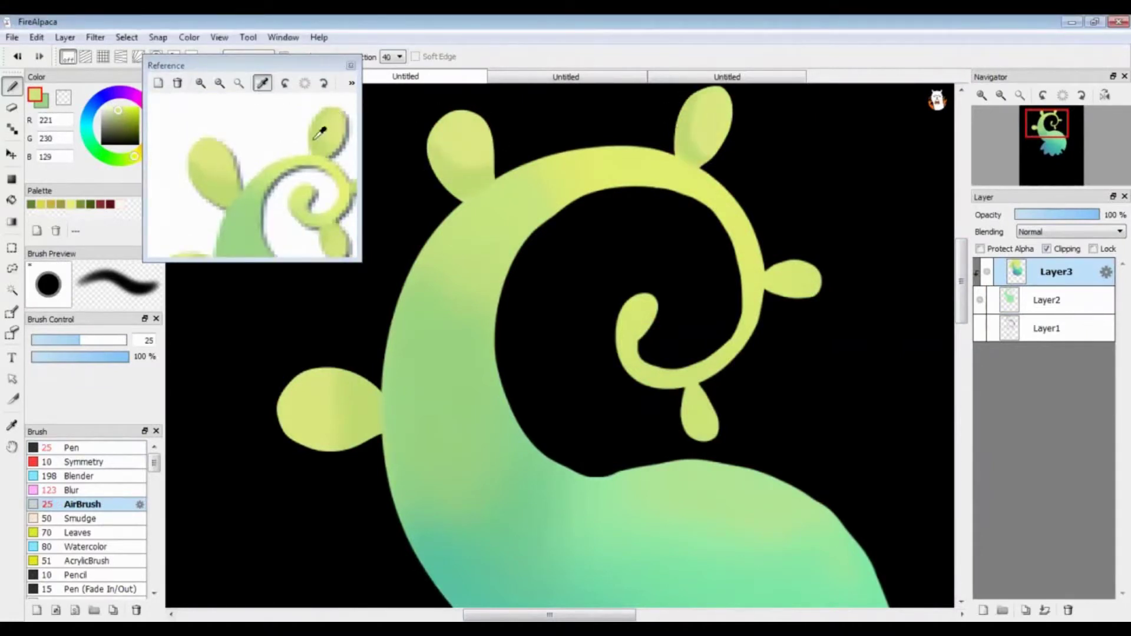
Step: Shade the two small leaf buds and the curl with sampled yellow-greens using the AirBrush at size 42
key("bracketright")
left_click_drag(320, 133, 261, 106)
left_click(285, 215)
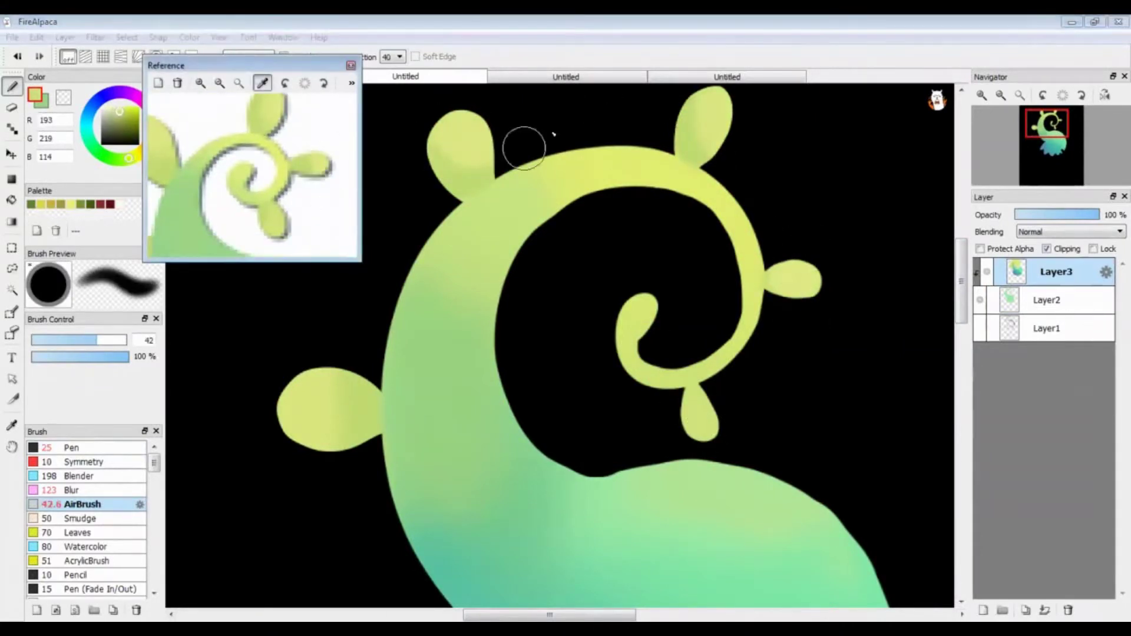
left_click(307, 120)
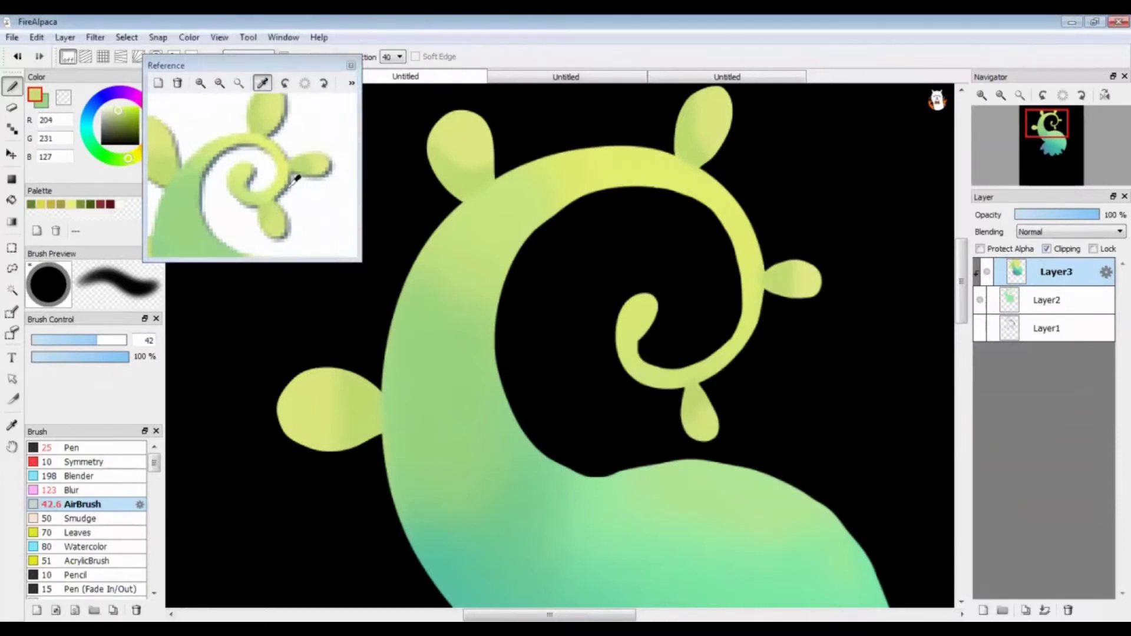
left_click(286, 178)
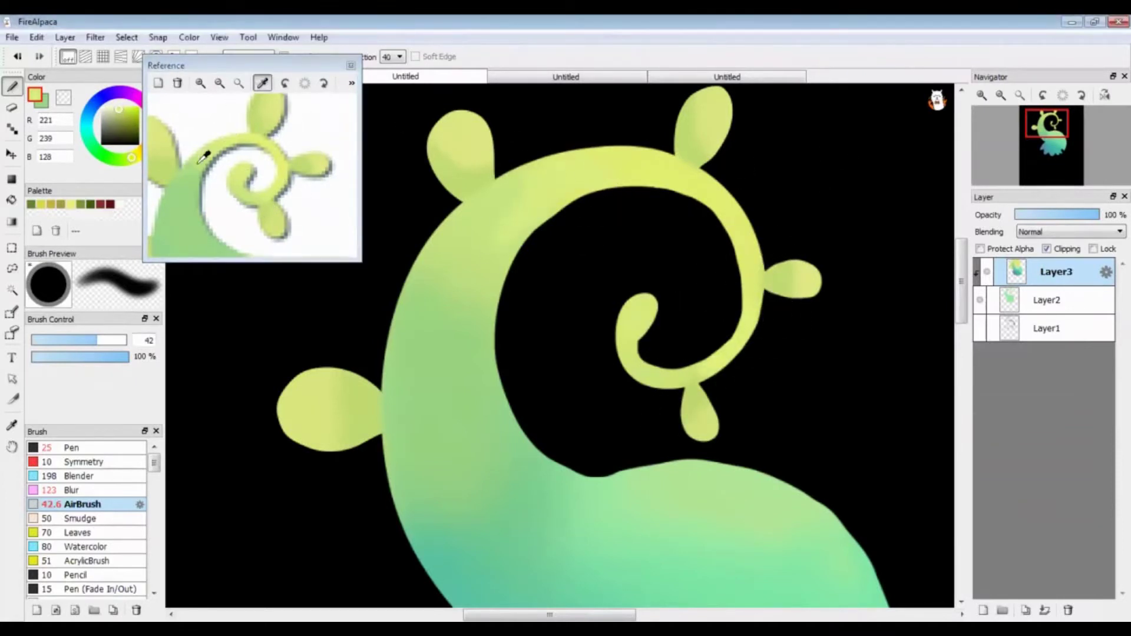
Step: Add green (161, 214, 131) to the upper neck and smooth its color transition with the size 123 Blur brush
left_click(487, 323, "alt")
left_click(72, 490)
left_click_drag(463, 275, 479, 298)
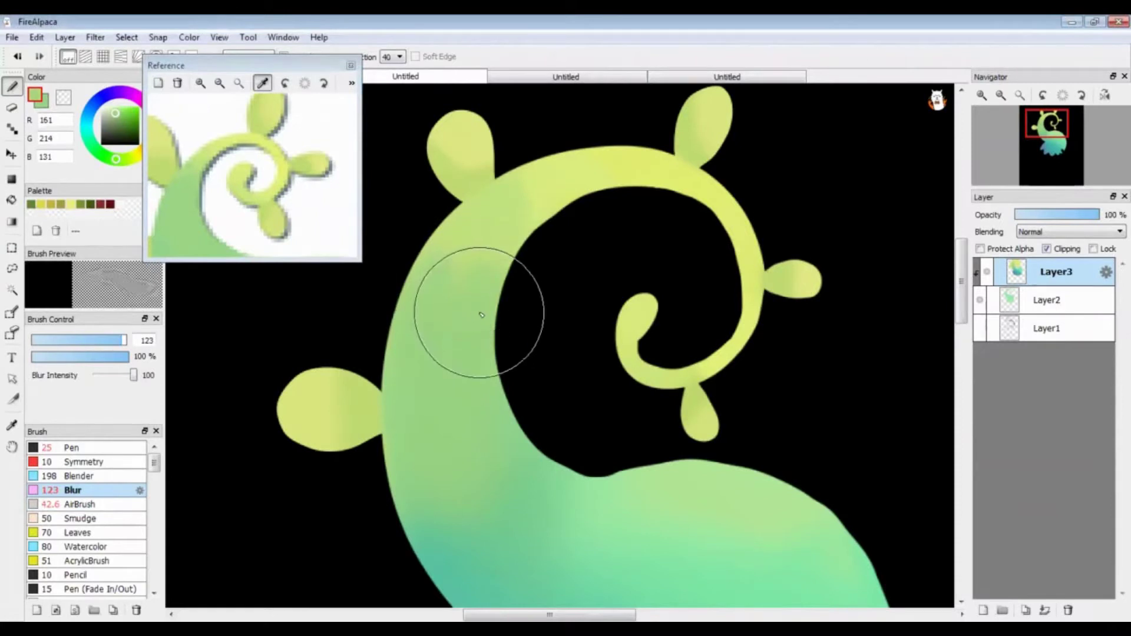
Step: Airbrush the lower neck with sampled greens (133, 206, 145) and (146, 213, 143), enlarging the brush from 42 to 100
left_click(190, 177)
left_click(1000, 103)
key("a")
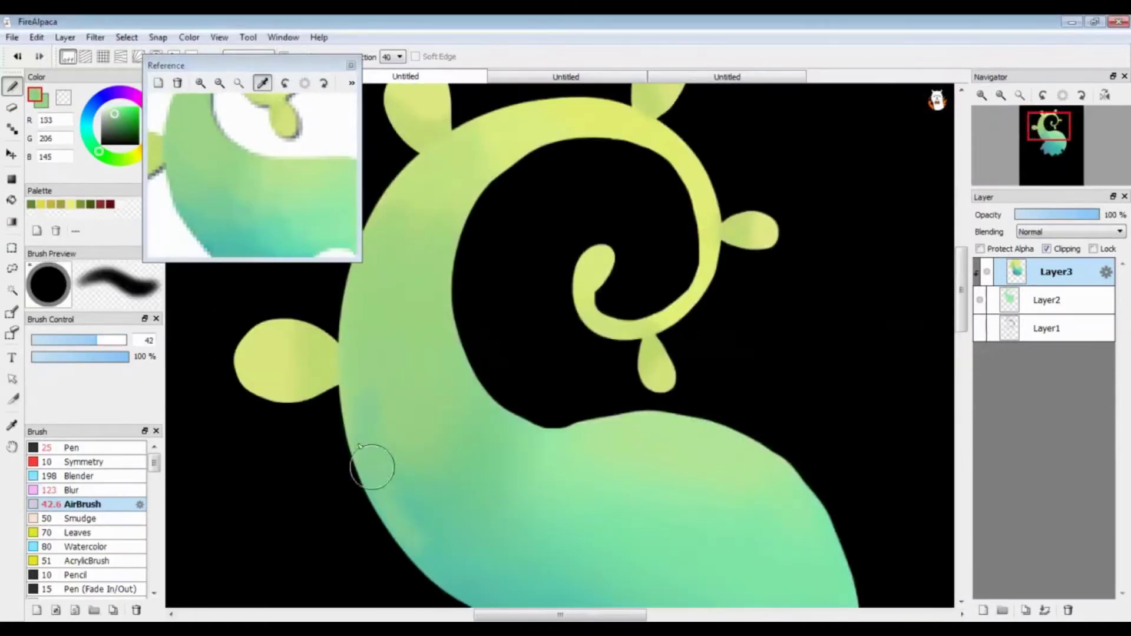
left_click(207, 197)
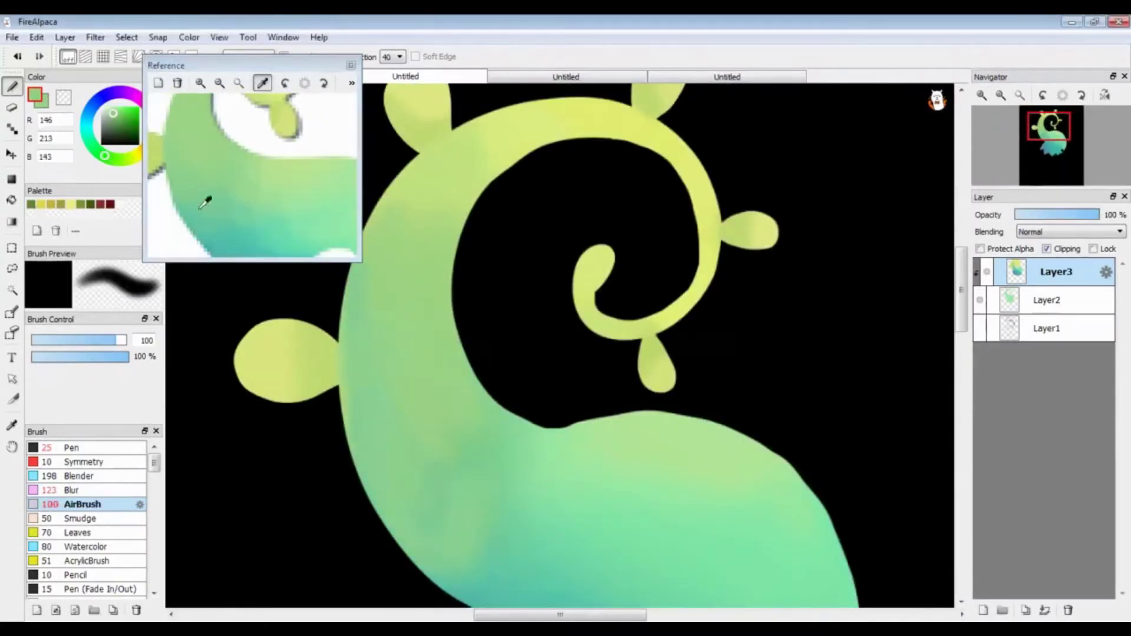
Step: Brighten the head's green and deepen its lower half with teal (65, 184, 177) using the AirBrush at size 100
scroll(356, 430, "down", 3)
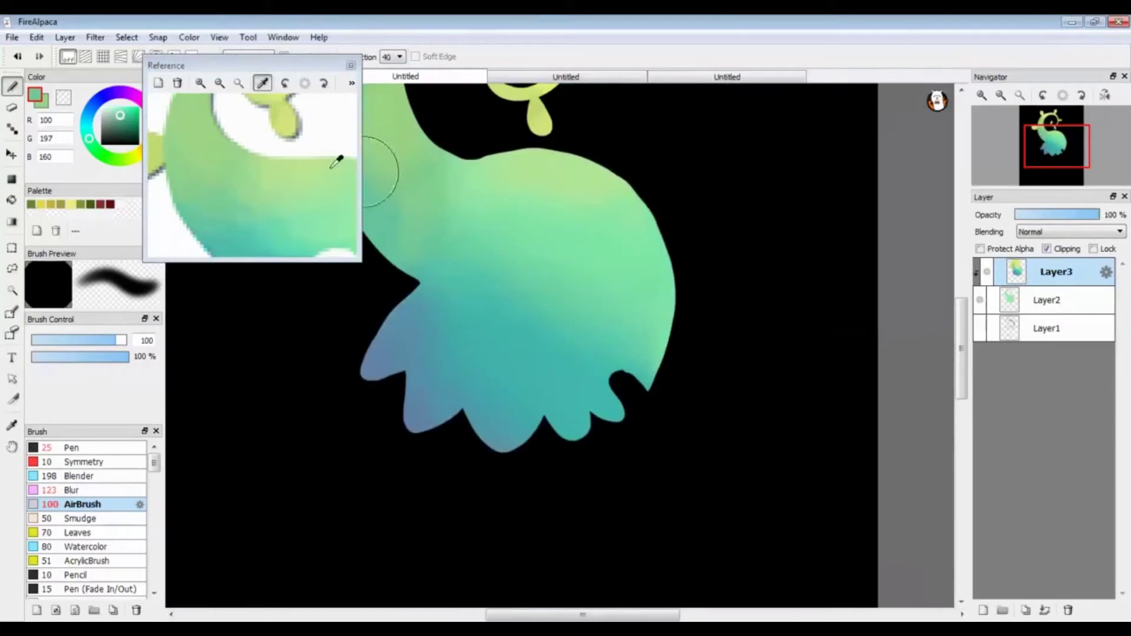
left_click_drag(559, 295, 659, 223)
left_click(479, 303, "alt")
Step: Sample white (255, 255, 255) from the reference image and frame the bird's face in the reference
left_click(219, 82)
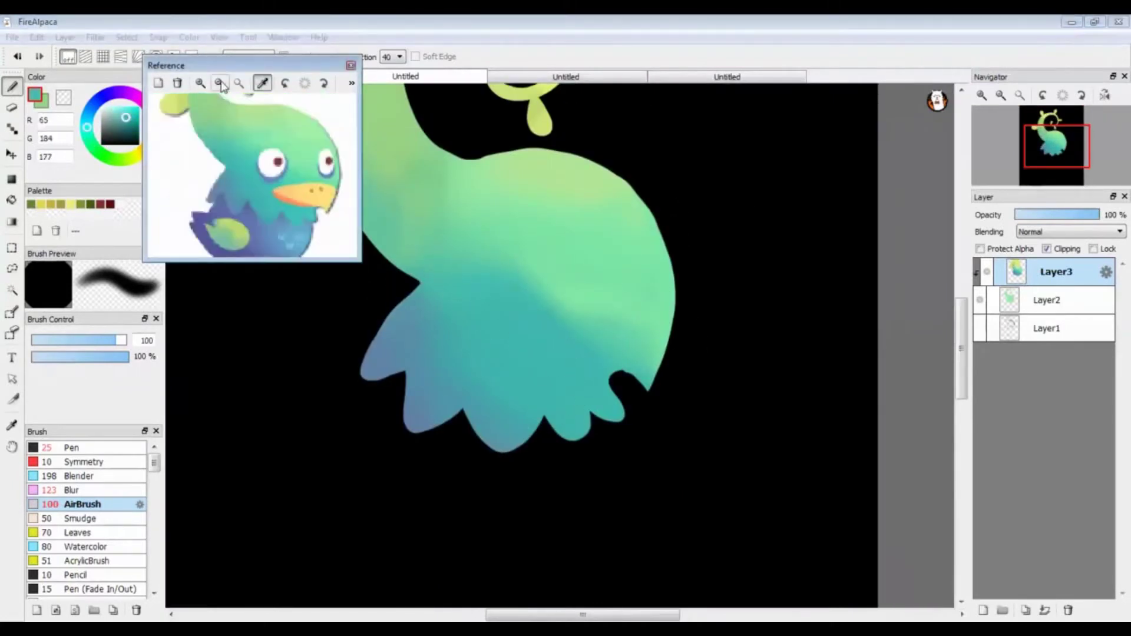
scroll(253, 177, "up", 3)
scroll(233, 174, "up", 2)
left_click(233, 174)
left_click(219, 82)
left_click(219, 83)
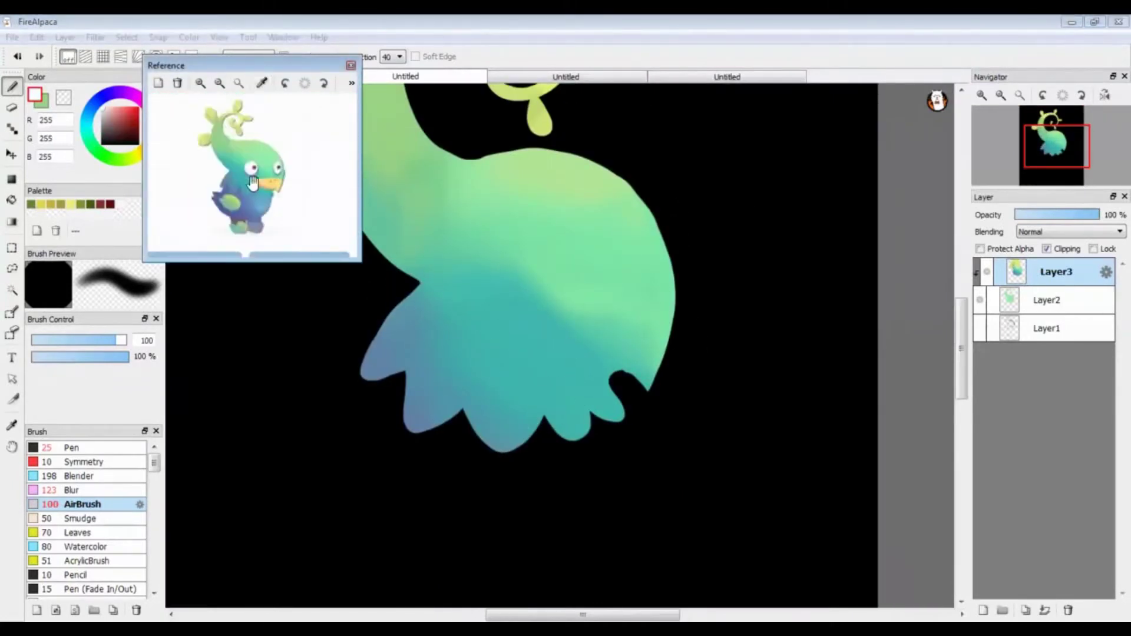
scroll(235, 177, "up", 3)
Step: Paint a round white eye and a narrower oval white eye at the head's right edge on a new layer
left_click(106, 449)
key("ctrl+shift+n")
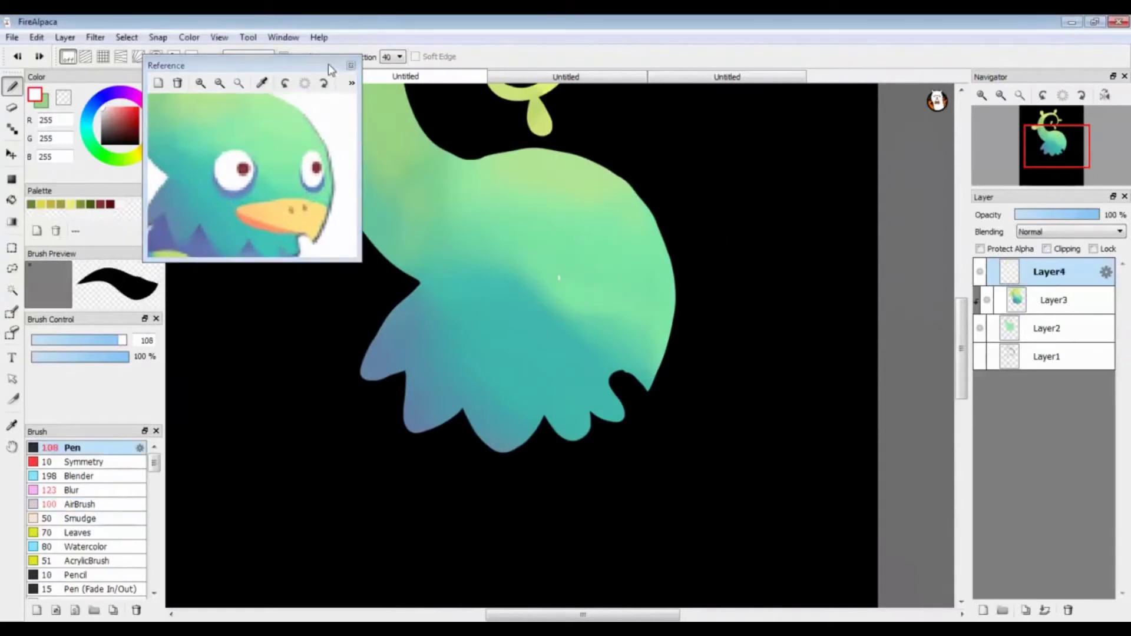
left_click(247, 57)
left_click(247, 115)
mouse_move(555, 270)
left_mouse_down()
mouse_move(584, 278)
mouse_move(566, 279)
left_mouse_up()
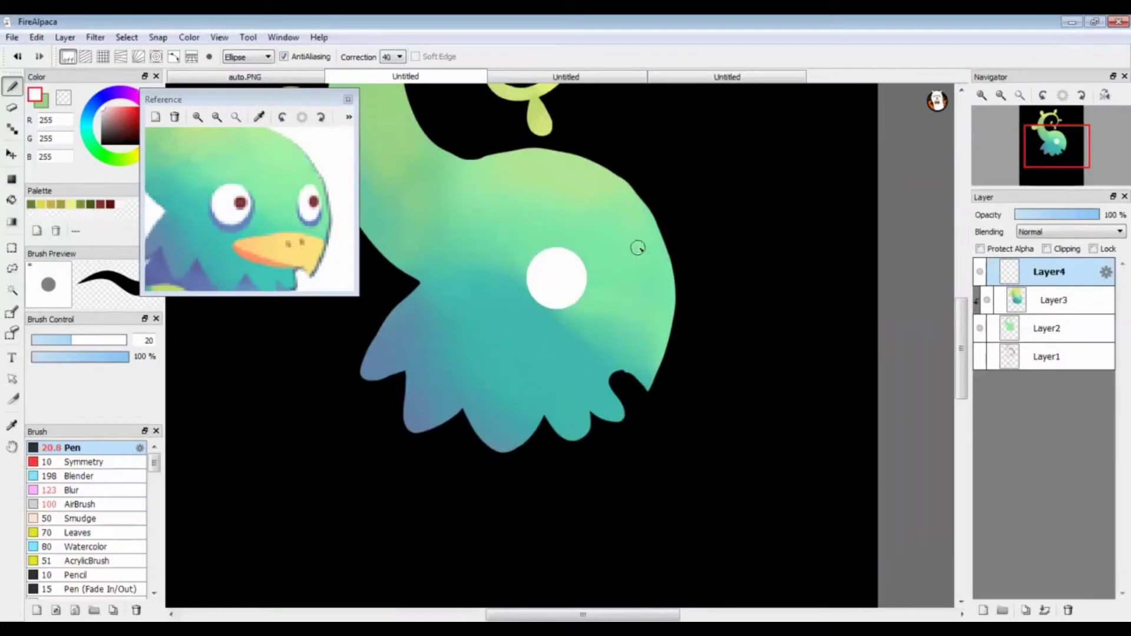
left_click_drag(633, 253, 642, 277)
Step: Widen the oval right eye slightly and transform the round left eye, shifting it away from the right one
key("ctrl+t")
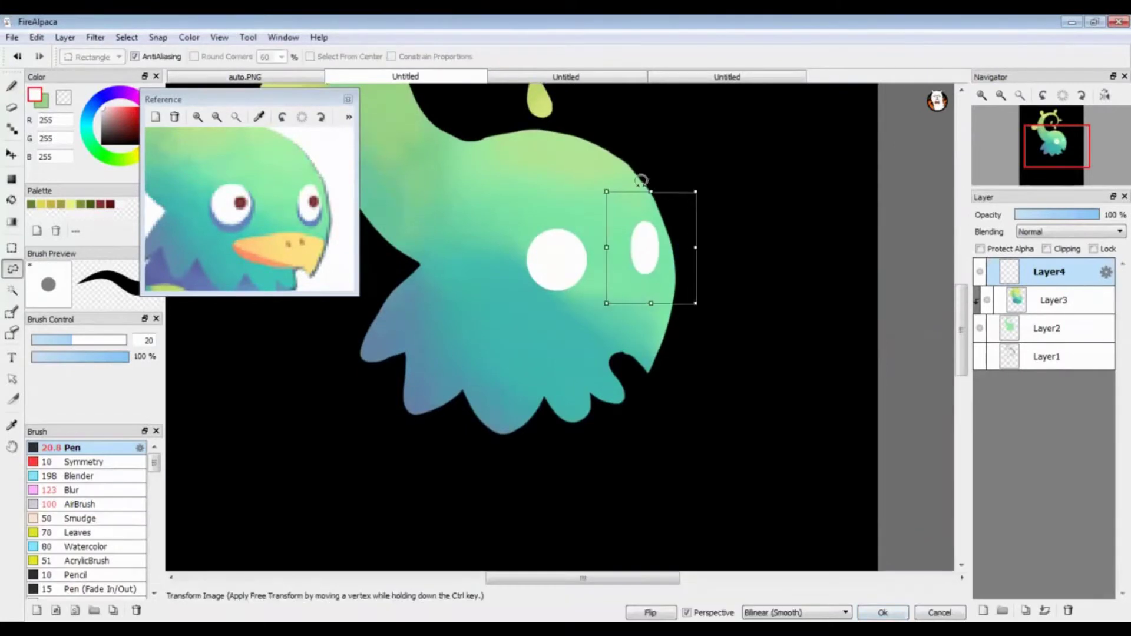
left_click_drag(674, 243, 682, 243)
key("Return")
key("ctrl+t")
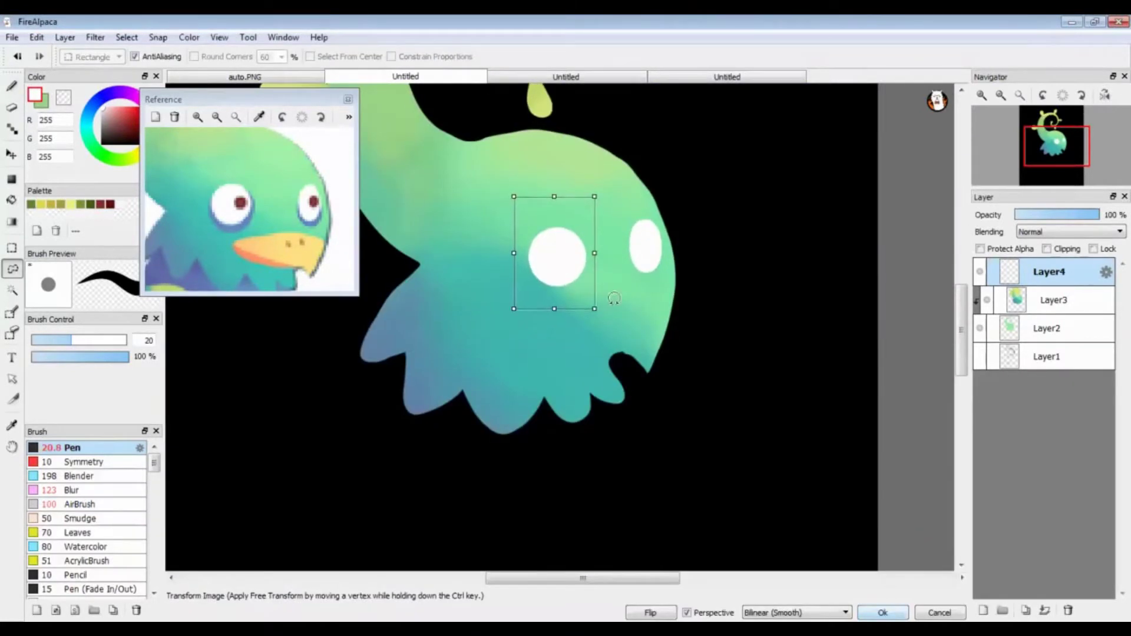
key("Return")
Step: Sample the beak's yellow (255, 225, 127) from the reference image and add a new layer beneath the eyes' layer
left_click(259, 117)
left_click(277, 237)
key("b")
left_click(982, 609)
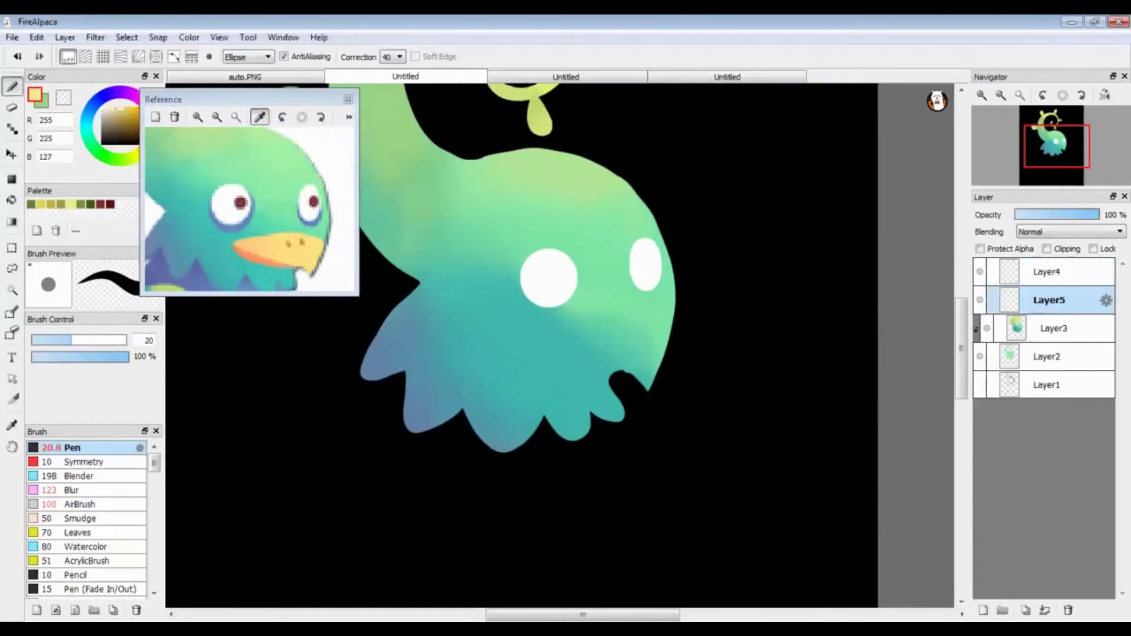
Step: Paint the yellow beak across the face's lower edge on a layer clipped to the head silhouette, and erase its edges into a curved shape
left_click(1049, 356)
key("ctrl+plus")
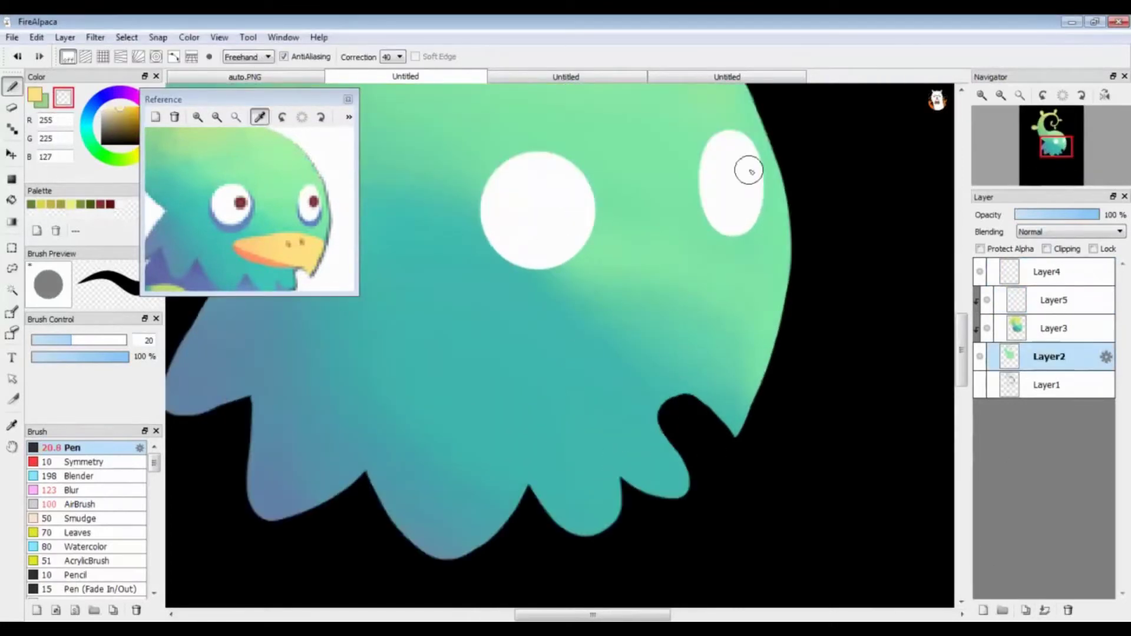
key("x")
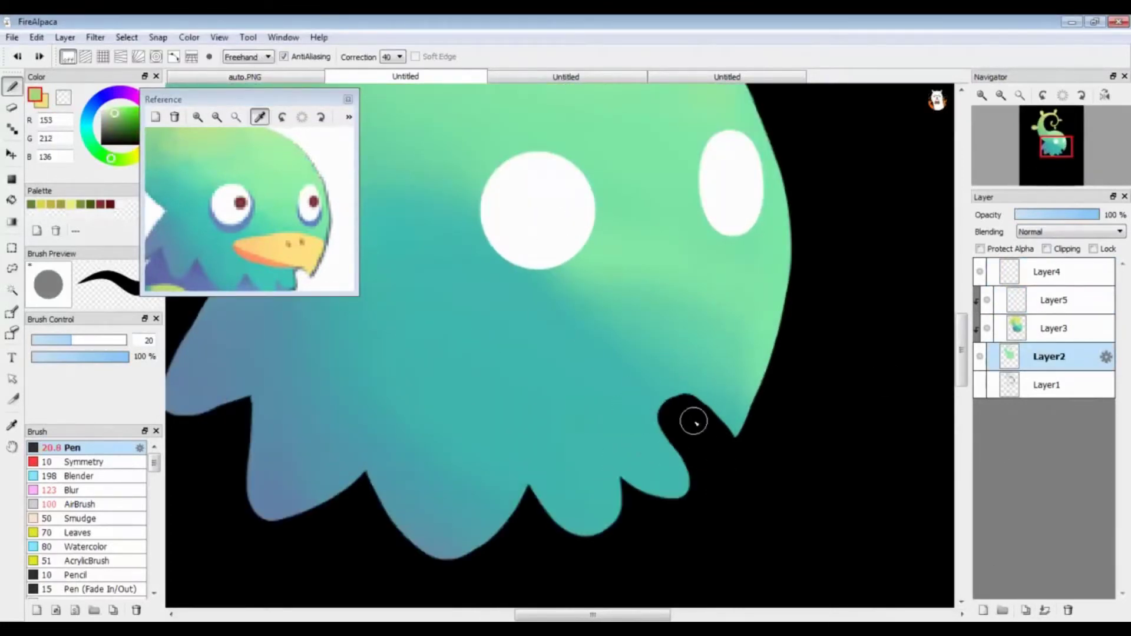
left_click(1054, 300)
key("x")
mouse_move(736, 435)
left_mouse_down()
mouse_move(677, 384)
mouse_move(594, 358)
mouse_move(579, 336)
mouse_move(530, 313)
mouse_move(560, 293)
mouse_move(536, 321)
mouse_move(756, 376)
mouse_move(607, 335)
left_mouse_up()
left_click(63, 97)
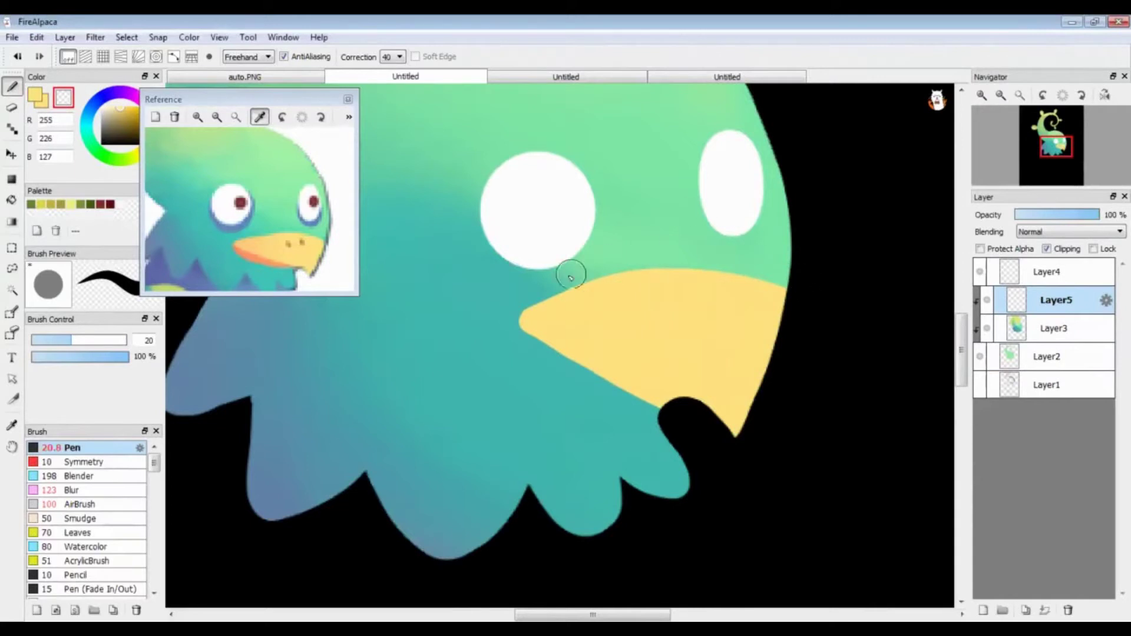
mouse_move(570, 277)
left_mouse_down()
mouse_move(677, 411)
mouse_move(598, 416)
left_mouse_up()
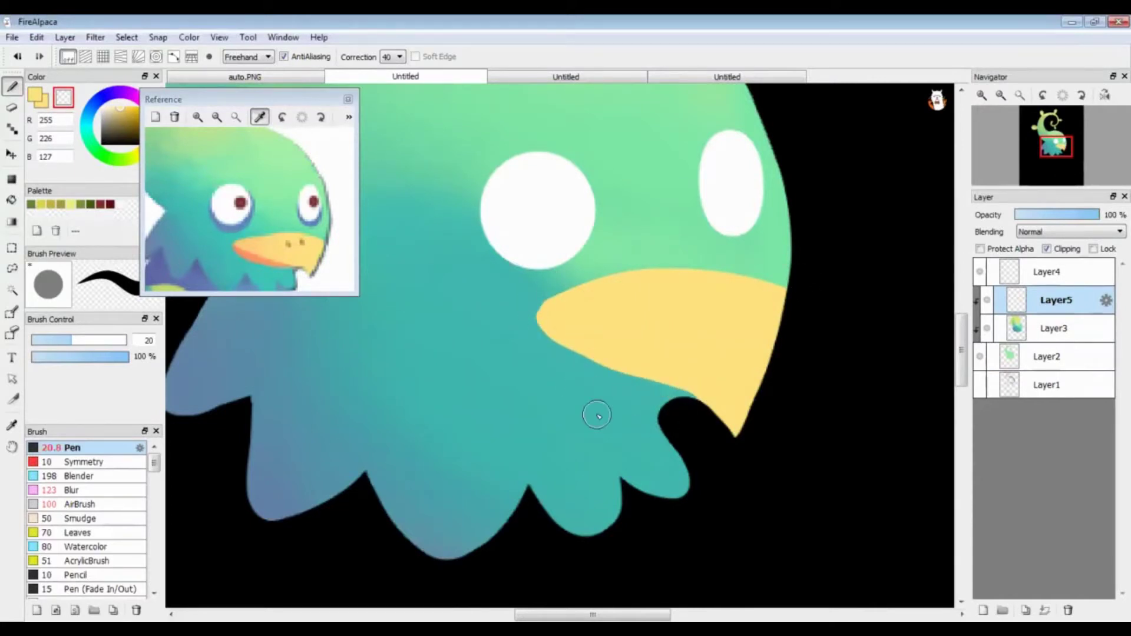
Step: Paint an orange (255, 145, 104) lower beak on a new layer beneath the yellow beak and trim its lower edge
key("ctrl+shift+n")
left_click(262, 258)
mouse_move(545, 320)
left_mouse_down()
mouse_move(556, 341)
mouse_move(671, 391)
mouse_move(661, 277)
left_mouse_up()
key("ctrl+z")
key("ctrl+Up")
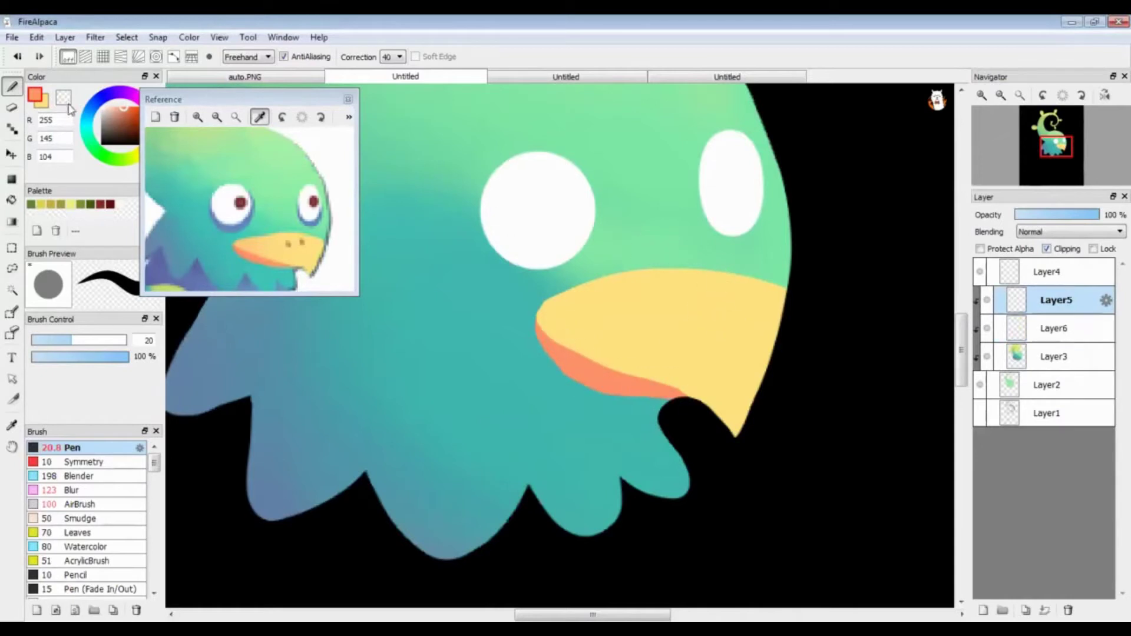
left_click(1028, 322)
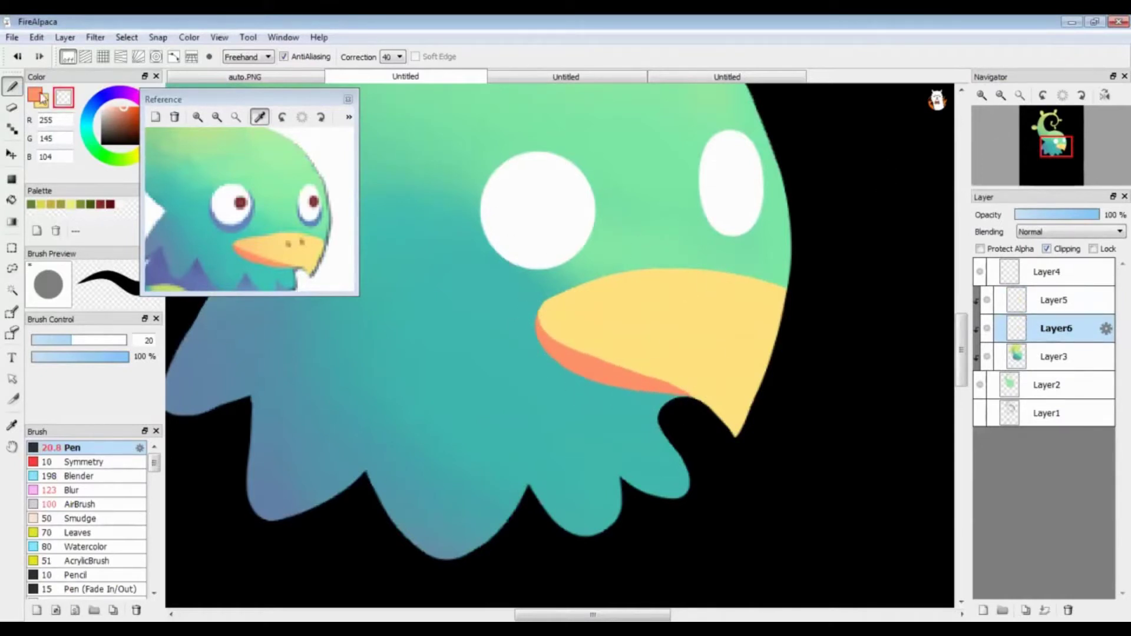
Step: Sample brown (200, 127, 86) from the reference's beak and paint two small nostrils on the beak layer with a 9.5 px pen
left_click(234, 117)
left_click(236, 259)
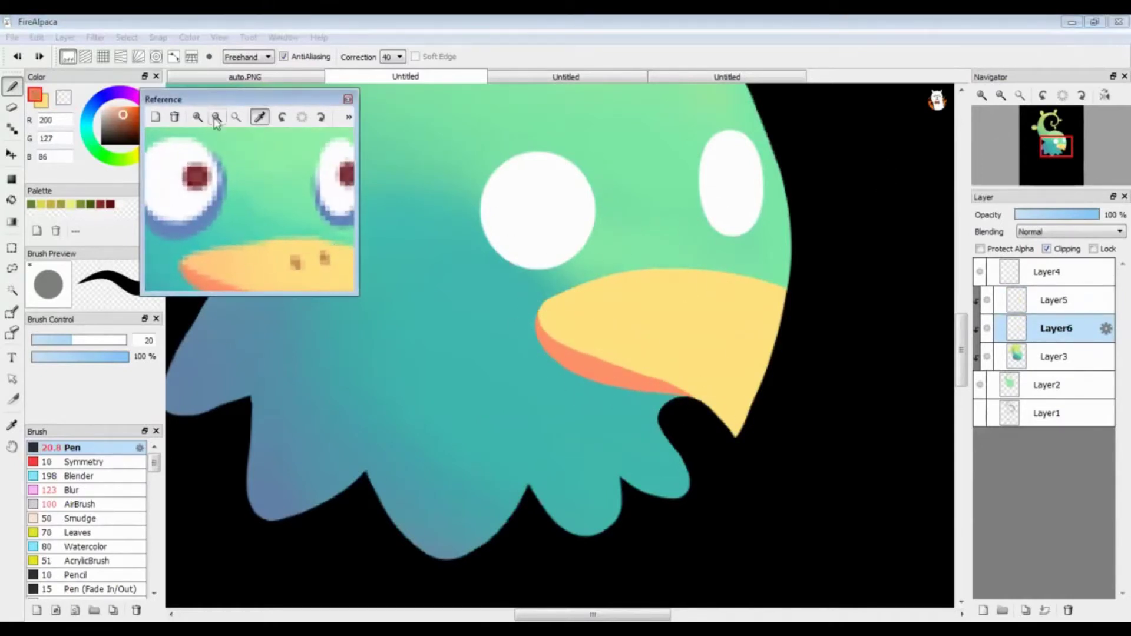
left_click(49, 340)
left_click(1044, 300)
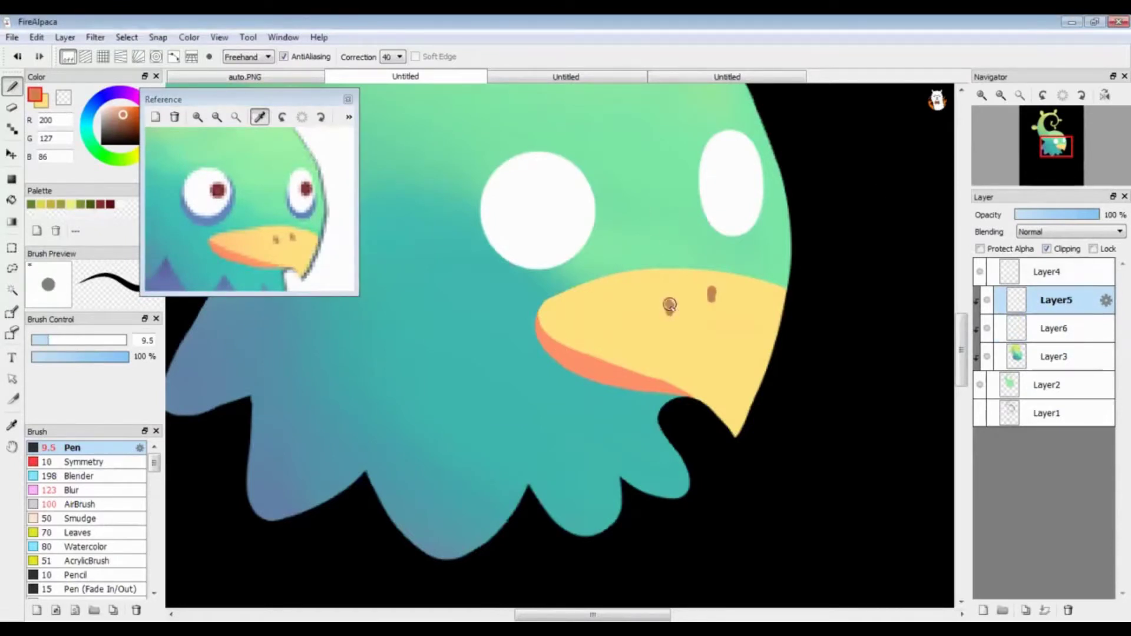
left_click(678, 300)
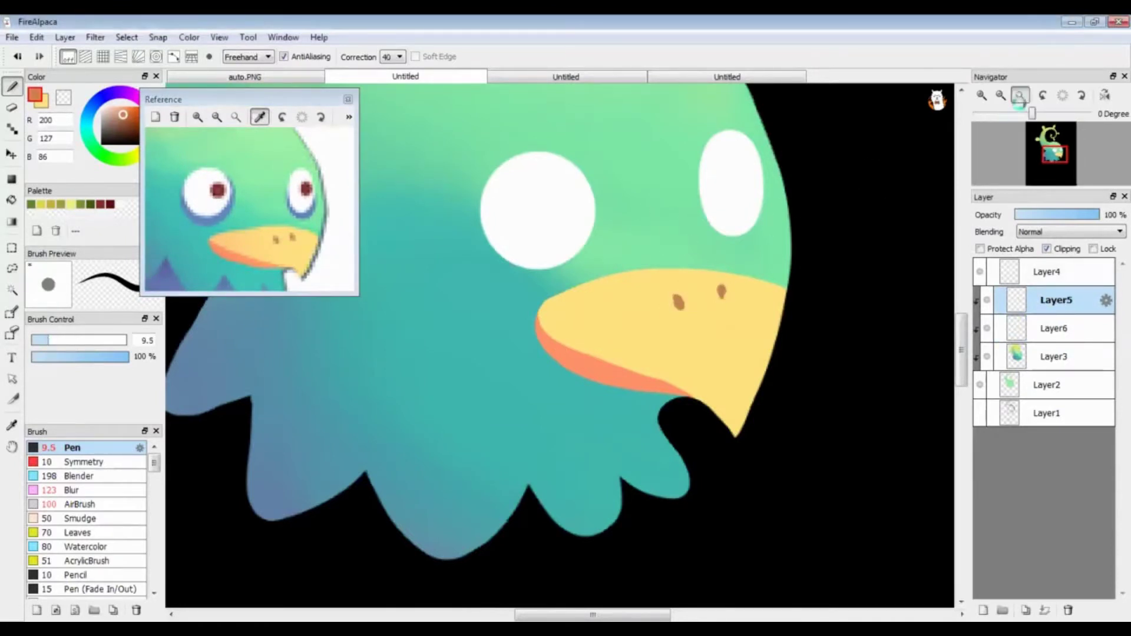
Step: Paint round dark red (124, 42, 42) pupils in both eyes on a new layer above the white eyes
left_click(1044, 271)
key("ctrl+shift+n")
left_click_drag(521, 271, 512, 277)
left_click_drag(701, 243, 706, 252)
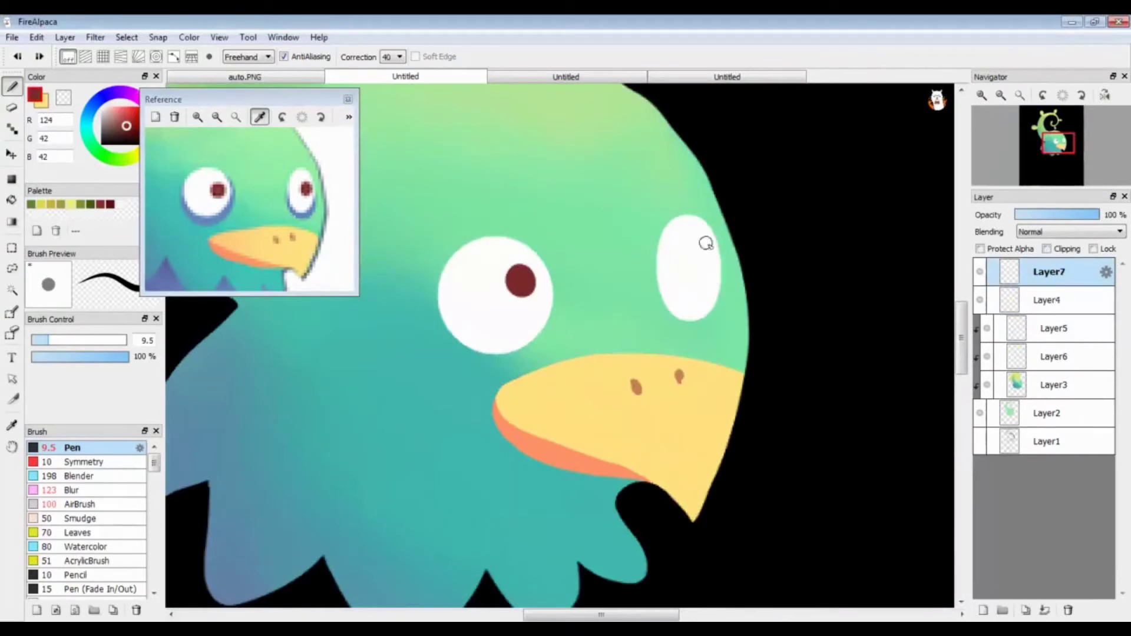
key("ctrl+z")
key("ctrl+z")
key("ctrl+z")
left_click_drag(525, 284, 520, 295)
scroll(706, 265, "down", 5)
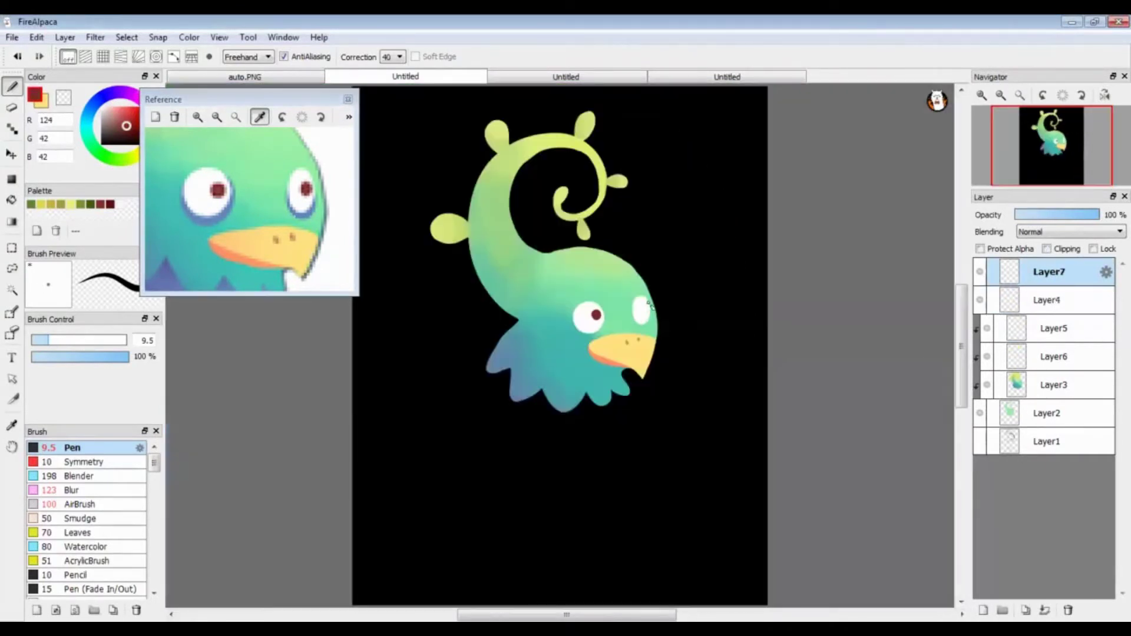
scroll(554, 350, "up", 5)
left_click_drag(661, 259, 653, 239)
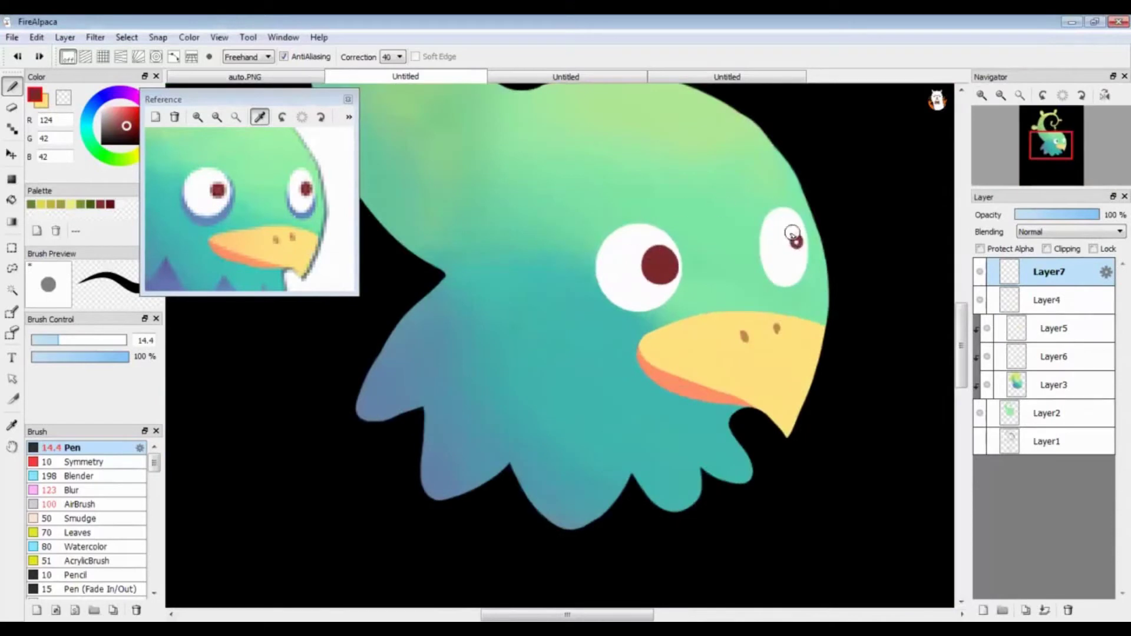
Step: Paint thin blue (93, 133, 186) shadows around the lower edges of both eyes on a new layer beneath the whites
key("ctrl+shift+n")
left_click_drag(604, 277, 668, 288)
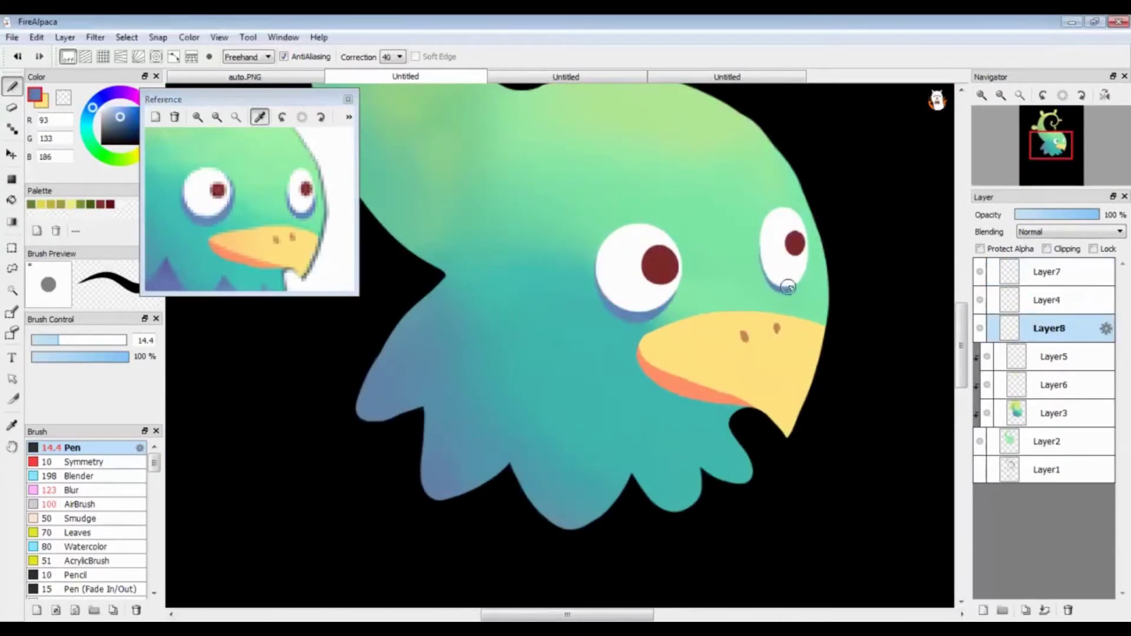
left_click_drag(788, 287, 805, 267)
scroll(789, 282, "down", 5)
scroll(790, 282, "up", 5)
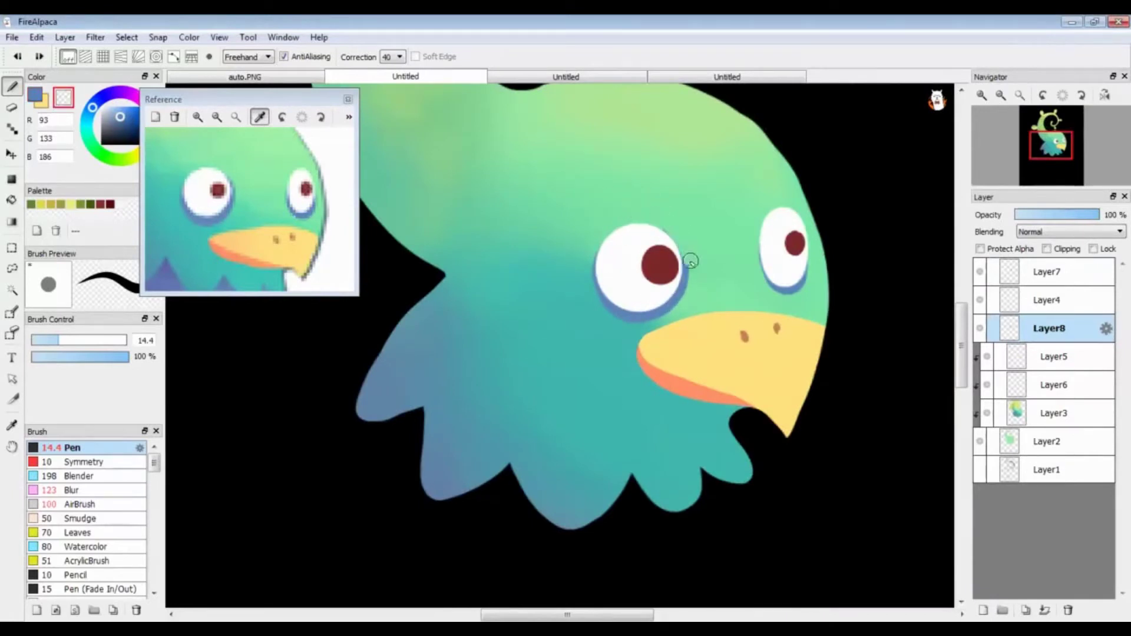
key("ctrl+z")
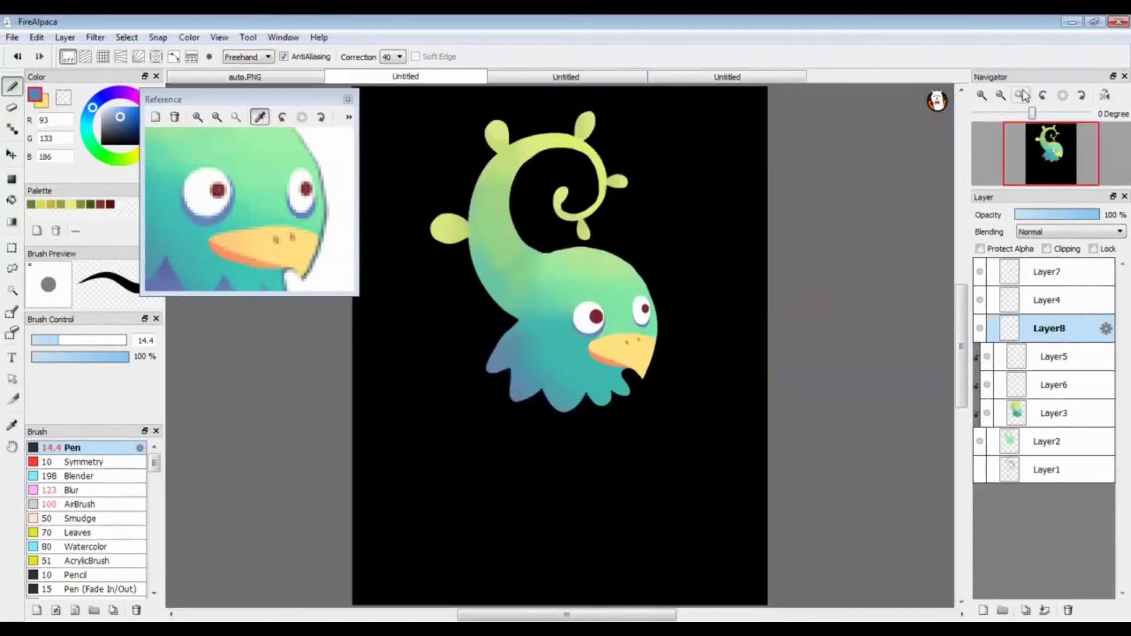
Step: On the merged eye layers, shift the left eye away from the right one and rotate the right eye slightly
key("ctrl+0")
left_click(274, 231)
scroll(274, 232, "up", 2)
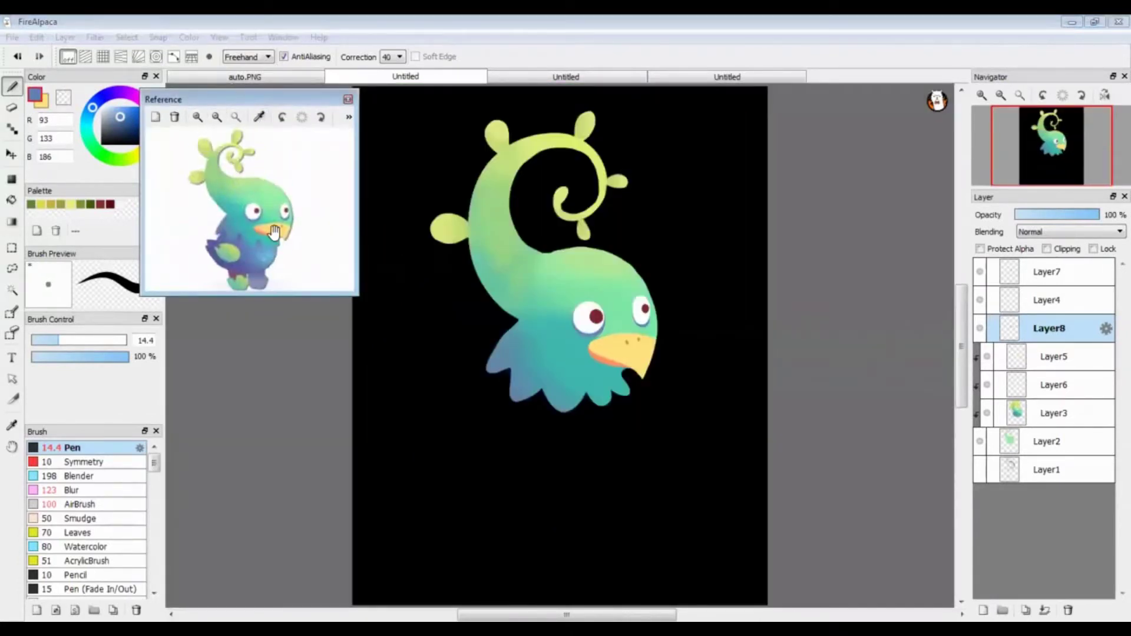
left_click(379, 222)
left_click_drag(611, 254, 668, 315)
key("ctrl+t")
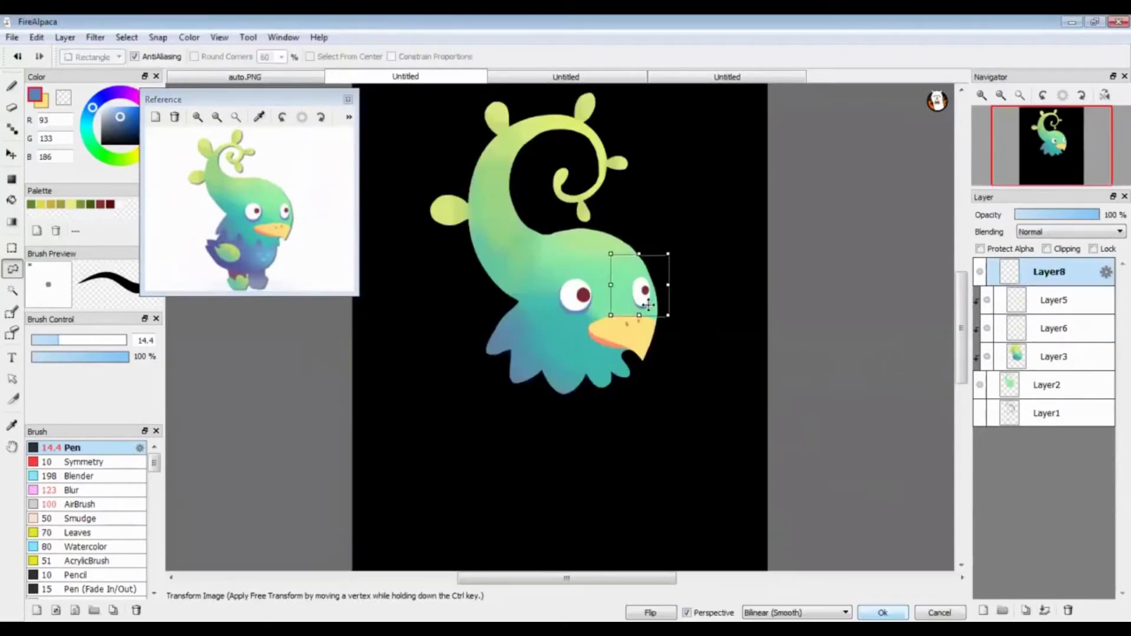
left_click_drag(662, 256, 672, 250)
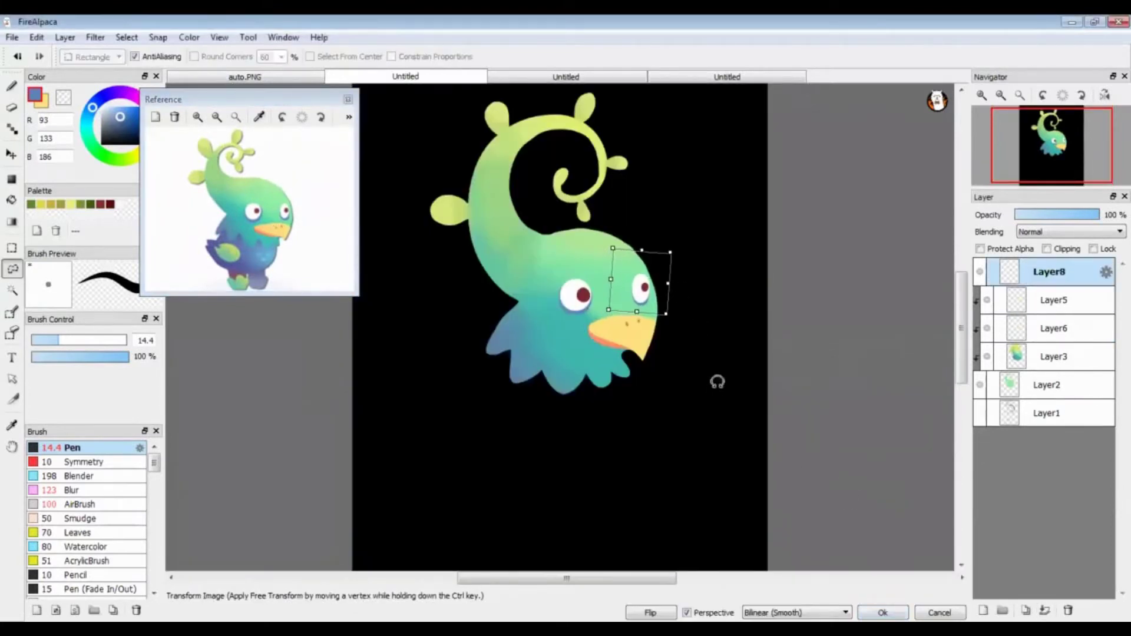
key("Return")
key("ctrl+t")
key("Return")
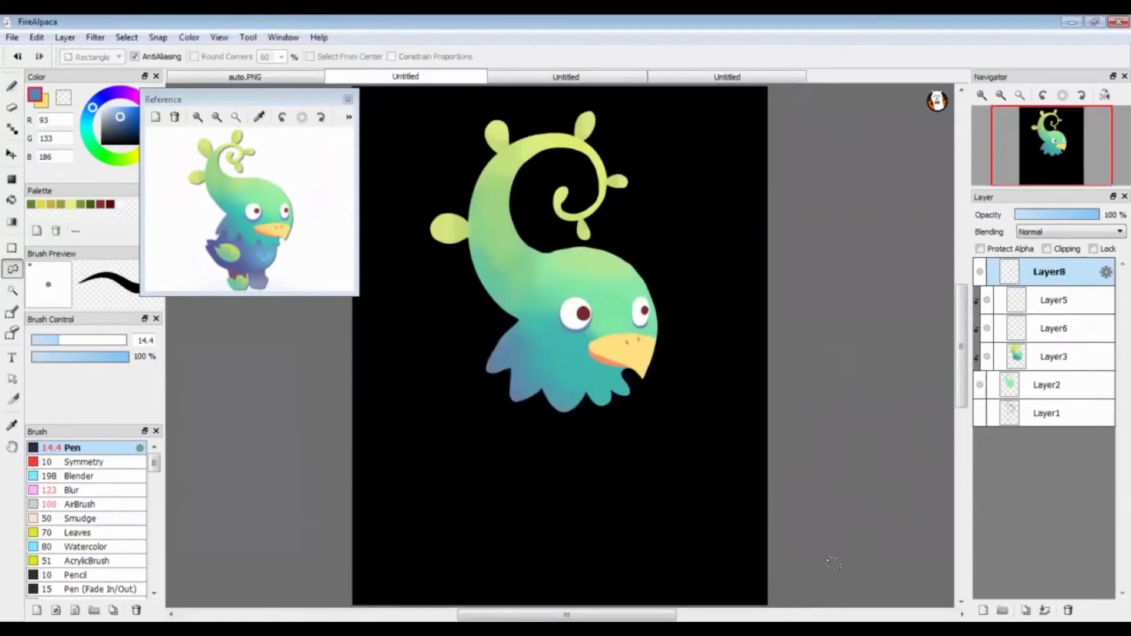
Step: Sample the silhouette's base green (153, 235, 164) from Layer2 by temporarily hiding the gradient layer
left_click(1047, 385)
key("b")
left_click(987, 356)
left_click(560, 271, "alt")
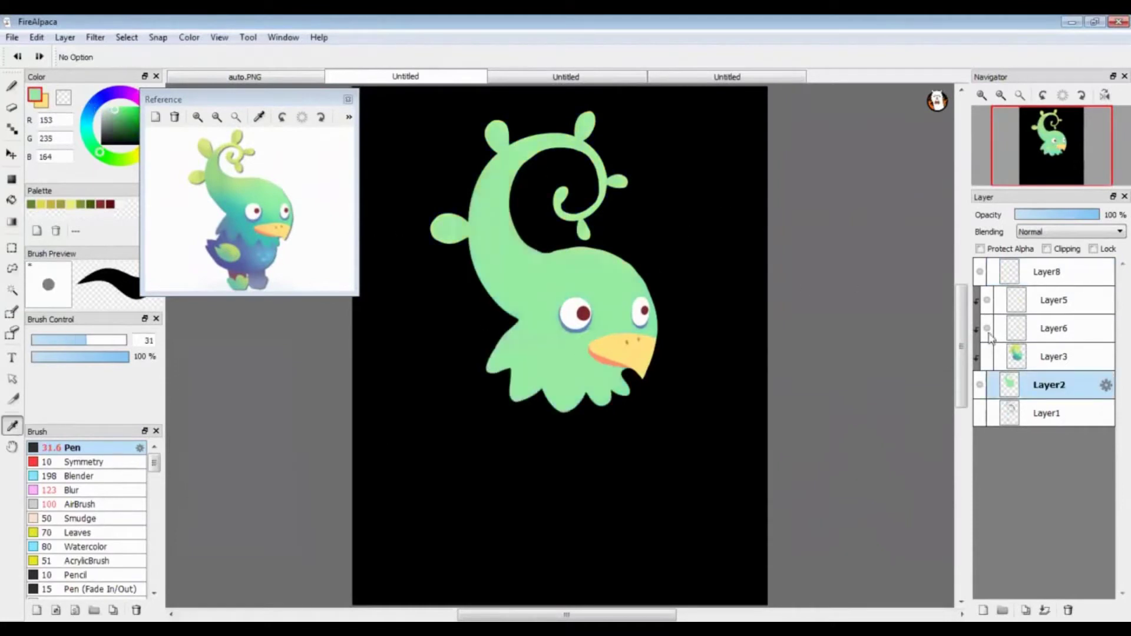
left_click(987, 357)
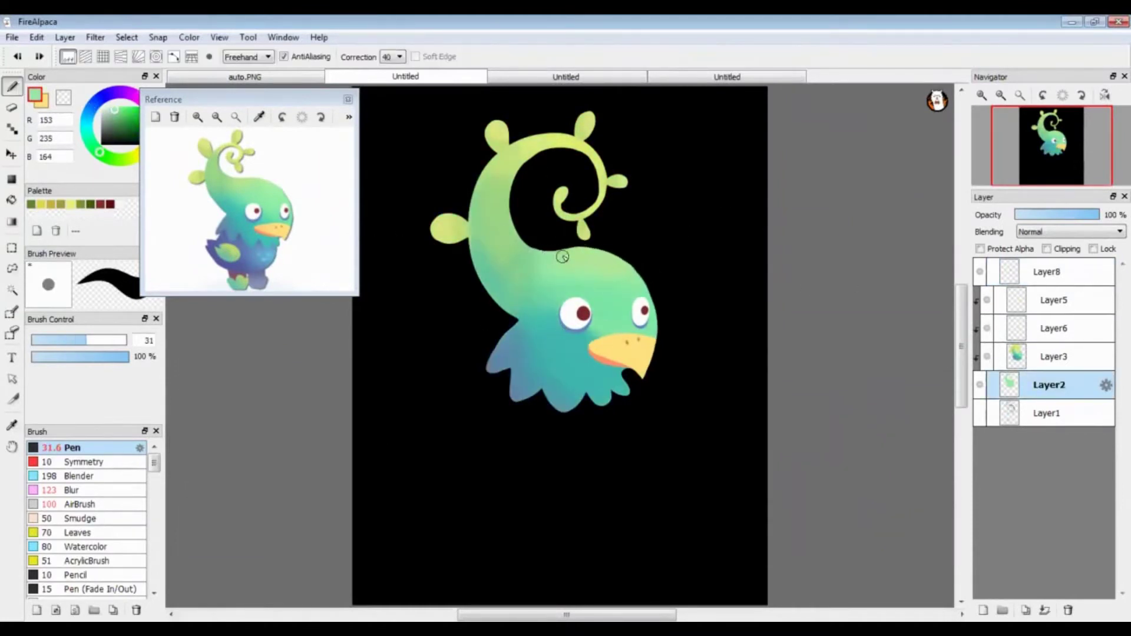
Step: Reshape the head silhouette's crown and forehead outline on Layer2 with the 31 px pen and eraser
key("ctrl+plus")
key("x")
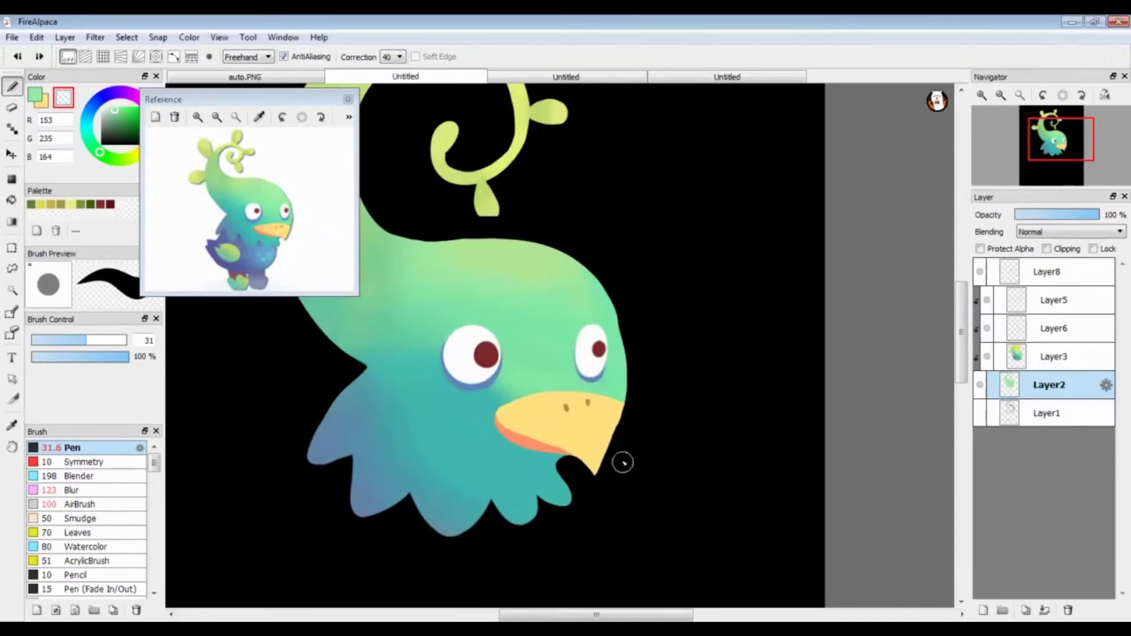
left_click_drag(615, 325, 589, 272)
scroll(477, 188, "up", 5)
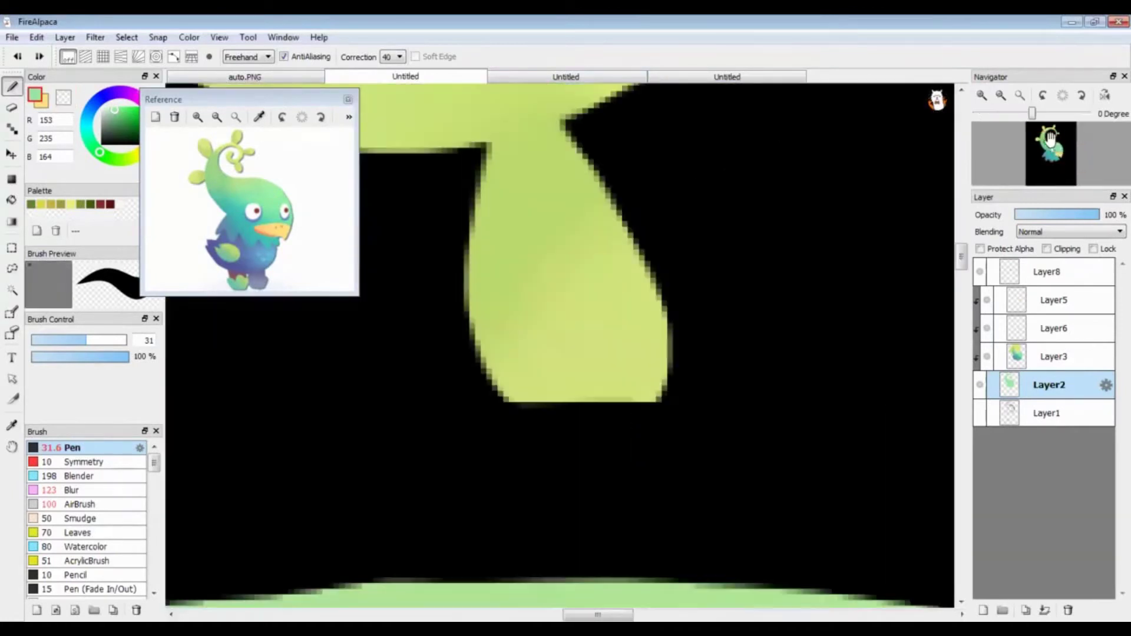
left_click(1018, 93)
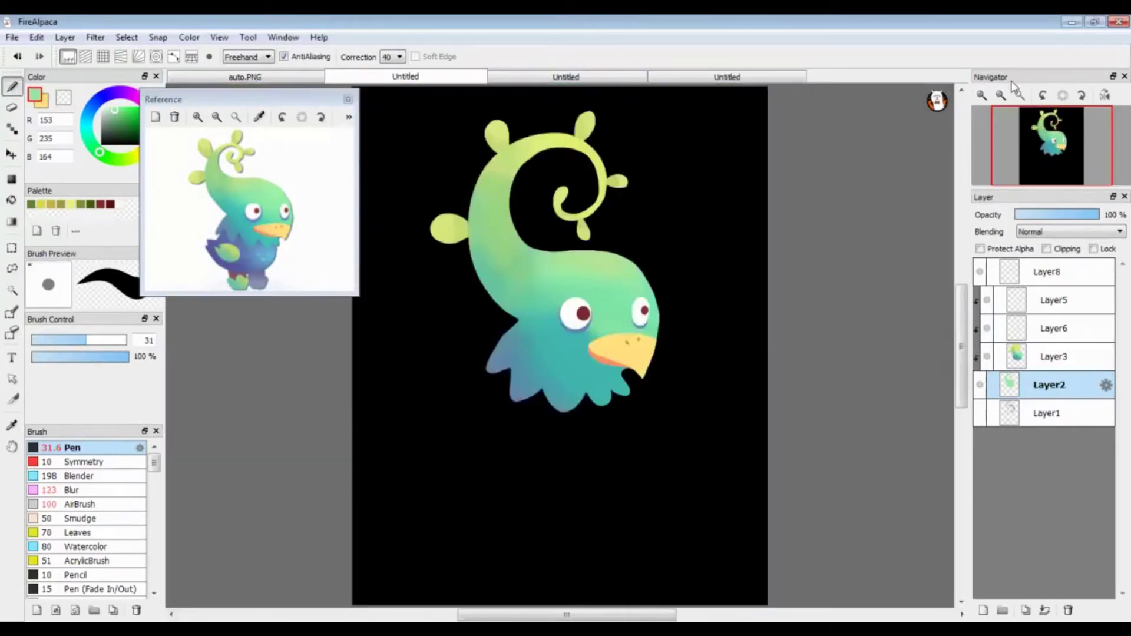
Step: Sample the body's blue (104, 164, 202) from the reference and show the sketch on a white background with a new layer above it
left_click(259, 117)
left_click(159, 273)
left_click(219, 37)
left_click(286, 288)
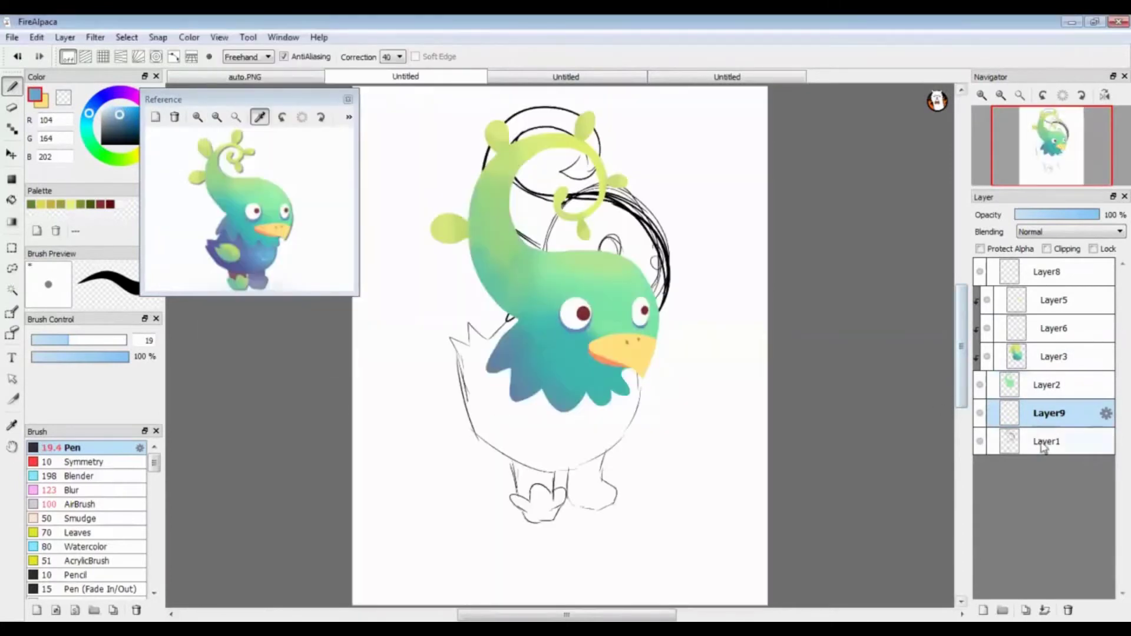
Step: Transform the sketch layer, moving and scaling it so the sketched body fits beneath the painted head
left_click(1044, 442)
key("ctrl+t")
mouse_move(586, 465)
left_mouse_down()
mouse_move(586, 388)
mouse_move(556, 417)
left_mouse_up()
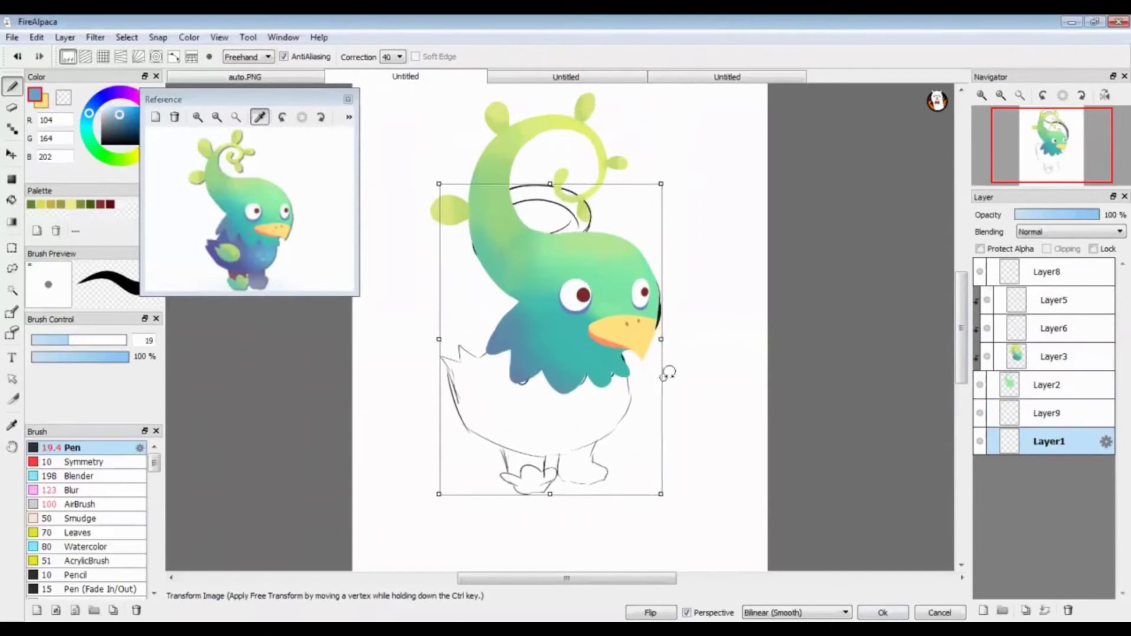
left_click_drag(434, 337, 448, 340)
left_click_drag(545, 492, 550, 505)
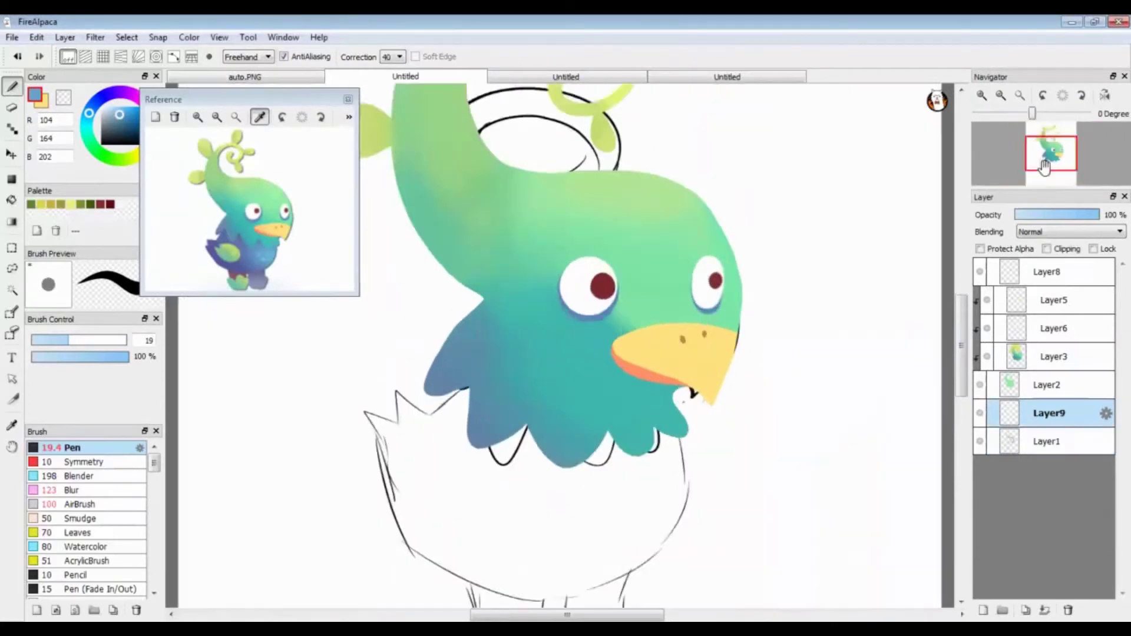
Step: Trace the tail's zigzag and the rounded body over the sketch on Layer9, and fill the body with blue
left_click_drag(1043, 167, 1031, 159)
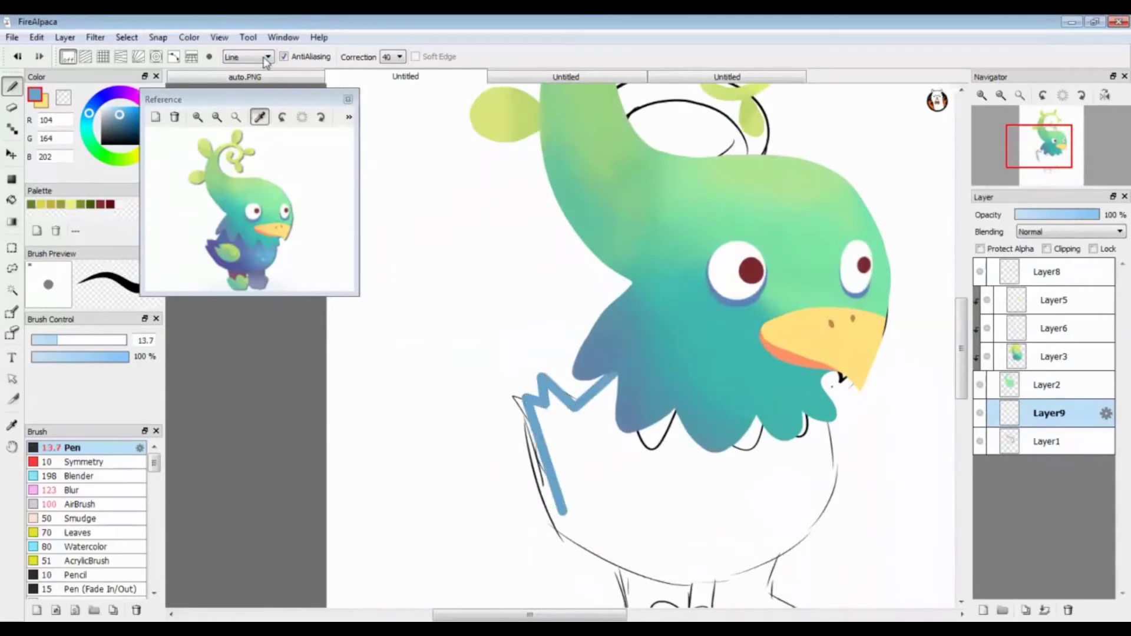
scroll(267, 57, "up", 1)
mouse_move(835, 421)
left_mouse_down()
mouse_move(530, 405)
mouse_move(568, 436)
mouse_move(639, 545)
mouse_move(827, 465)
mouse_move(616, 474)
mouse_move(765, 510)
left_mouse_up()
key("bracketright")
key("bracketright")
key("bracketright")
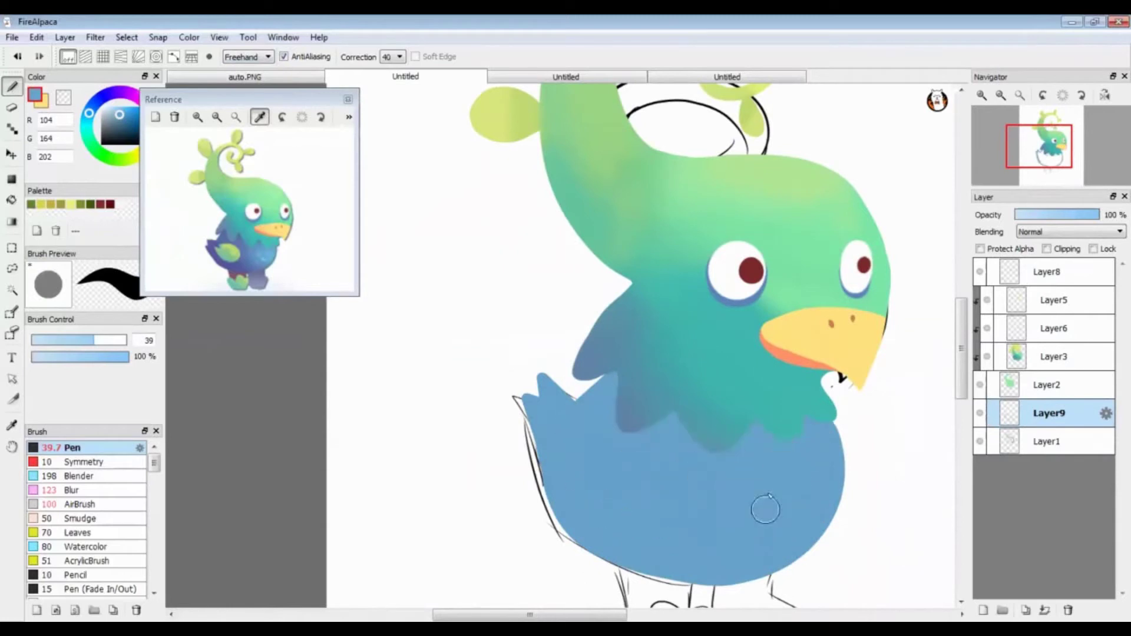
Step: Erase the tail feathers and the body's tail-side edge, leaving a rounded body
left_click(59, 96)
left_click_drag(533, 389, 560, 554)
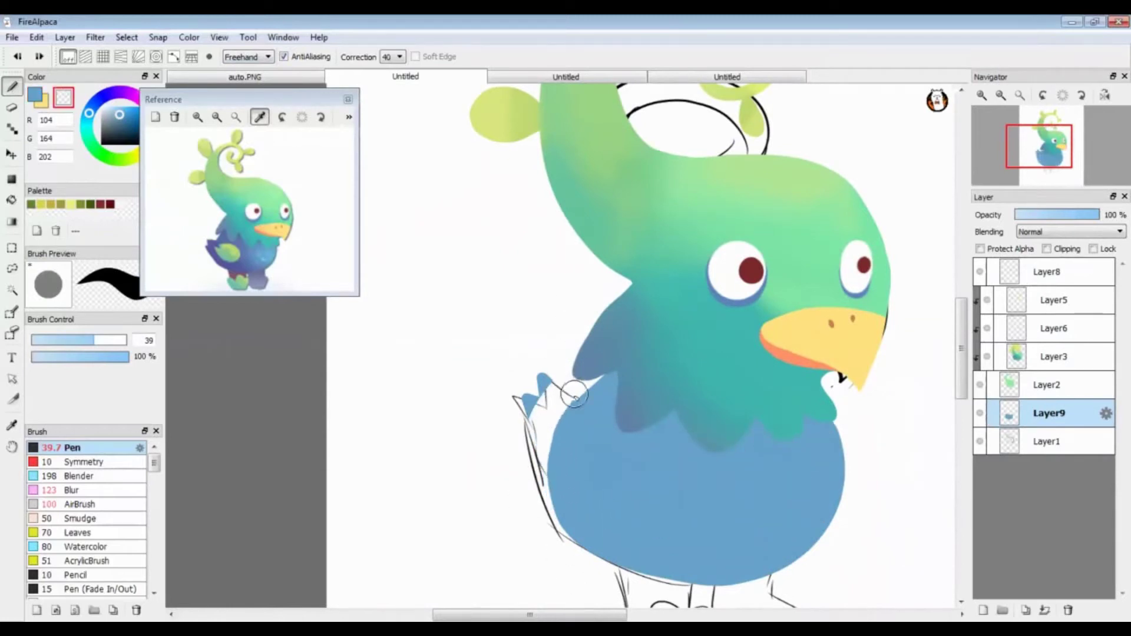
key("x")
Step: Redraw the pointed tail feathers with straight lines following the zoomed reference, and fill them with blue
scroll(247, 206, "up", 3)
scroll(545, 302, "up", 2)
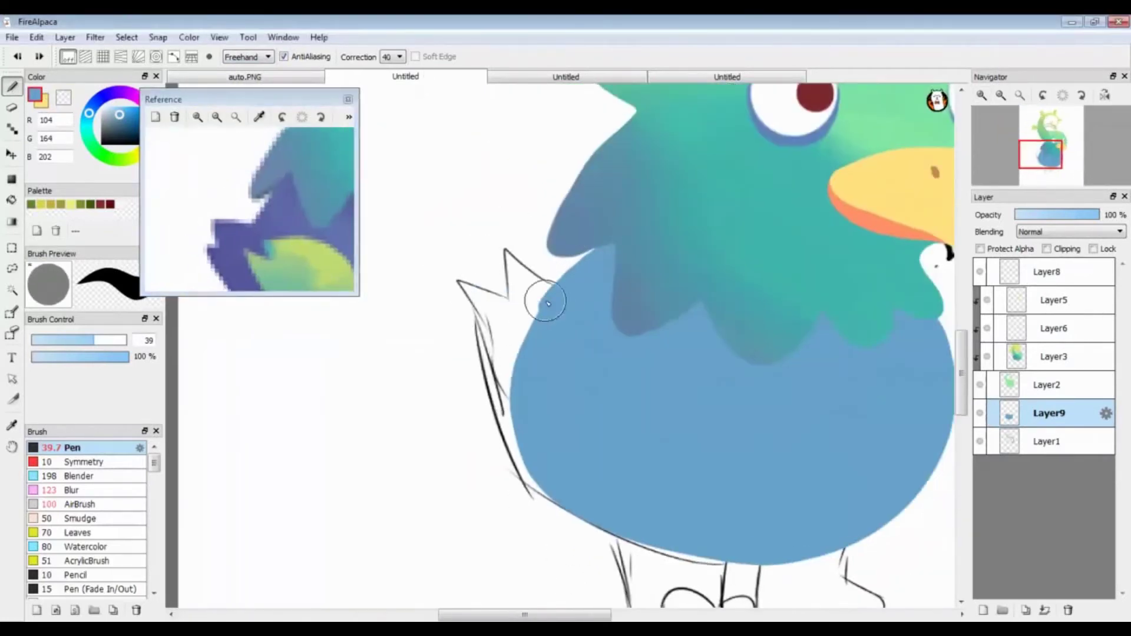
left_click_drag(538, 303, 468, 287)
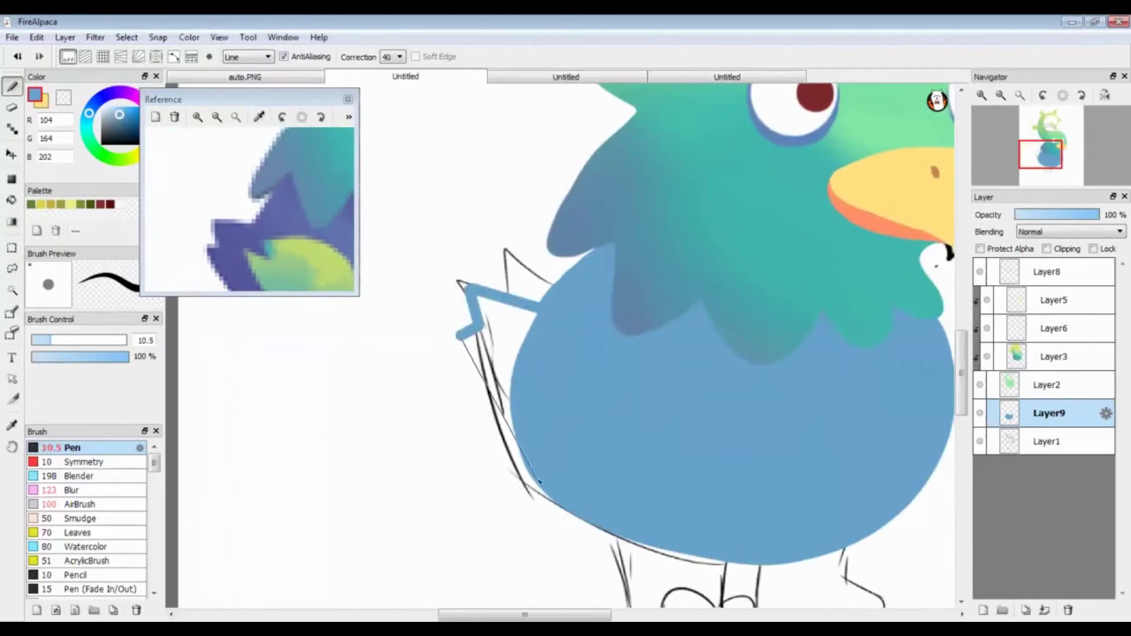
left_click_drag(460, 337, 526, 446)
scroll(241, 58, "up", 1)
mouse_move(506, 306)
left_mouse_down()
mouse_move(489, 353)
mouse_move(450, 291)
left_mouse_up()
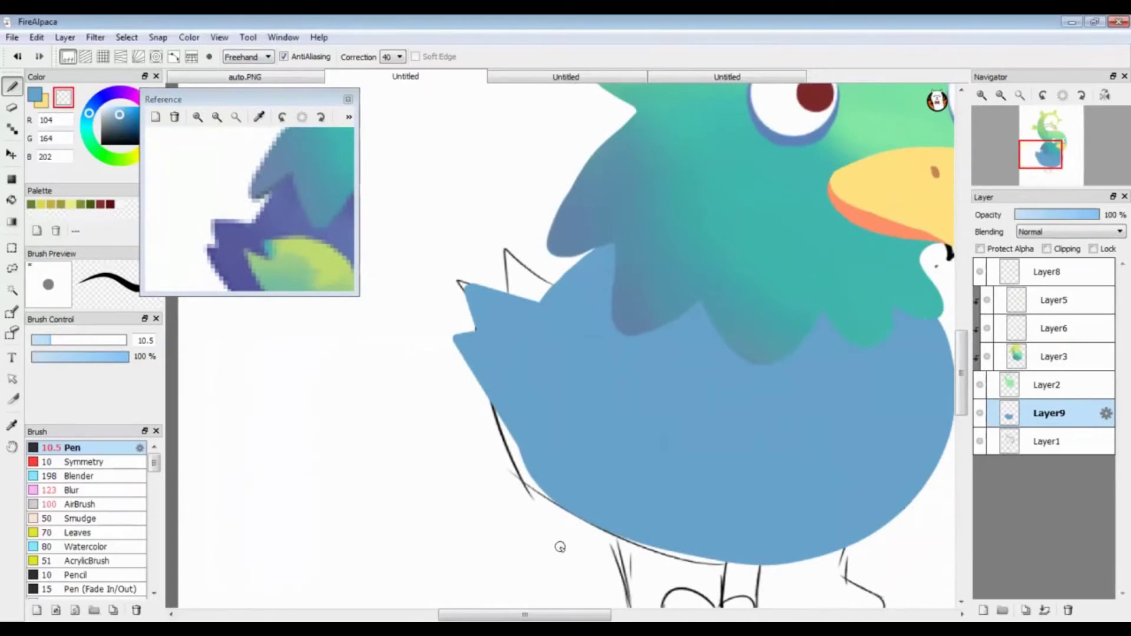
Step: Hide the head's base layer and extend the blue body upward beneath the neck feathers
scroll(560, 547, "down", 3)
scroll(561, 546, "up", 3)
key("x")
left_click(979, 385)
mouse_move(648, 241)
left_mouse_down()
mouse_move(736, 253)
mouse_move(766, 287)
left_mouse_up()
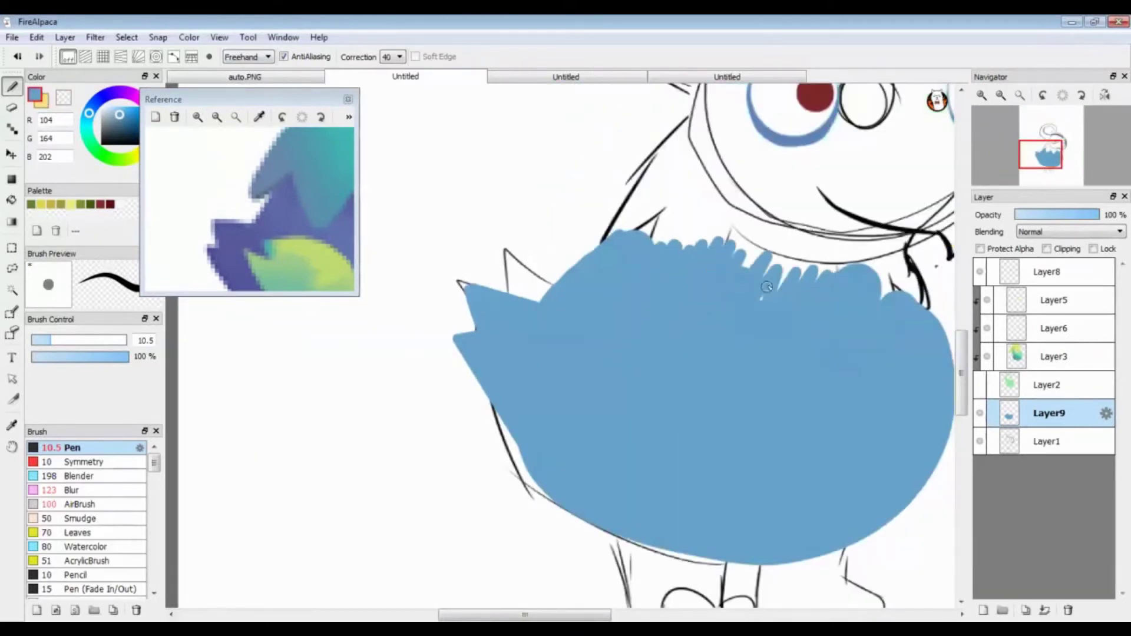
Step: Show the head's base layer again and switch the canvas background back to black
scroll(766, 287, "down", 3)
left_click(980, 384)
left_click(219, 37)
left_click(277, 285)
scroll(1054, 154, "up", 3)
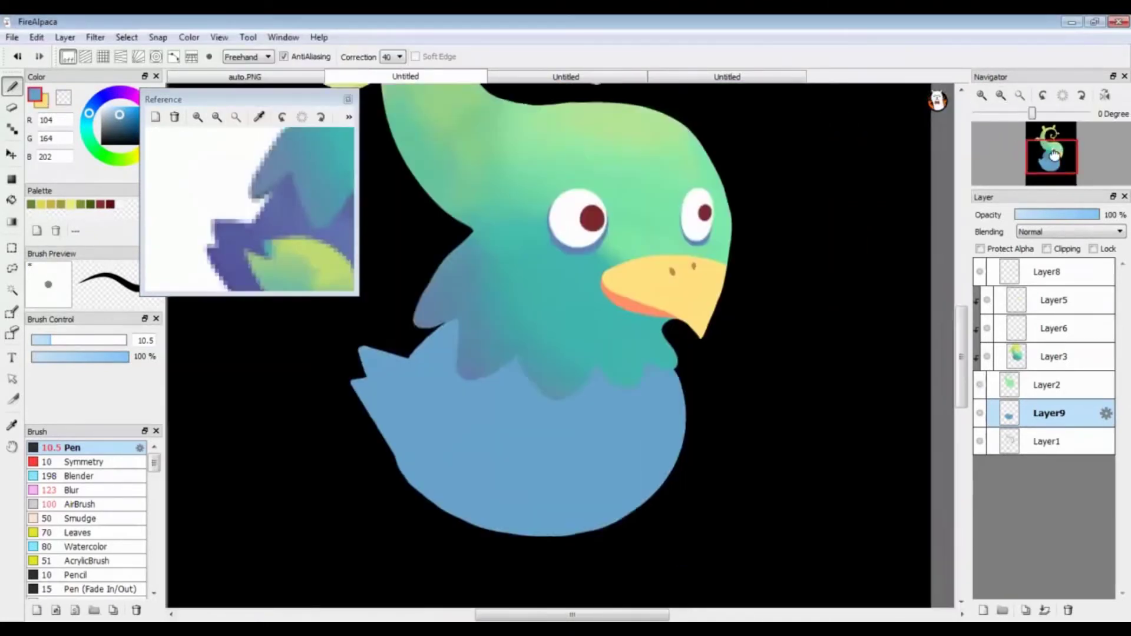
Step: Add a layer clipped to the body and airbrush lighter blue from the reference along the chest side
left_click_drag(1055, 155, 1051, 147)
left_click(983, 610)
left_click(1046, 249)
left_click(83, 504)
left_click(259, 116)
left_click(307, 204)
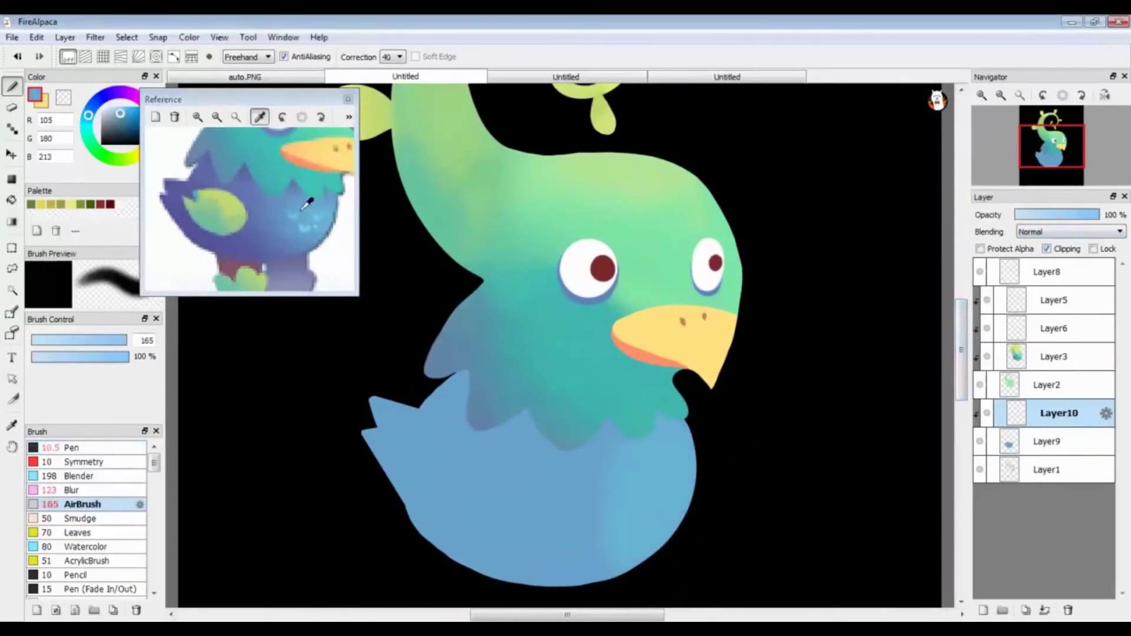
Step: Airbrush purple shading over the body's underside, neck edge and tail side, and blur it into the blue
left_click(556, 568, "alt")
mouse_move(568, 378)
left_mouse_down()
mouse_move(545, 410)
mouse_move(566, 342)
left_mouse_up()
left_click_drag(501, 359, 412, 530)
left_click_drag(424, 413, 389, 534)
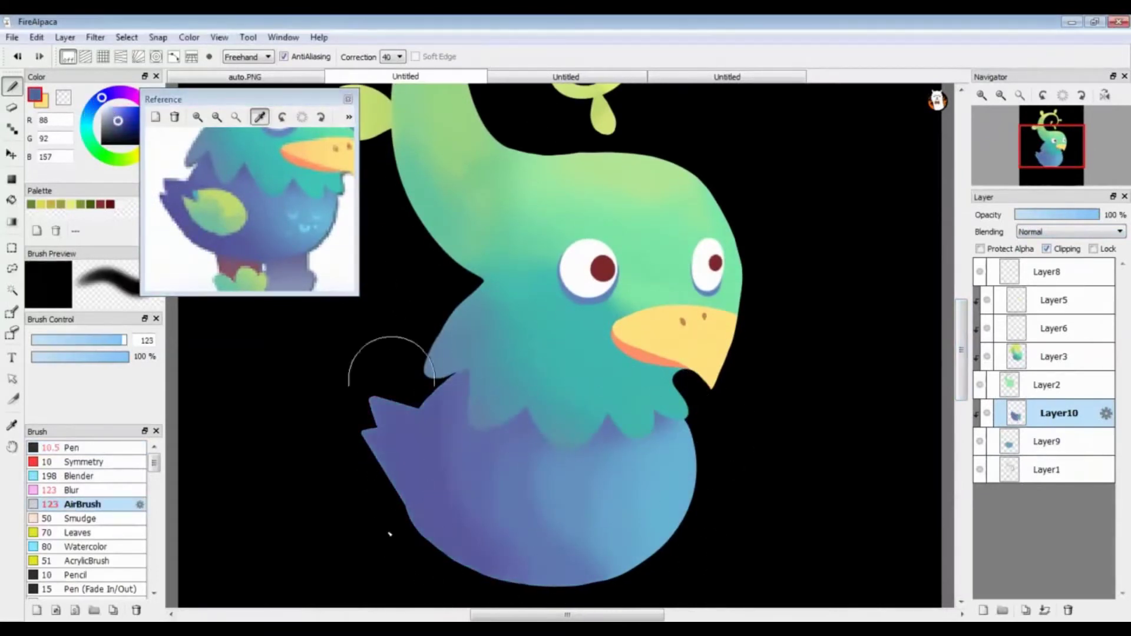
left_click(71, 490)
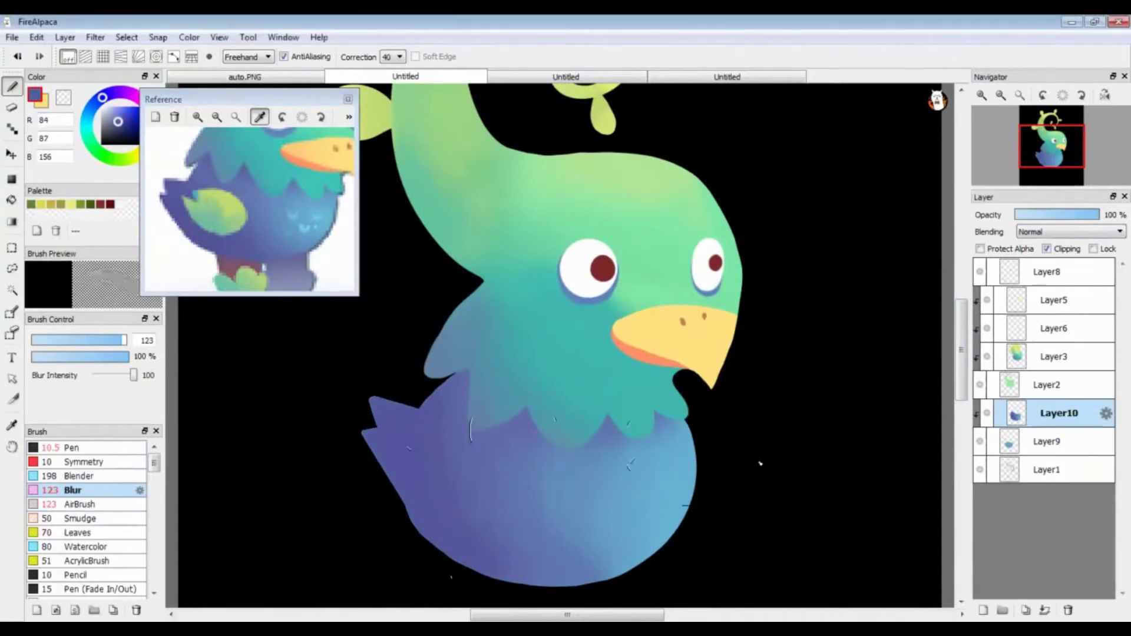
Step: Darken the tail feathers and rear body with indigo from the reference using the AirBrush, and blend the shading with Blur
left_click(242, 166)
scroll(242, 166, "up", 2)
left_click(83, 505)
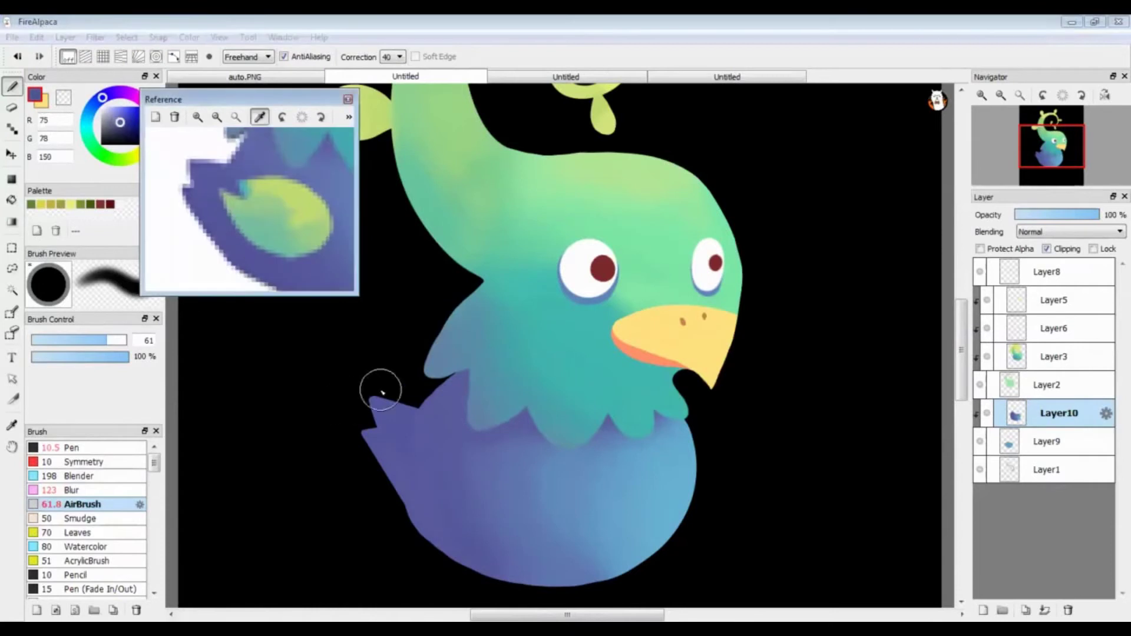
mouse_move(379, 391)
left_mouse_down()
mouse_move(424, 518)
mouse_move(441, 495)
left_mouse_up()
key("b")
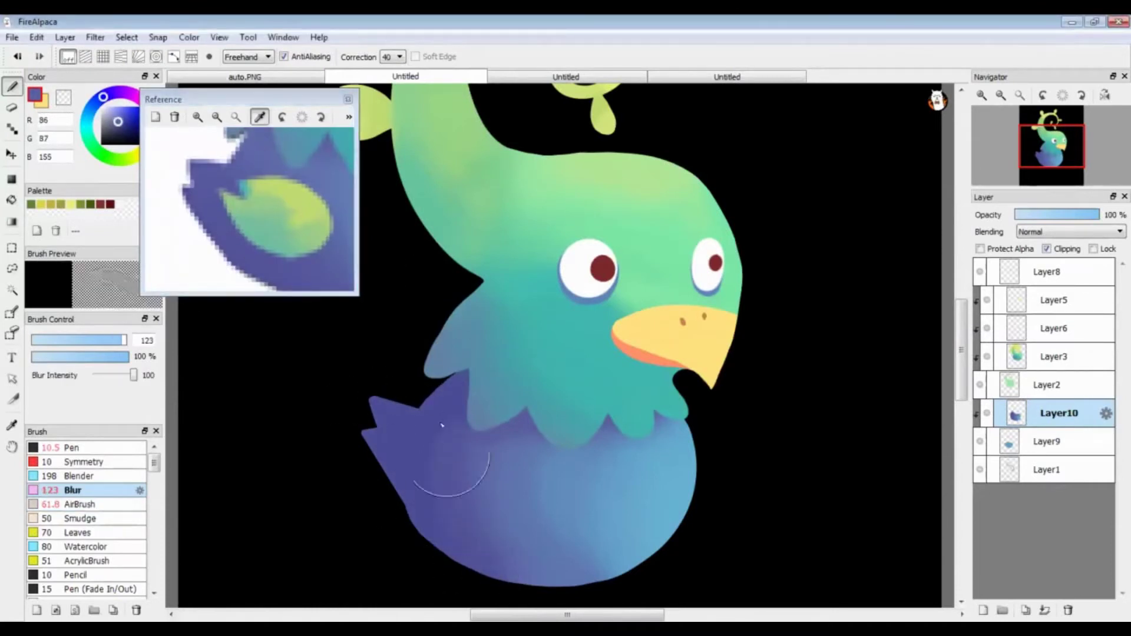
Step: Airbrush bands of light blue and purple from the reference across the chest and belly, and blur their edges
left_click(250, 218)
left_click(106, 504)
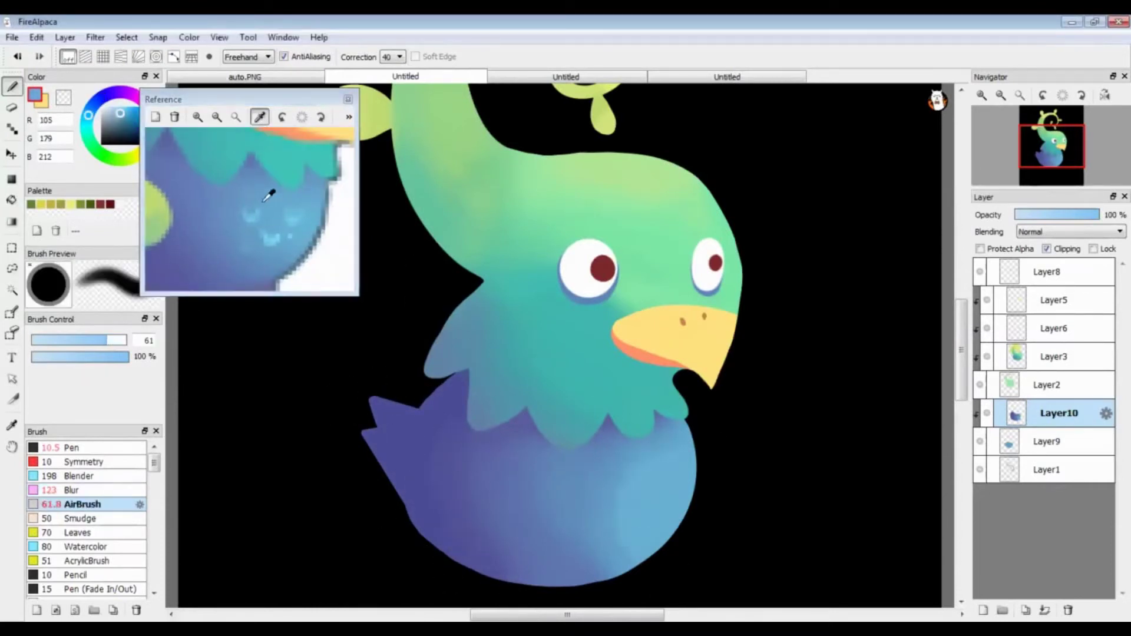
left_click(338, 192)
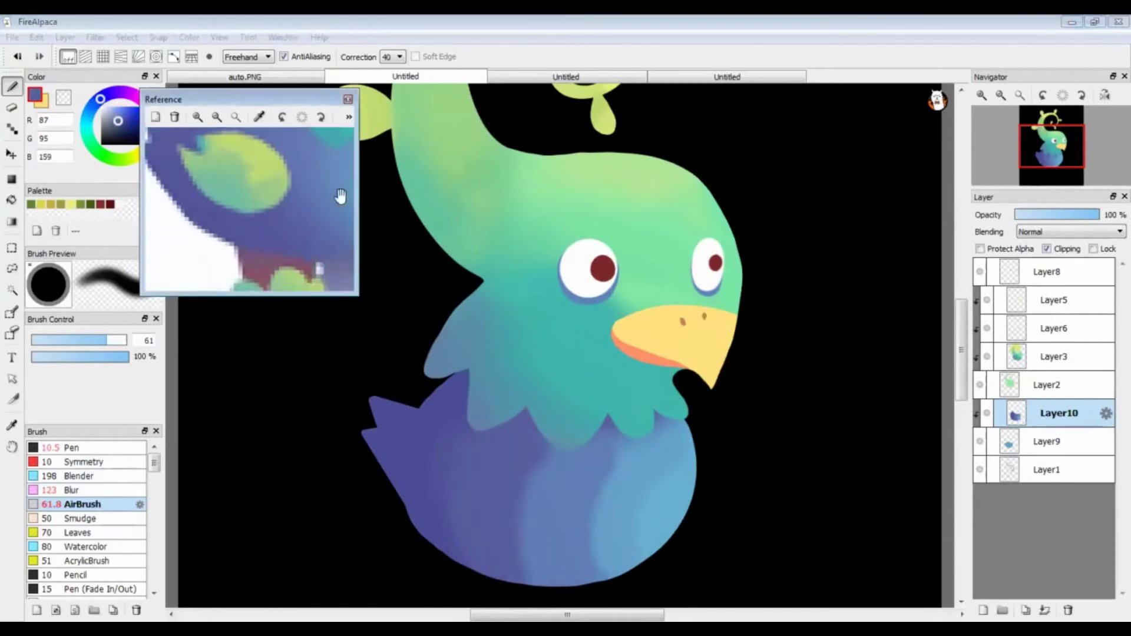
key("b")
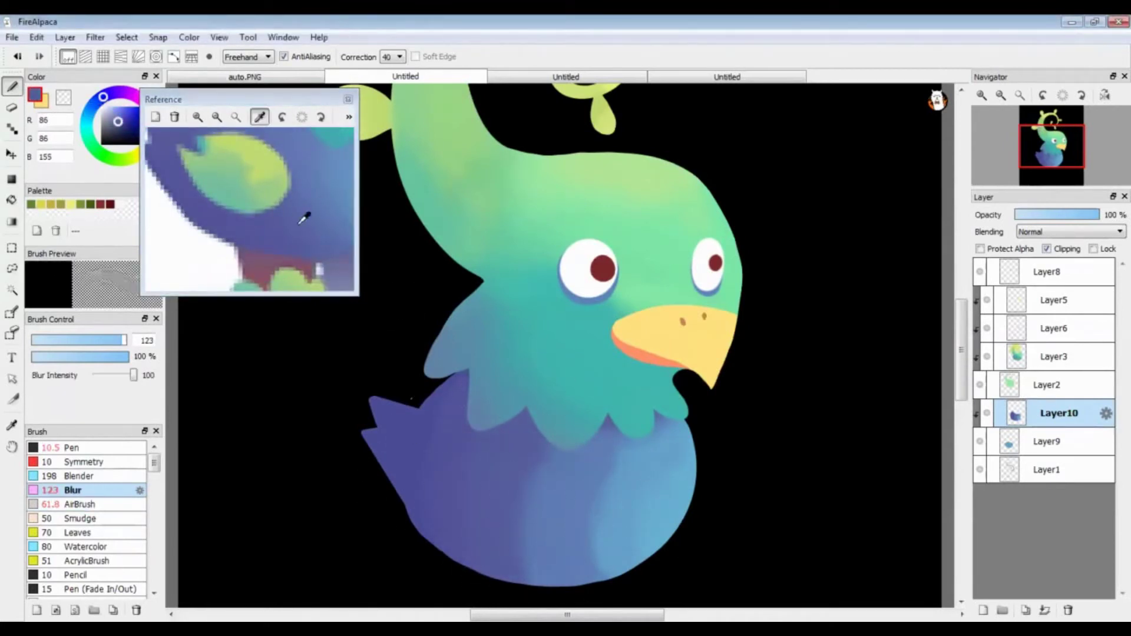
Step: Airbrush a mid blue sampled from the body over the middle of the belly and blur the colour transitions
key("b")
left_click(548, 503, "alt")
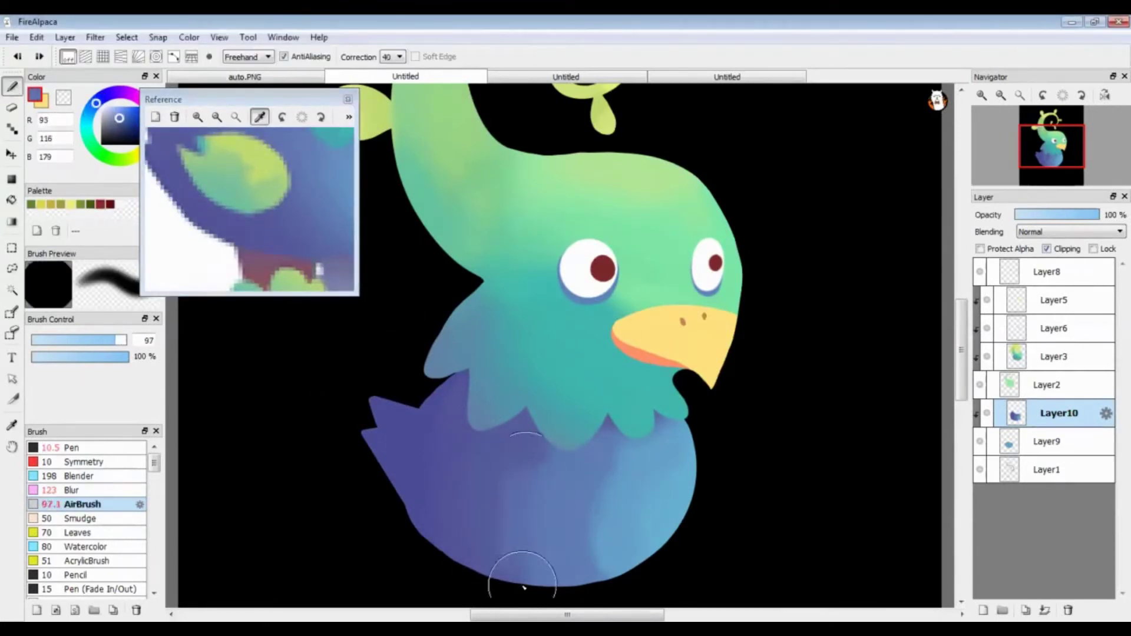
key("b")
left_click_drag(235, 99, 274, 68)
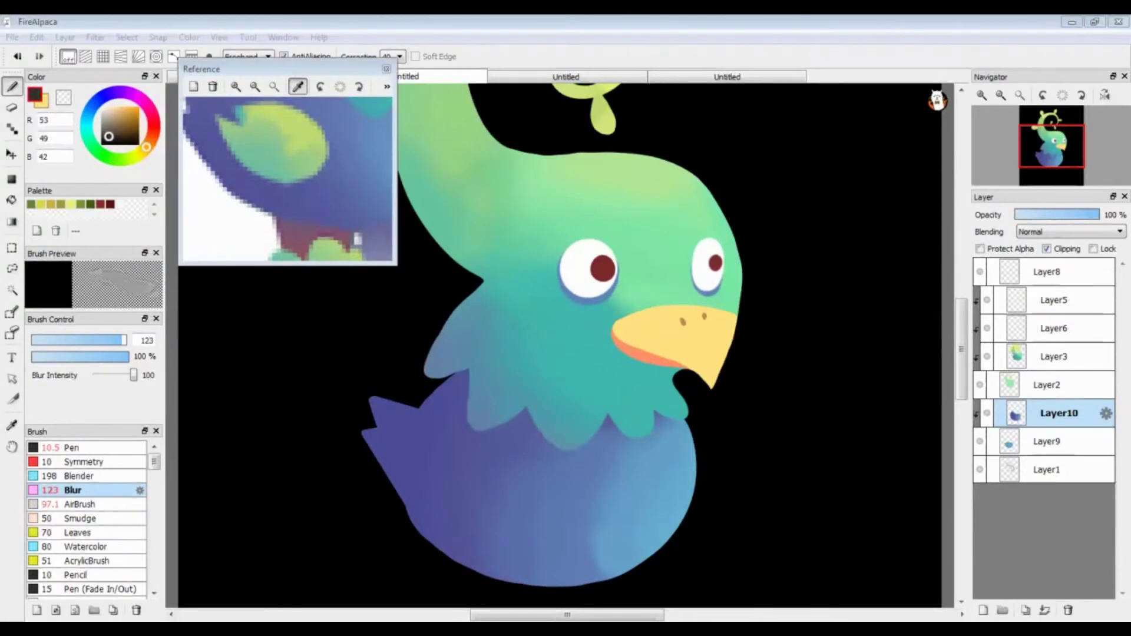
left_click(678, 383, "alt")
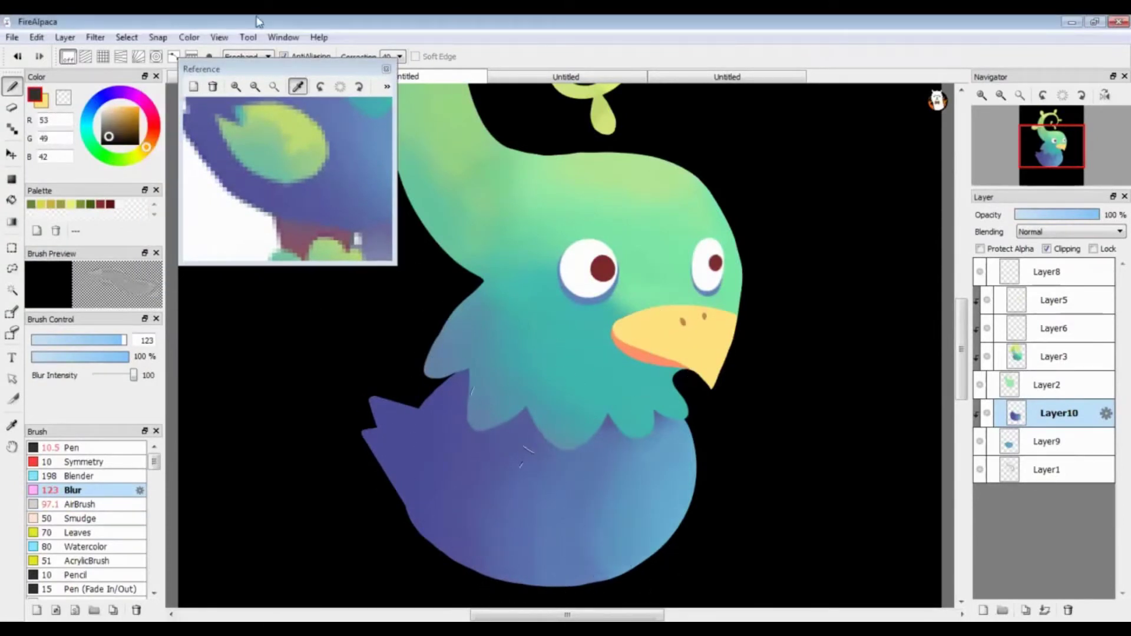
left_click(561, 551, "alt")
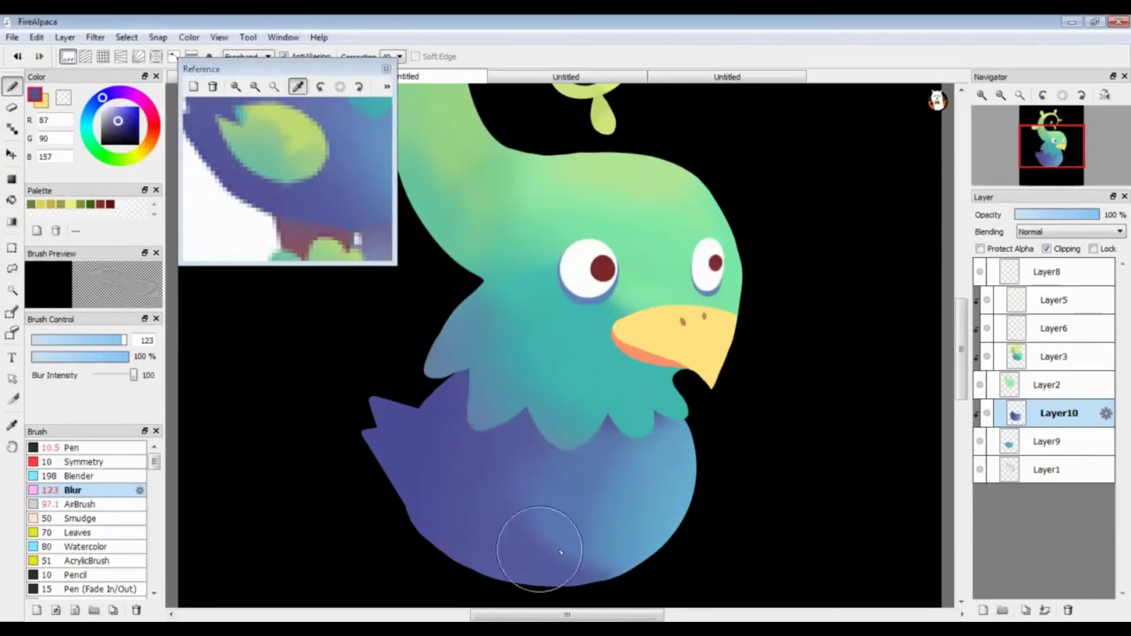
Step: On a new layer above the body shading, paint small light-cyan V-shaped feather marks on the chest with the Pen
left_click(274, 86)
left_click(1019, 93)
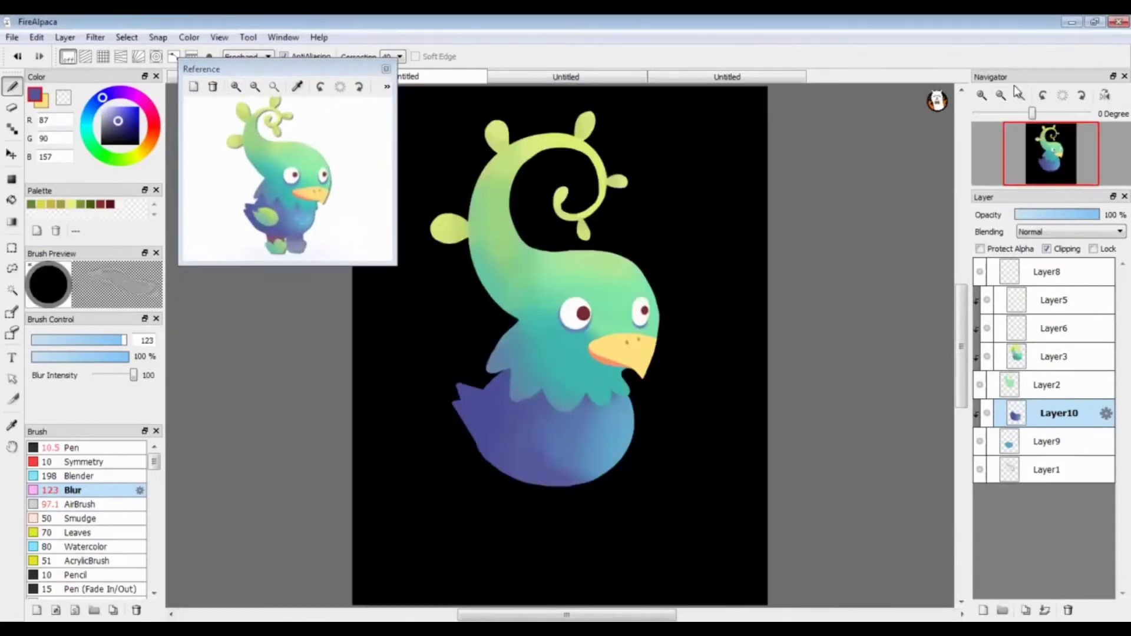
scroll(298, 162, "up", 3)
left_click(255, 87)
scroll(560, 295, "up", 5)
key("ctrl+shift+n")
left_click(75, 448)
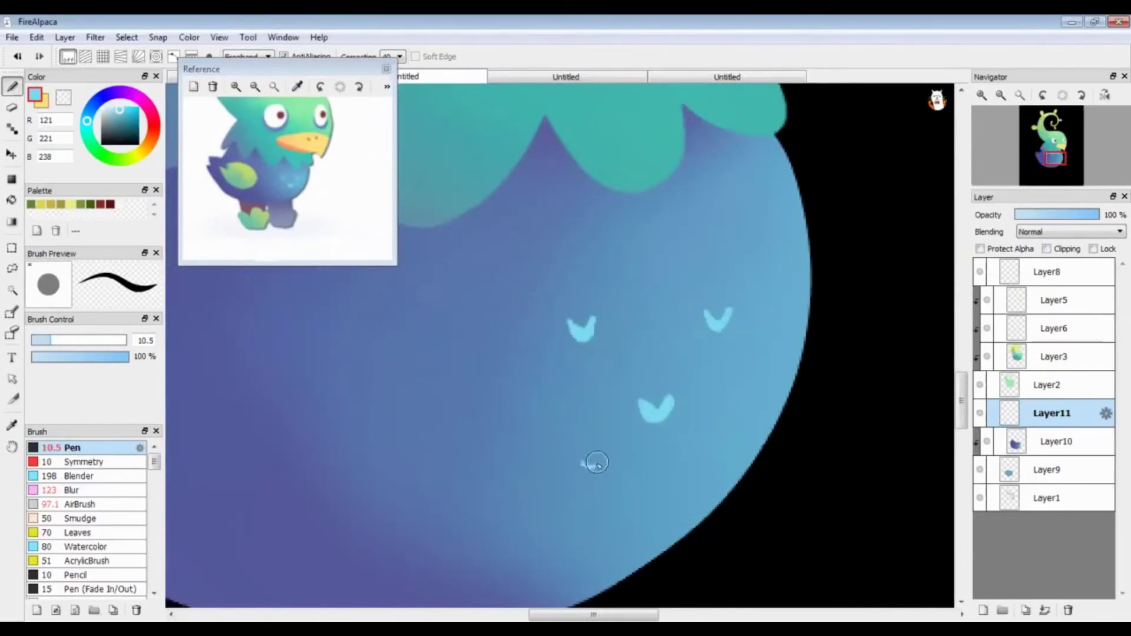
Step: Transform the chest feather marks to match the reference and clean up their shapes with the transparent colour
scroll(737, 298, "down", 5)
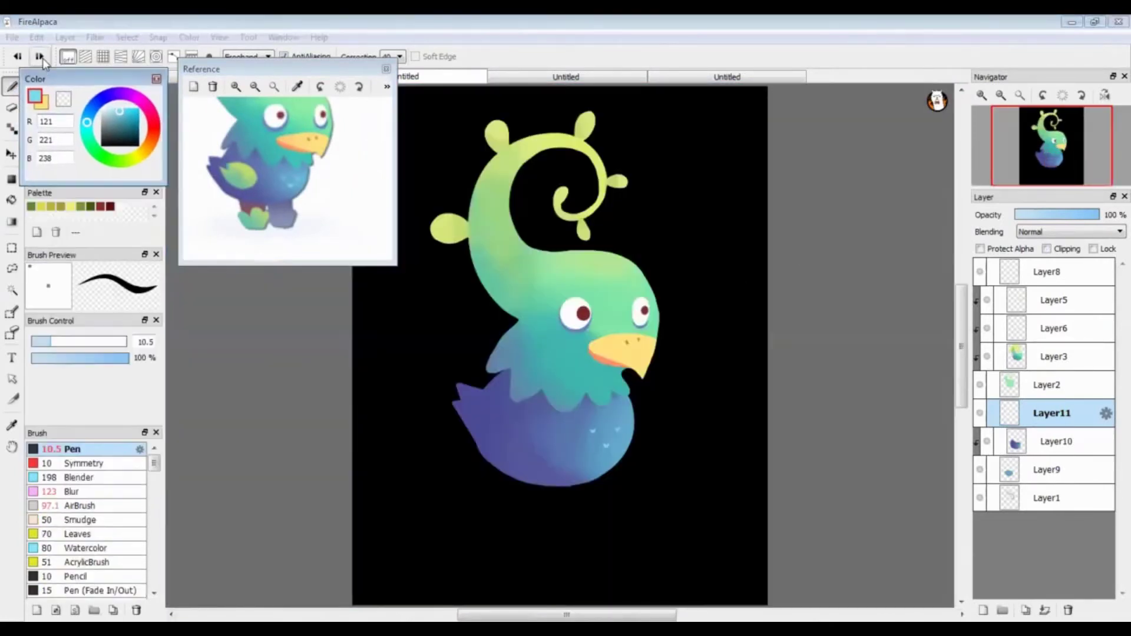
key("ctrl+t")
key("Return")
scroll(718, 468, "up", 3)
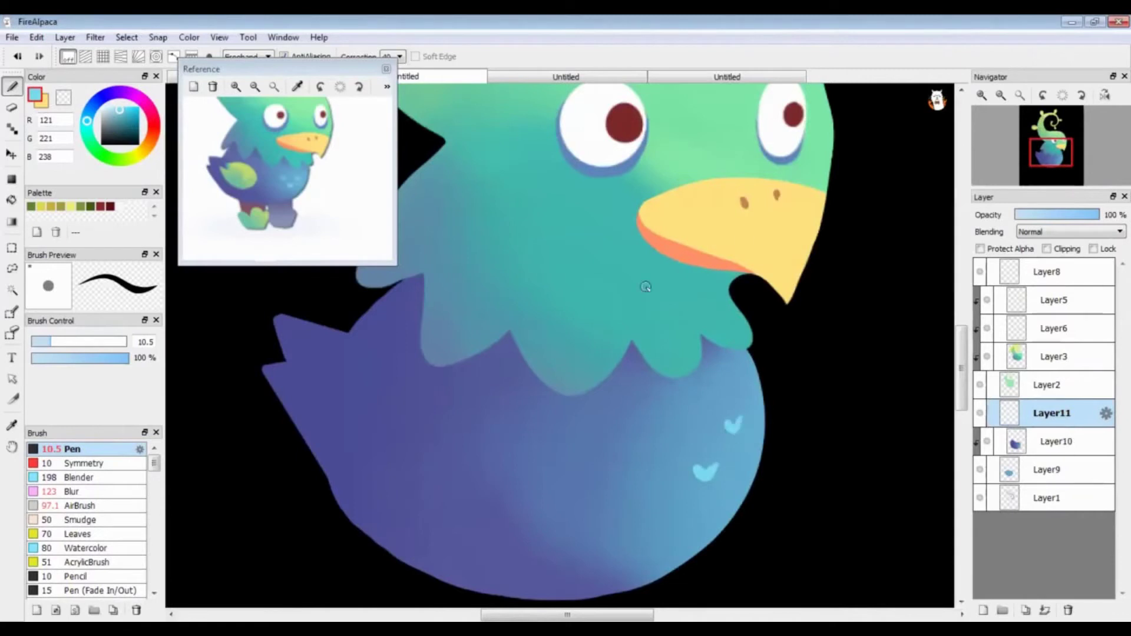
left_click(63, 96)
scroll(728, 411, "down", 5)
Step: Soften the chest marks with Blur and smooth the lower belly shading on the clipped body layer at size 141
left_click(70, 492)
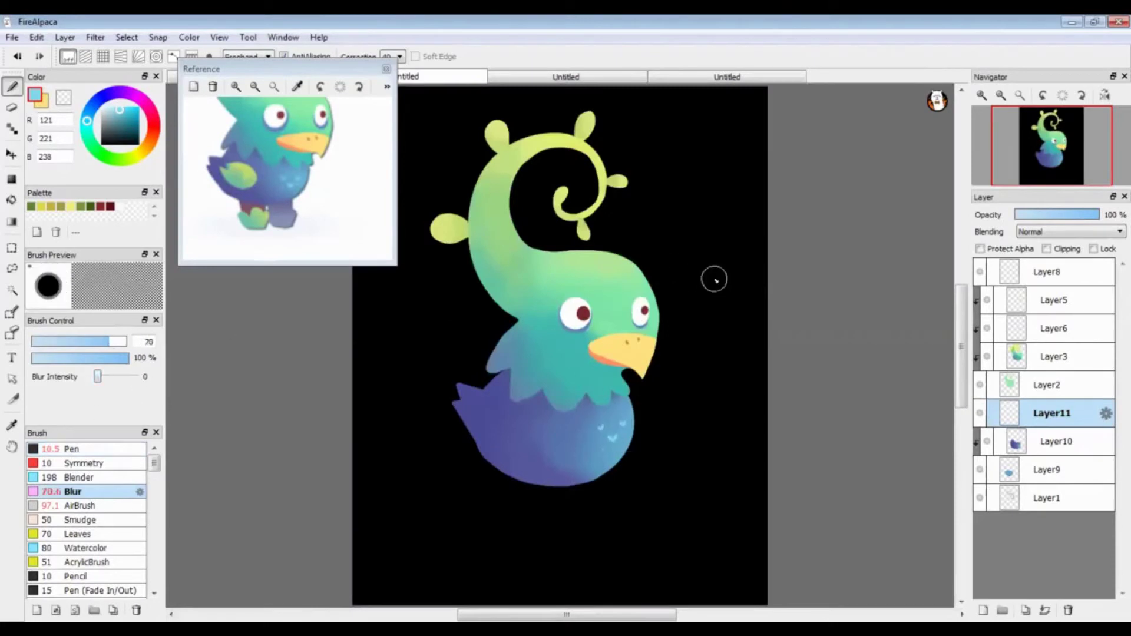
left_click(1058, 441)
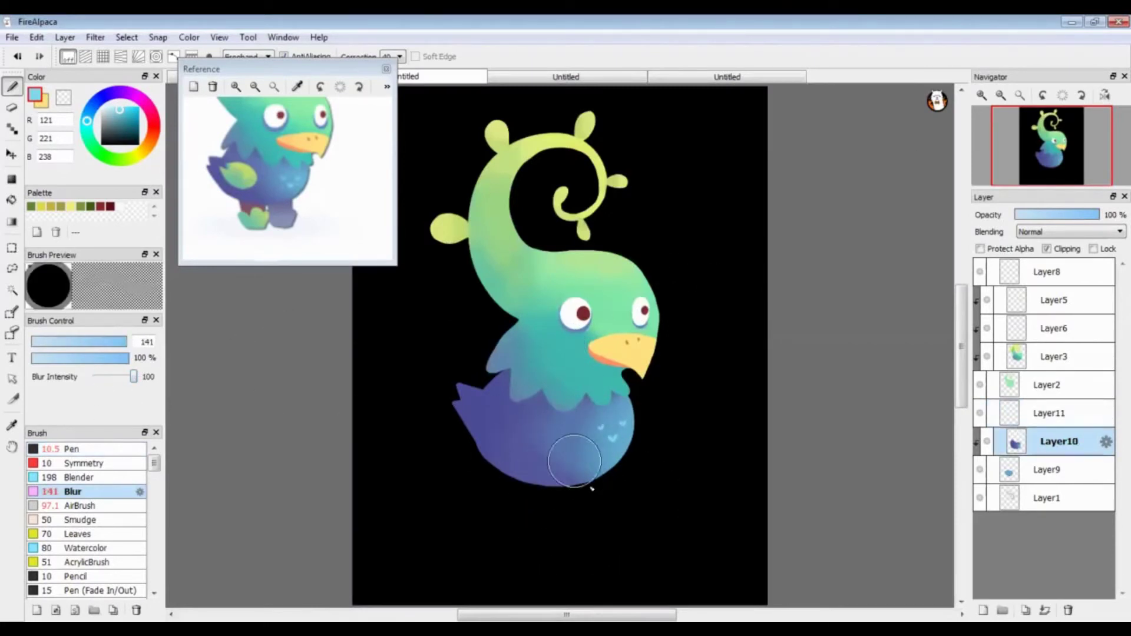
left_click_drag(574, 462, 571, 505)
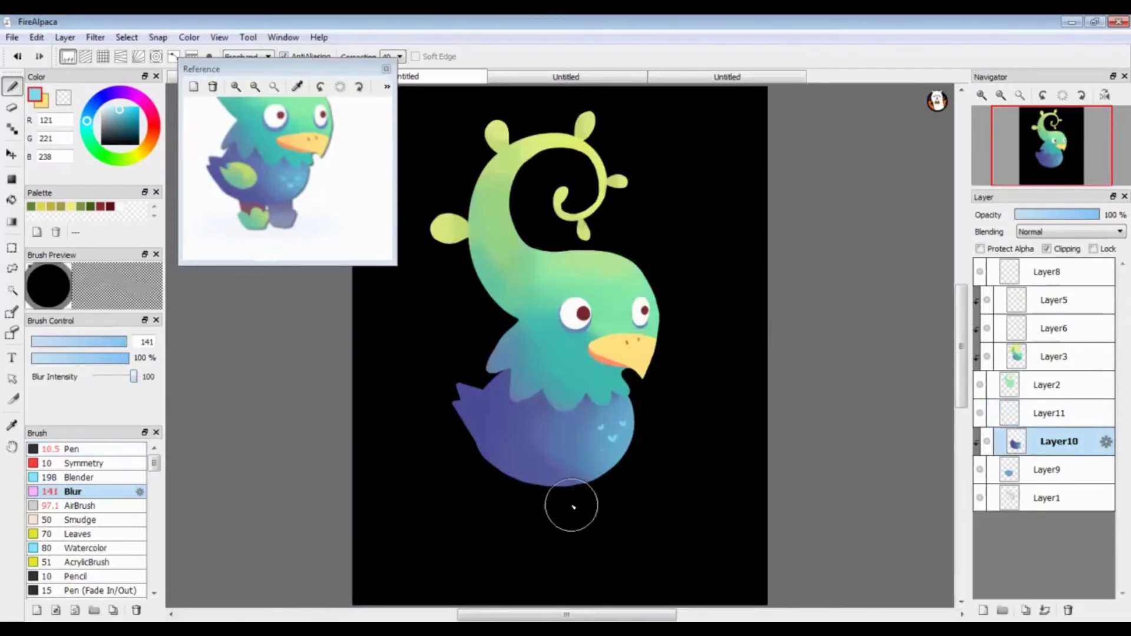
Step: Add a layer beneath the body for the leg in greyish purple from the reference, and show the white background and sketch
left_click(71, 449)
left_click(298, 86)
left_click(235, 176)
left_click(983, 610)
left_click_drag(512, 483, 539, 386)
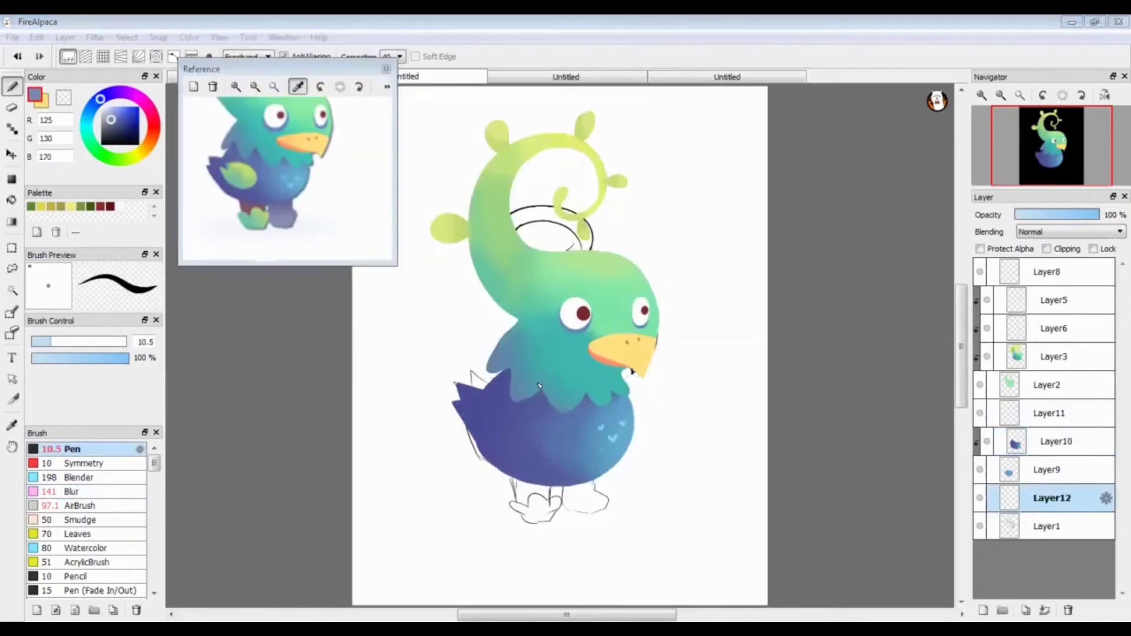
Step: Outline the front leg and foot over the sketch with a 4.5 px pen and fill the shape with greyish purple
scroll(539, 386, "up", 3)
scroll(303, 159, "up", 3)
left_click(36, 342)
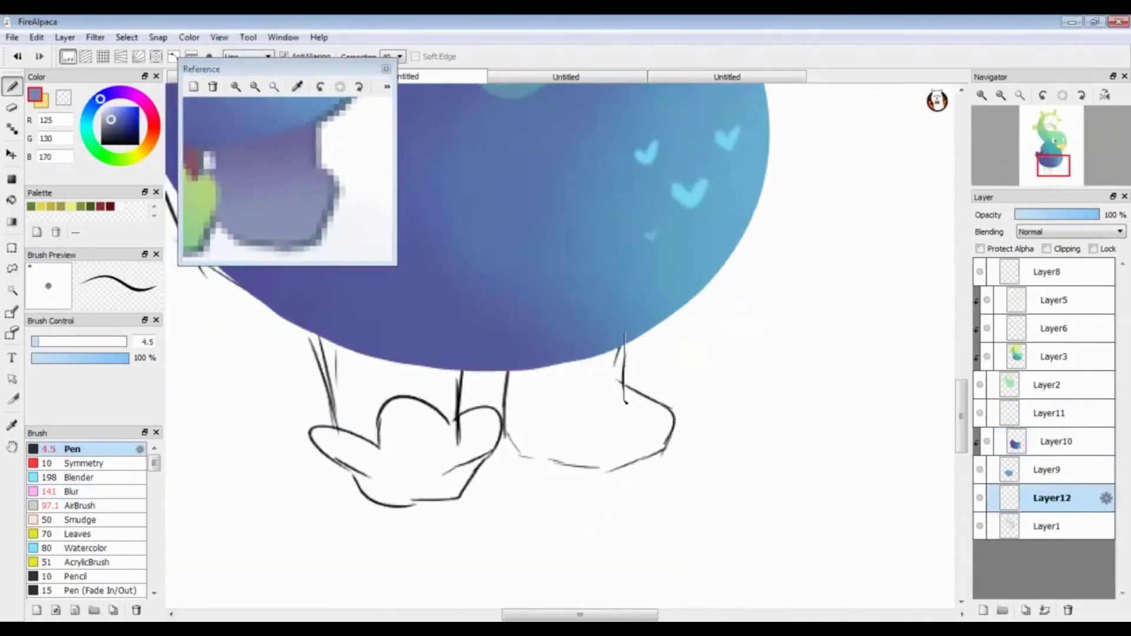
left_click_drag(511, 440, 613, 474)
left_click_drag(624, 388, 642, 455)
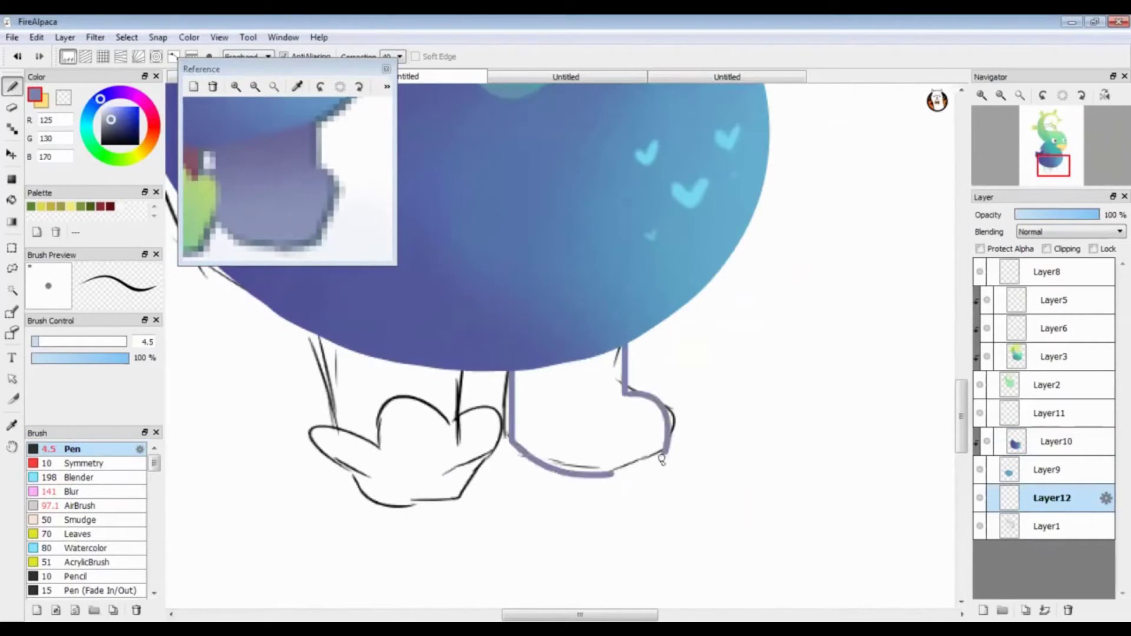
left_click(82, 342)
mouse_move(518, 383)
left_mouse_down()
mouse_move(613, 365)
mouse_move(565, 465)
mouse_move(636, 412)
left_mouse_up()
Step: Transform the leg to make it narrower and touch up its outline
key("ctrl+t")
left_click_drag(630, 462, 608, 434)
key("Return")
key("x")
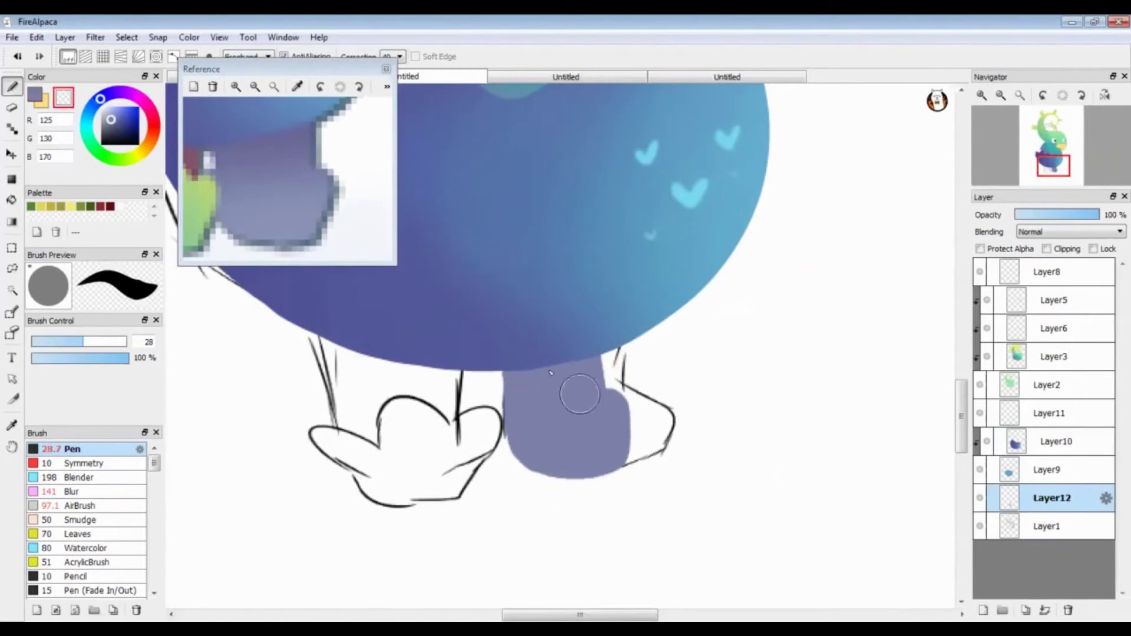
Step: Shade the leg with a linear foreground-to-background gradient in purple tones from the reference on a clipped layer
left_click(290, 226)
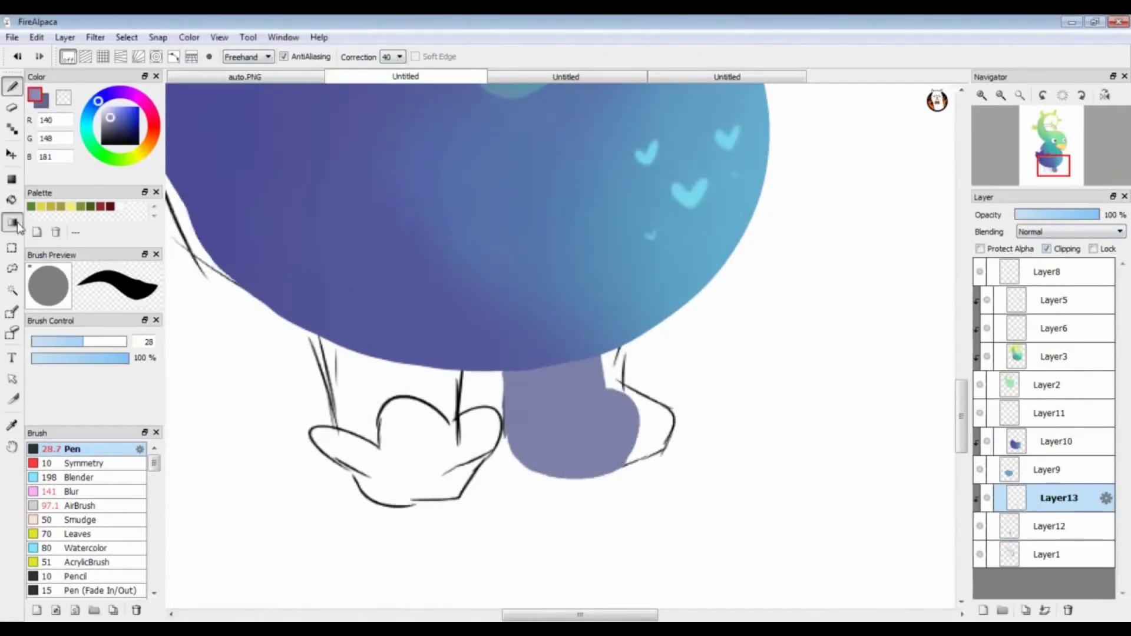
left_click(11, 222)
left_click(284, 36)
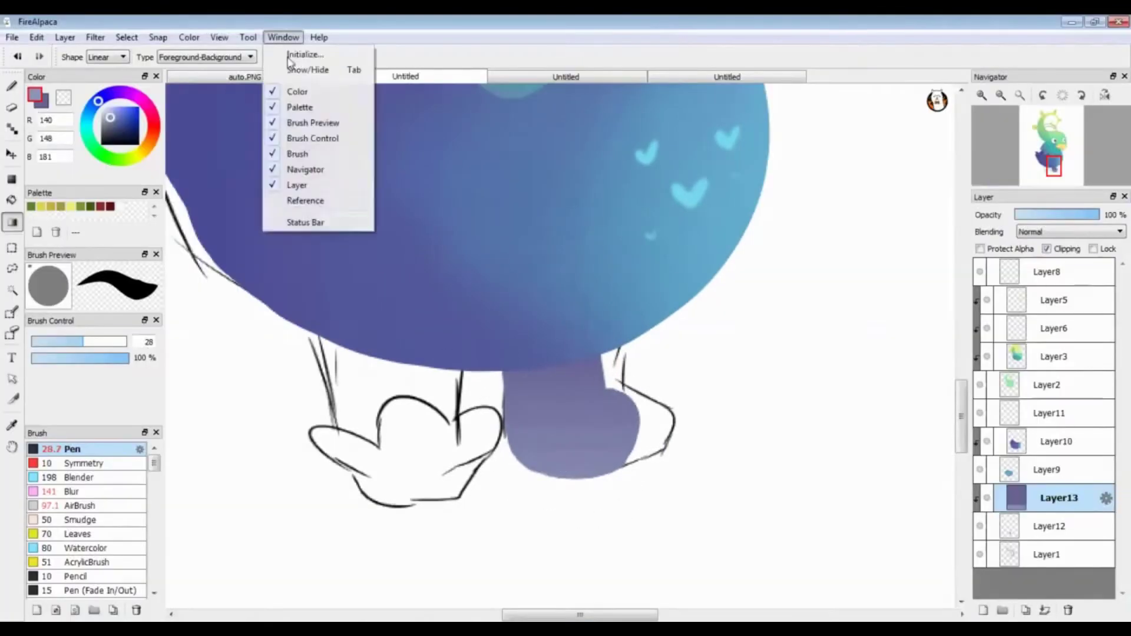
left_click(306, 200)
left_click(390, 73)
left_click(571, 499, "alt")
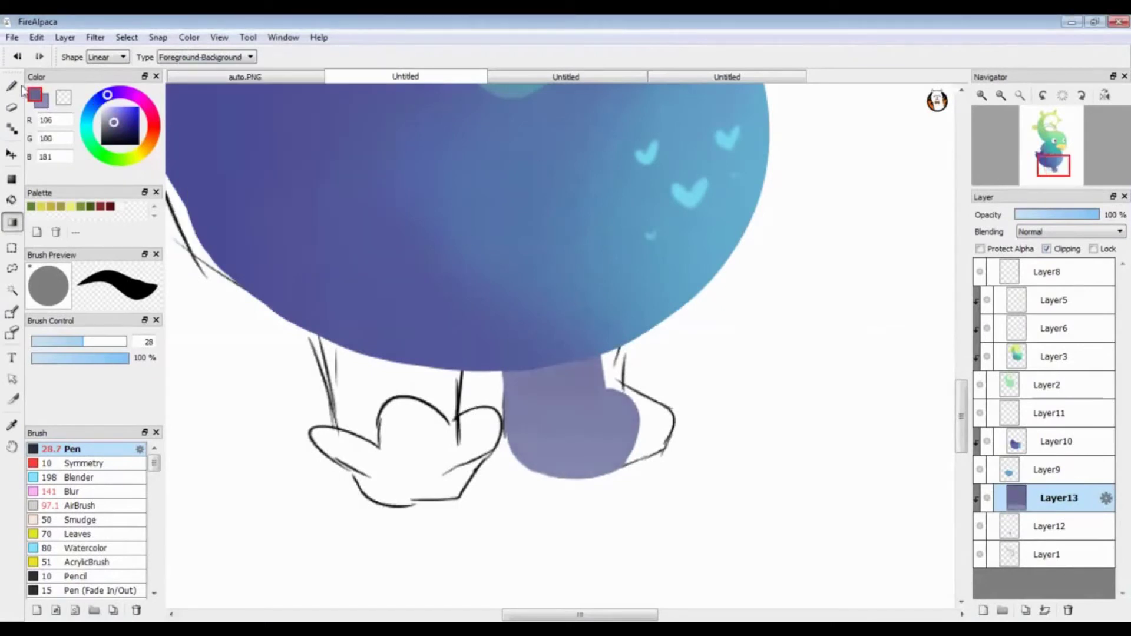
Step: Try merging the leg's gradient layer down into the leg layer
left_click(82, 505)
left_click(109, 492)
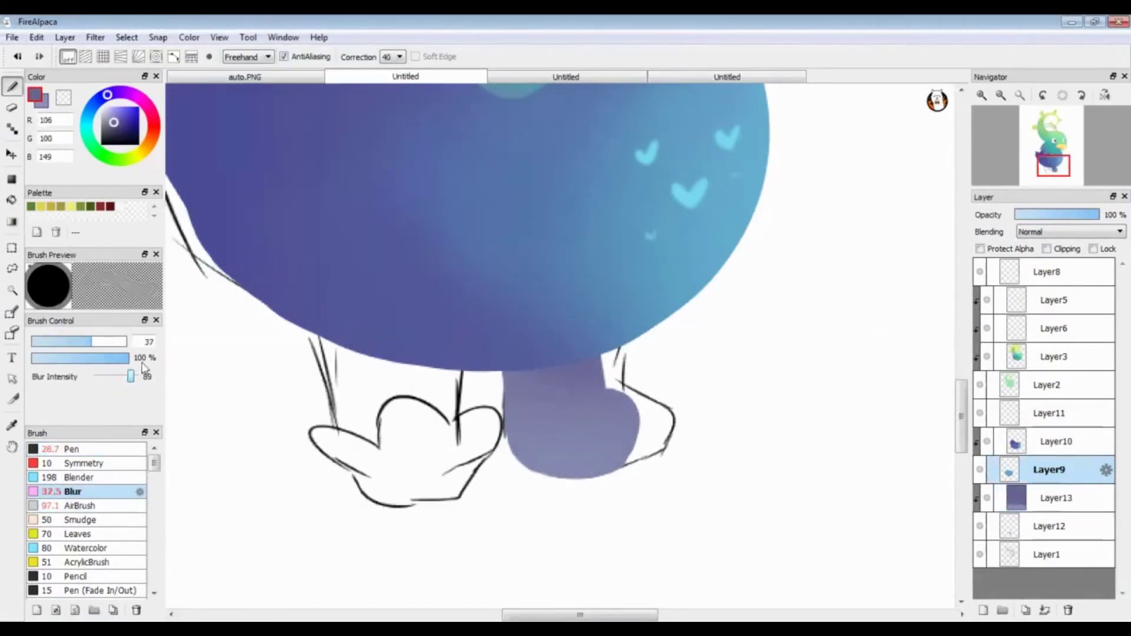
key("ctrl+0")
left_click(1044, 610)
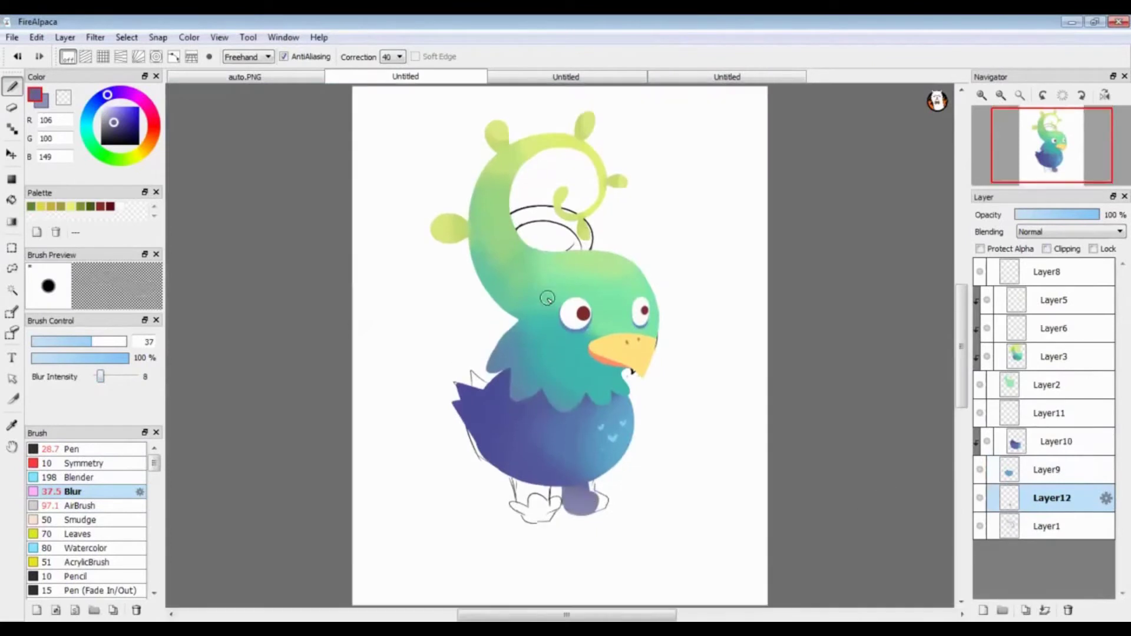
Step: Reopen the reference window, zoom it to the bird's body, and hide the sketch layer
left_click(283, 36)
left_click(307, 200)
left_click(255, 86)
left_click(979, 526)
Step: Try shifting the leg slightly toward the front of the body with a transform
key("ctrl+t")
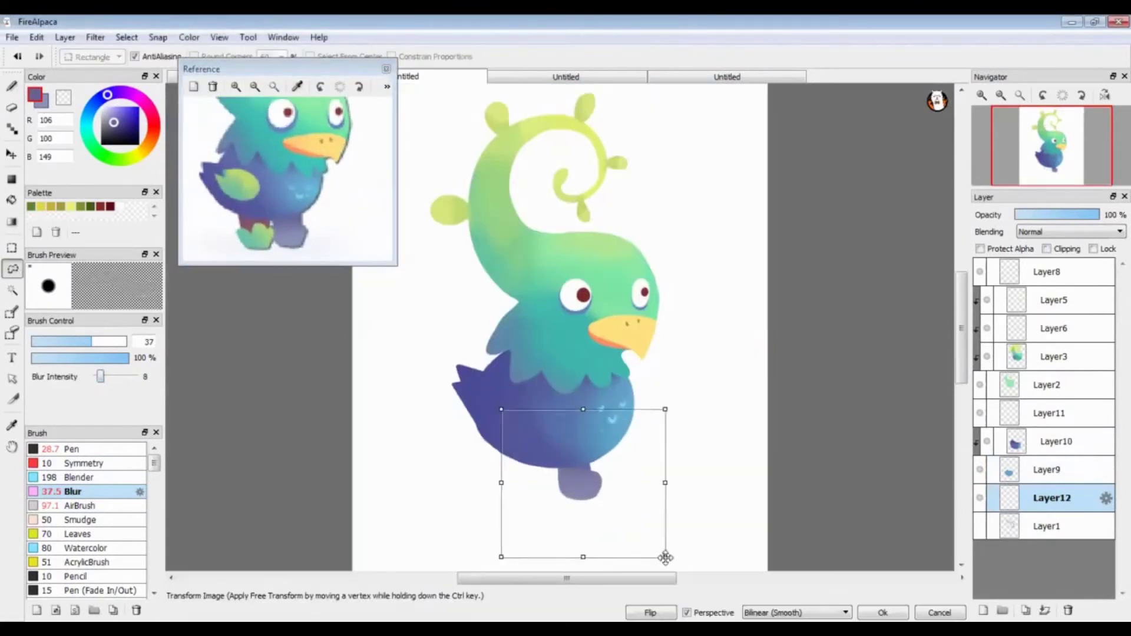
mouse_move(664, 481)
left_mouse_down()
mouse_move(613, 487)
mouse_move(653, 495)
mouse_move(598, 510)
mouse_move(606, 525)
left_mouse_up()
key("Return")
key("b")
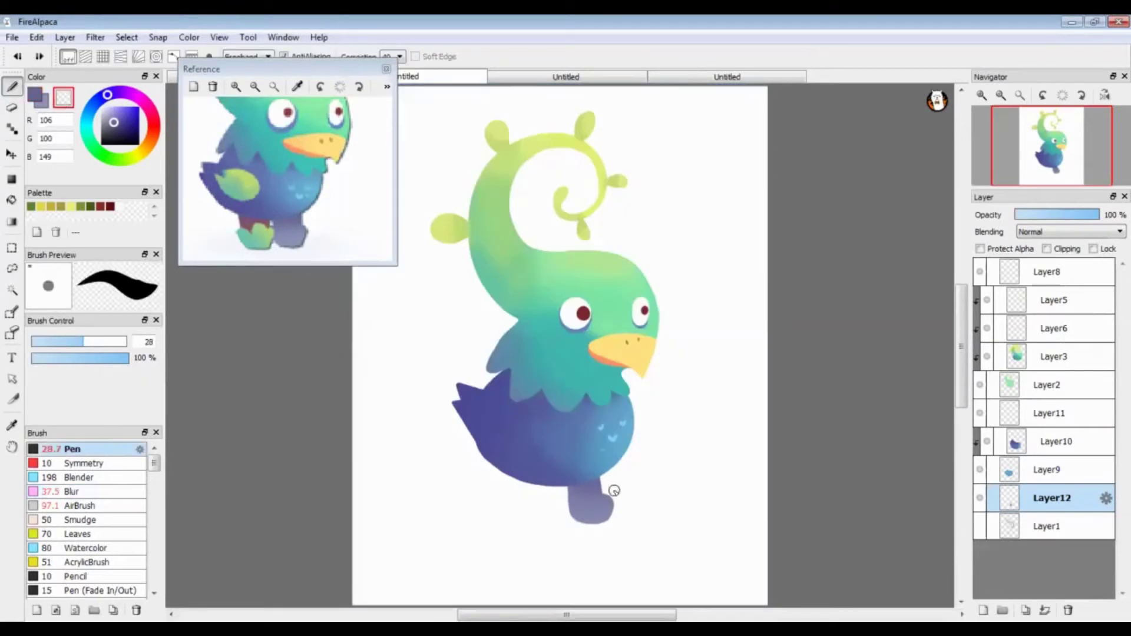
Step: Trim the front edge of the leg and foot on the leg's base layer using the transparent colour
scroll(578, 480, "up", 4)
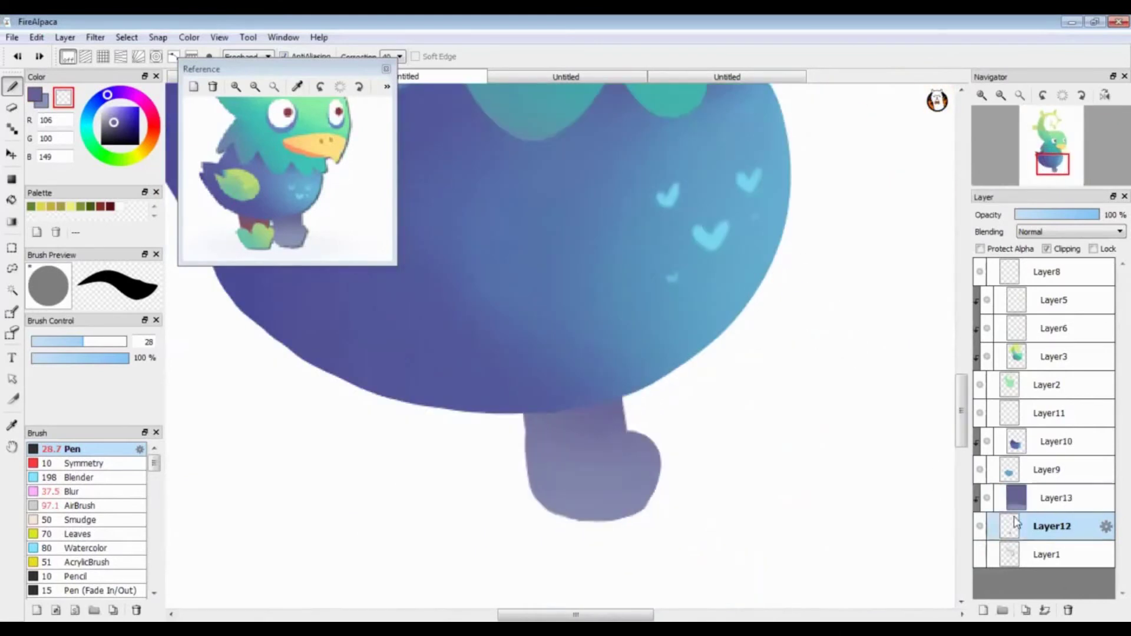
left_click(1015, 522)
left_click_drag(635, 409, 636, 433)
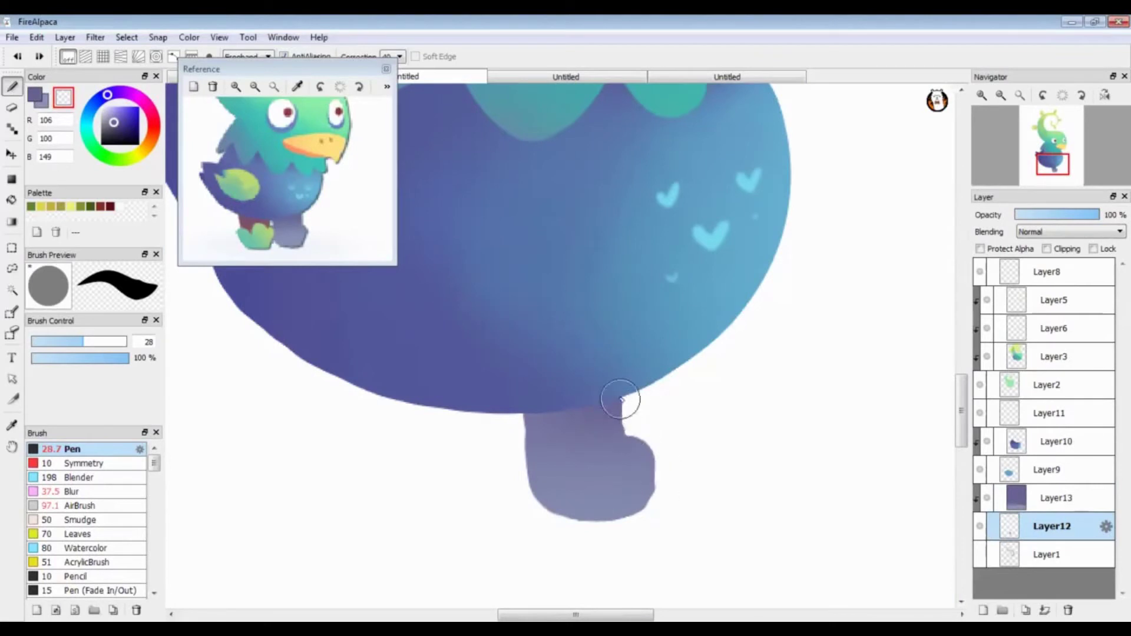
Step: Paint a rounded bulge on the rear side of the foot on the leg's base layer with greyish purple
left_click(621, 406, "alt")
left_click(1055, 497)
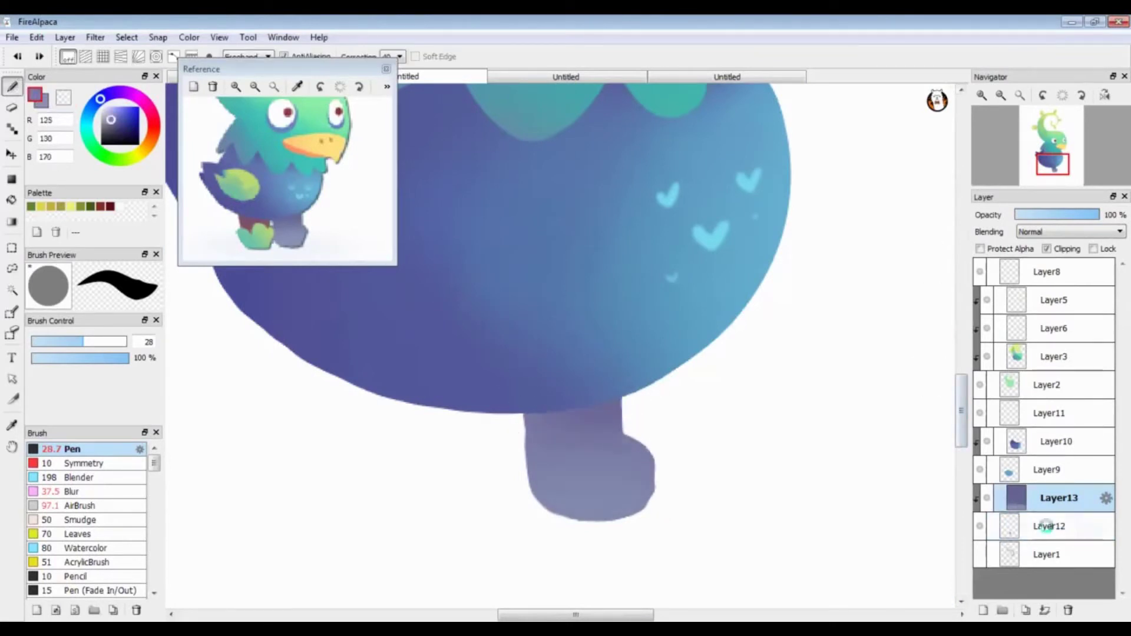
left_click(1046, 526)
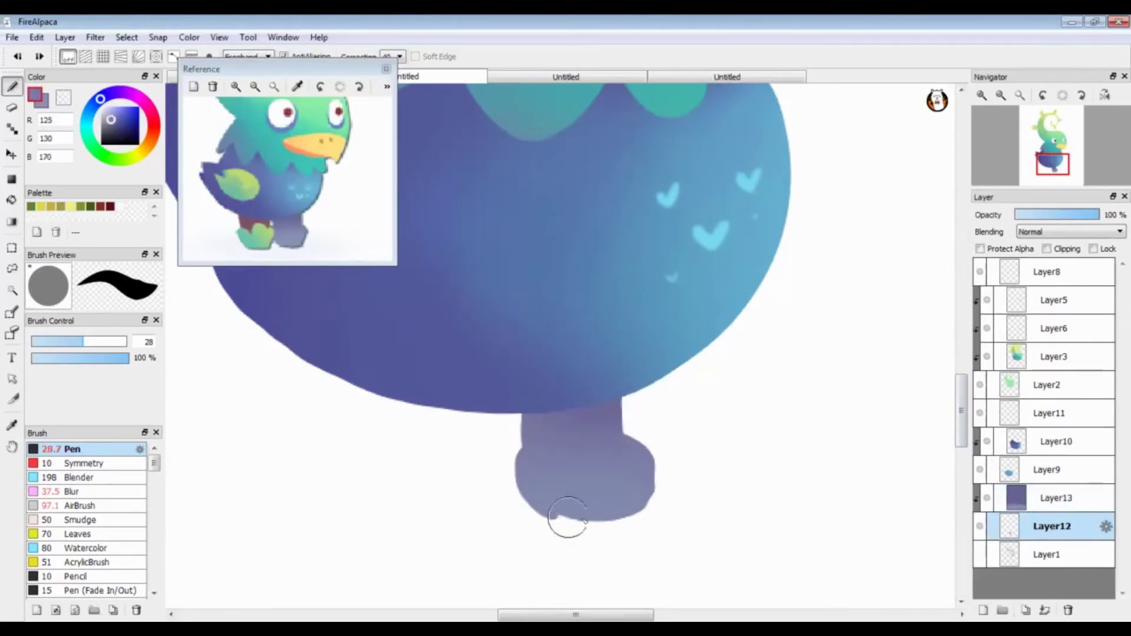
scroll(559, 530, "up", 2)
mouse_move(457, 201)
left_mouse_down()
mouse_move(626, 167)
mouse_move(404, 361)
mouse_move(833, 442)
mouse_move(720, 152)
mouse_move(462, 177)
mouse_move(797, 361)
mouse_move(657, 472)
mouse_move(736, 460)
left_mouse_up()
Step: Trim the front curve of the foot with the transparent colour and cut away the rear half of the leg on Layer12
left_click(1019, 95)
key("x")
scroll(574, 509, "up", 5)
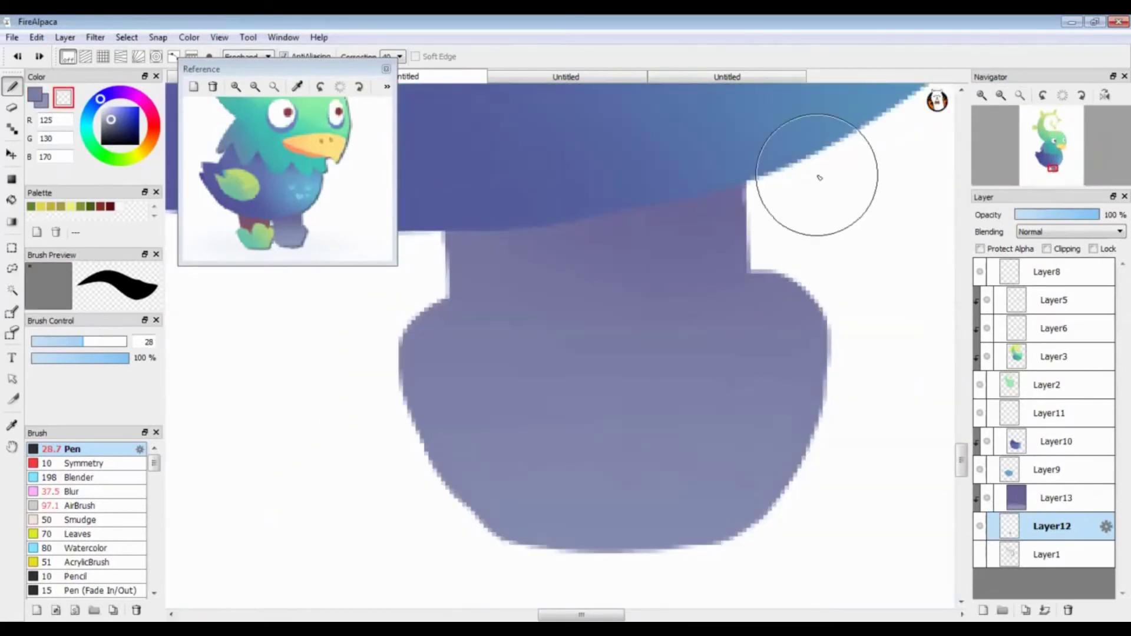
mouse_move(819, 176)
left_mouse_down()
mouse_move(763, 245)
mouse_move(828, 368)
mouse_move(730, 524)
left_mouse_up()
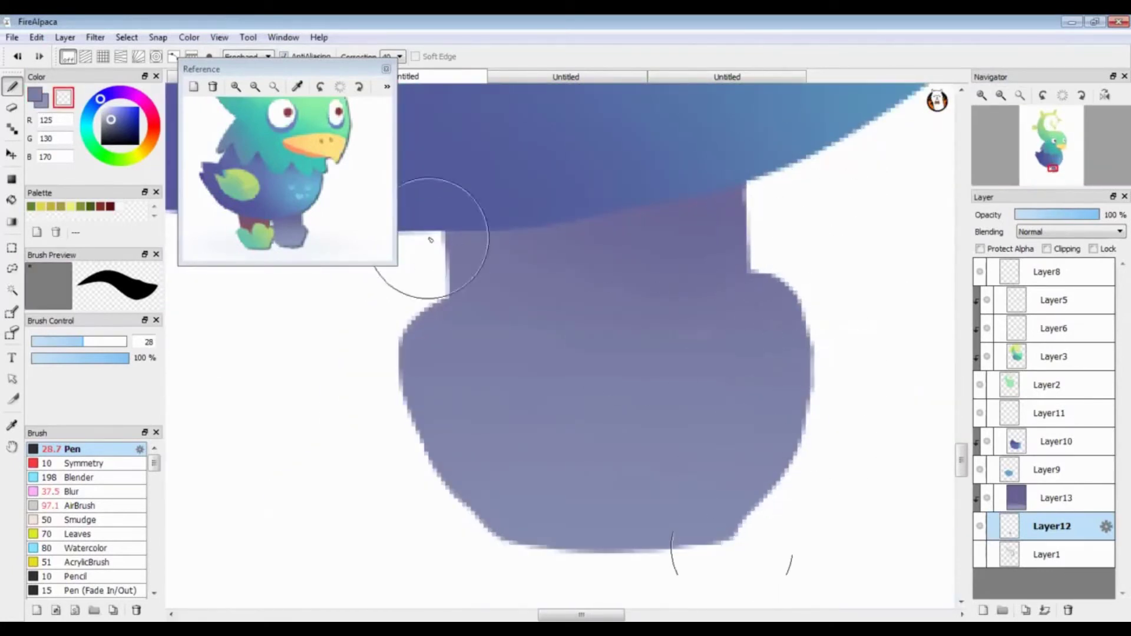
mouse_move(429, 240)
left_mouse_down()
mouse_move(409, 434)
mouse_move(501, 542)
left_mouse_up()
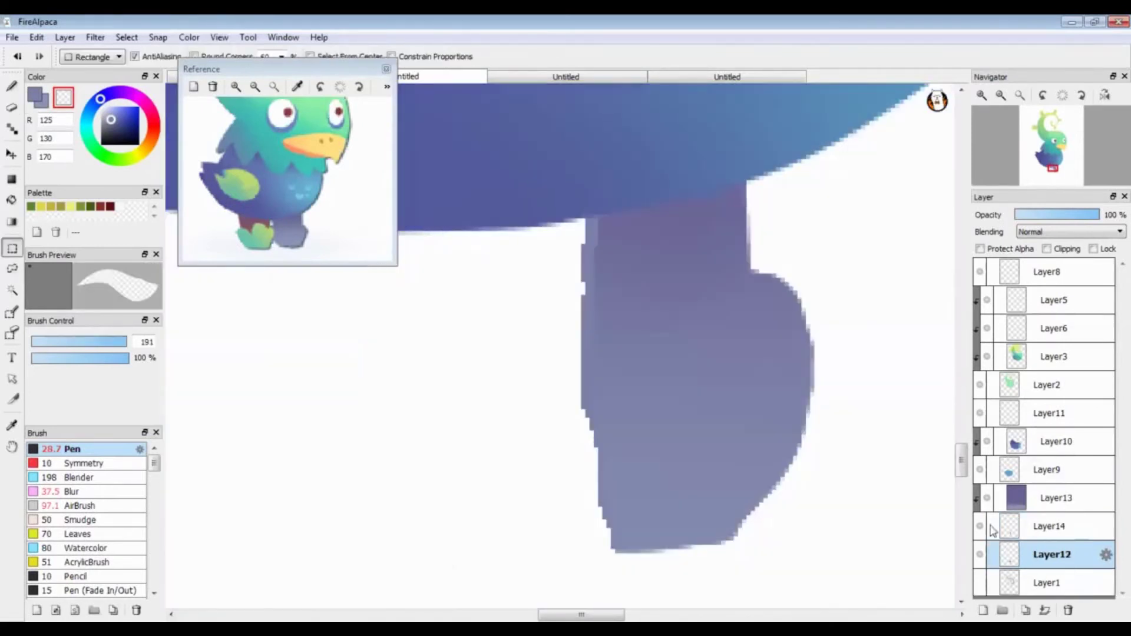
Step: Mirror the copied front half of the leg to form the rear half, and merge it down into Layer12
key("ctrl+t")
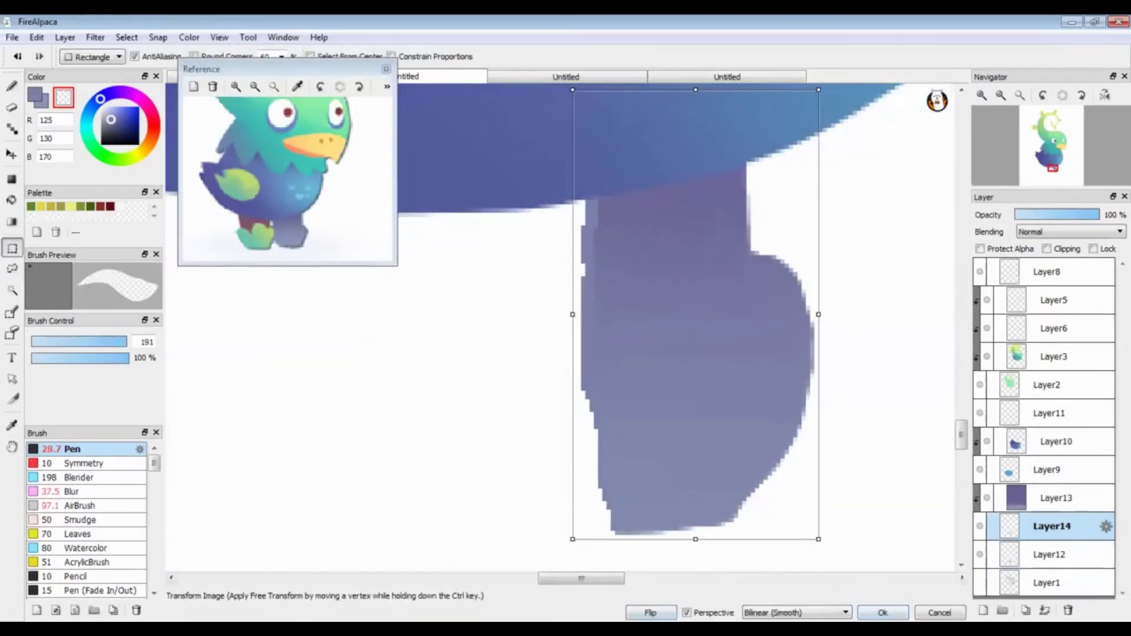
key("Return")
key("ctrl+e")
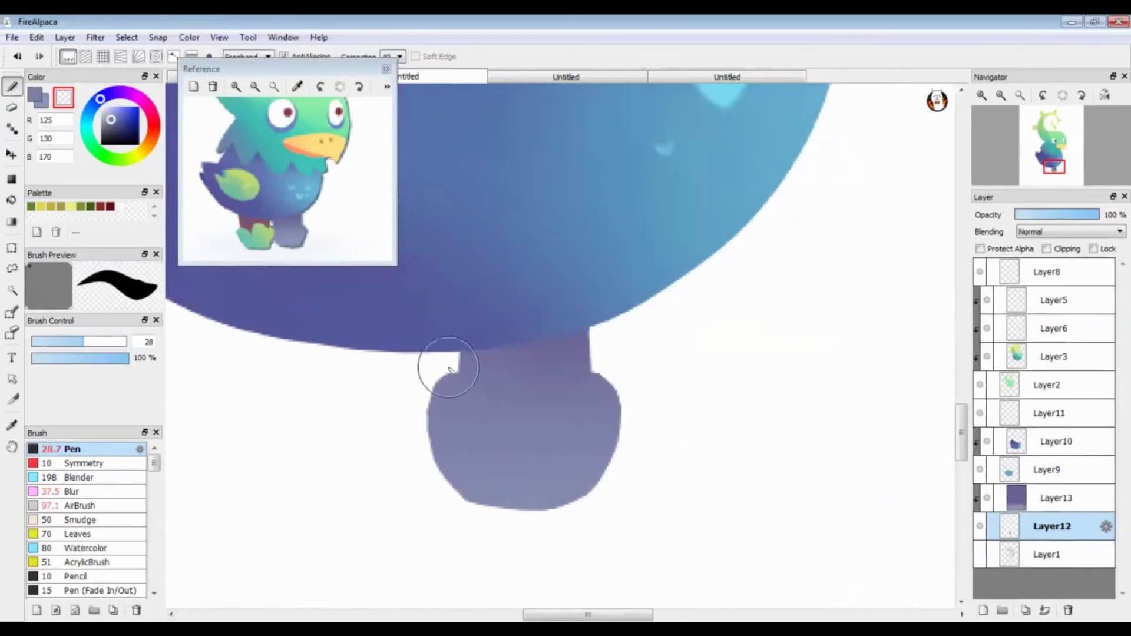
Step: Shift the leg slightly toward the front of the body with a transform, and trim the underside of the foot flat
scroll(448, 369, "down", 5)
key("ctrl+t")
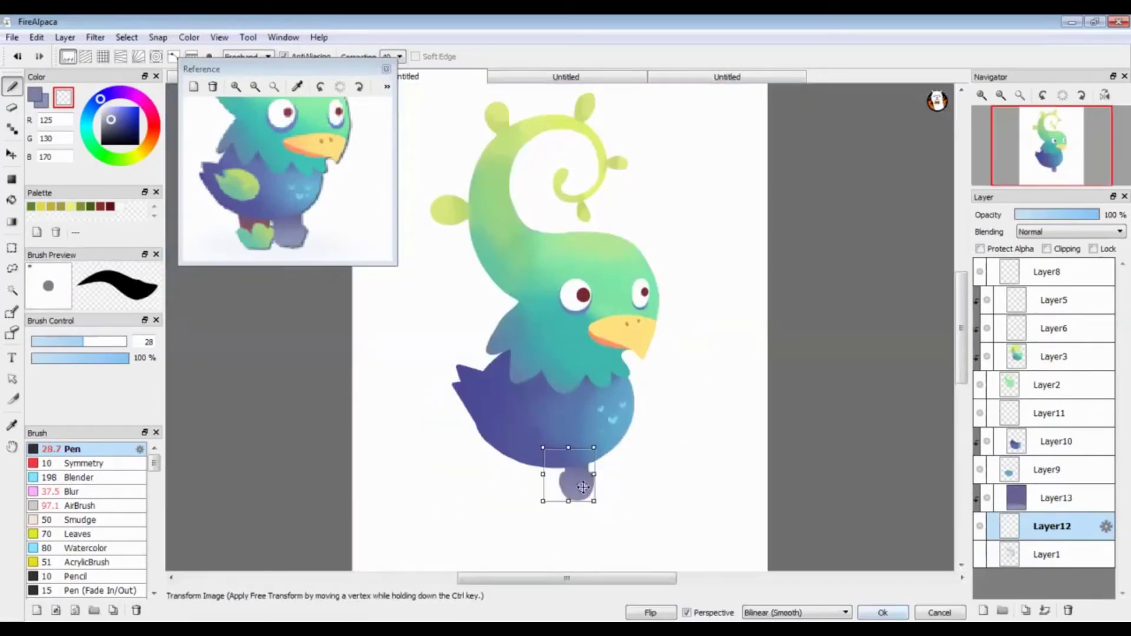
left_click_drag(581, 515, 589, 526)
key("Return")
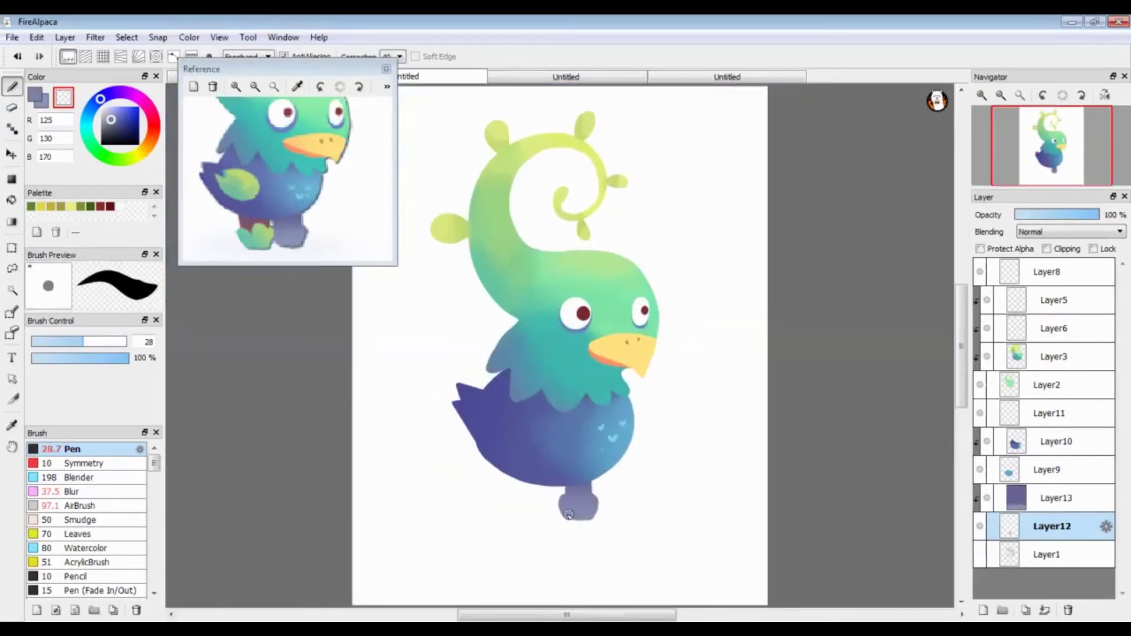
scroll(613, 424, "up", 5)
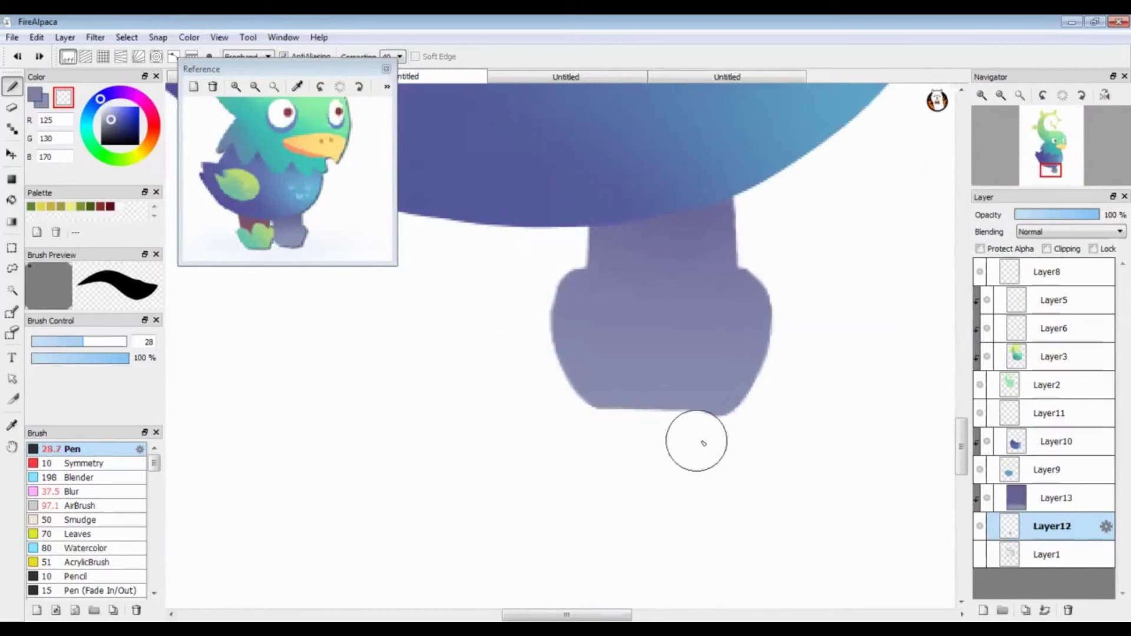
key("ctrl+0")
Step: Transform the gradient shading on Layer13, moving it lower and compressing it vertically over the leg and foot
left_click(1052, 501)
key("ctrl+t")
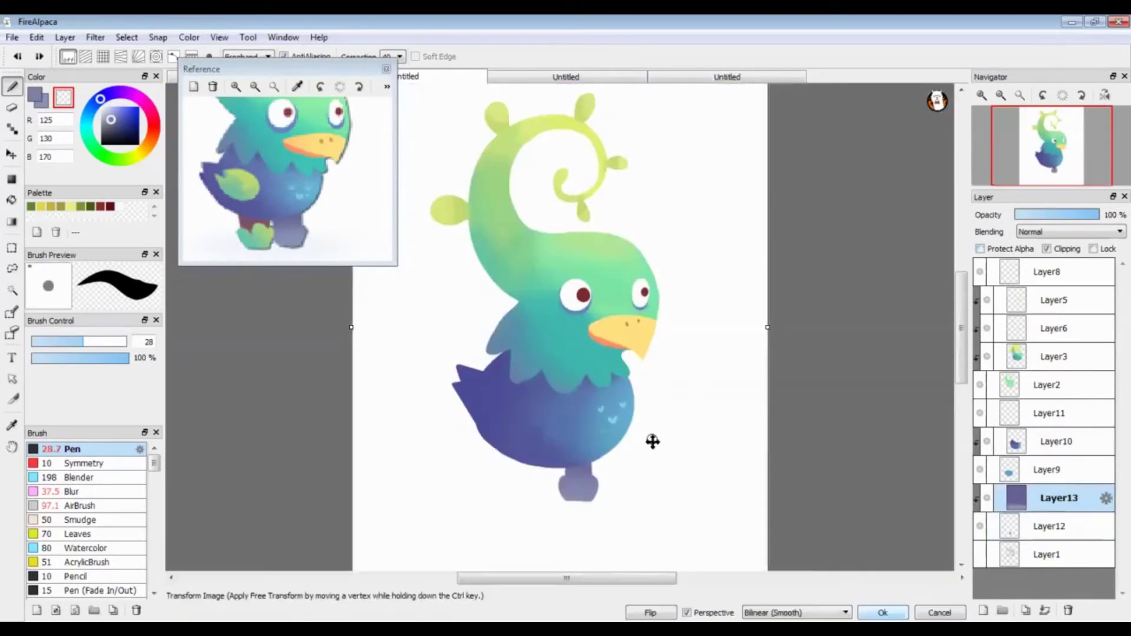
left_click_drag(606, 447, 606, 518)
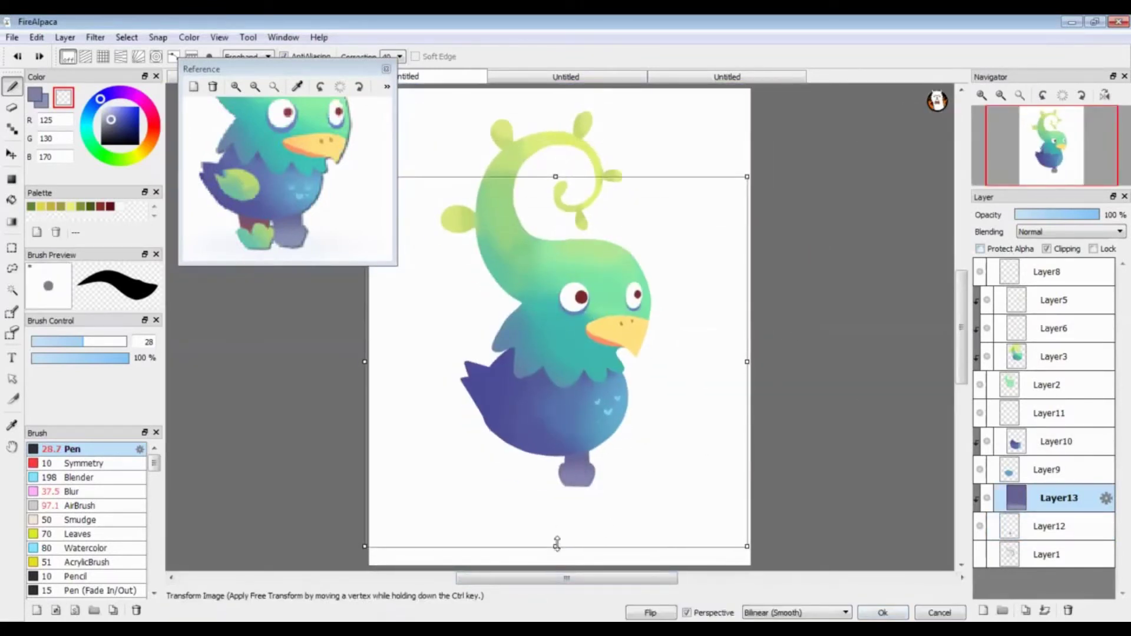
key("Return")
Step: Refine the foot's outline on Layer12 with a 6.3 px transparent pen, straightening its lower sides, sole and the notches beside the ankle
key("ctrl+plus")
key("ctrl+plus")
key("ctrl+plus")
left_click(1053, 166)
left_click(36, 342)
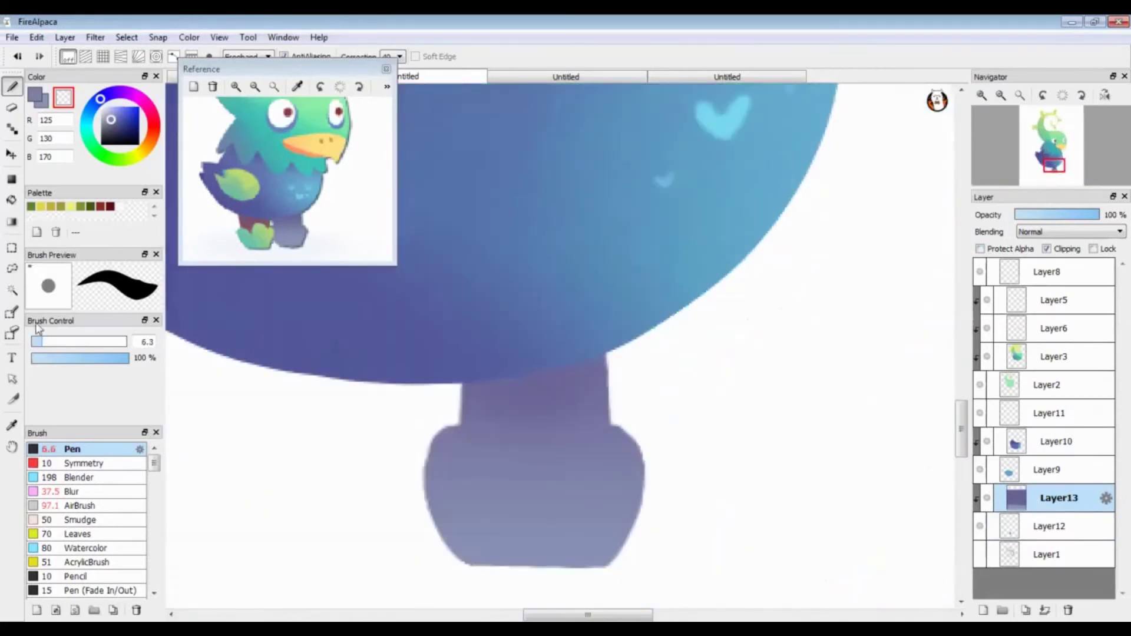
key("ctrl+z")
key("ctrl+z")
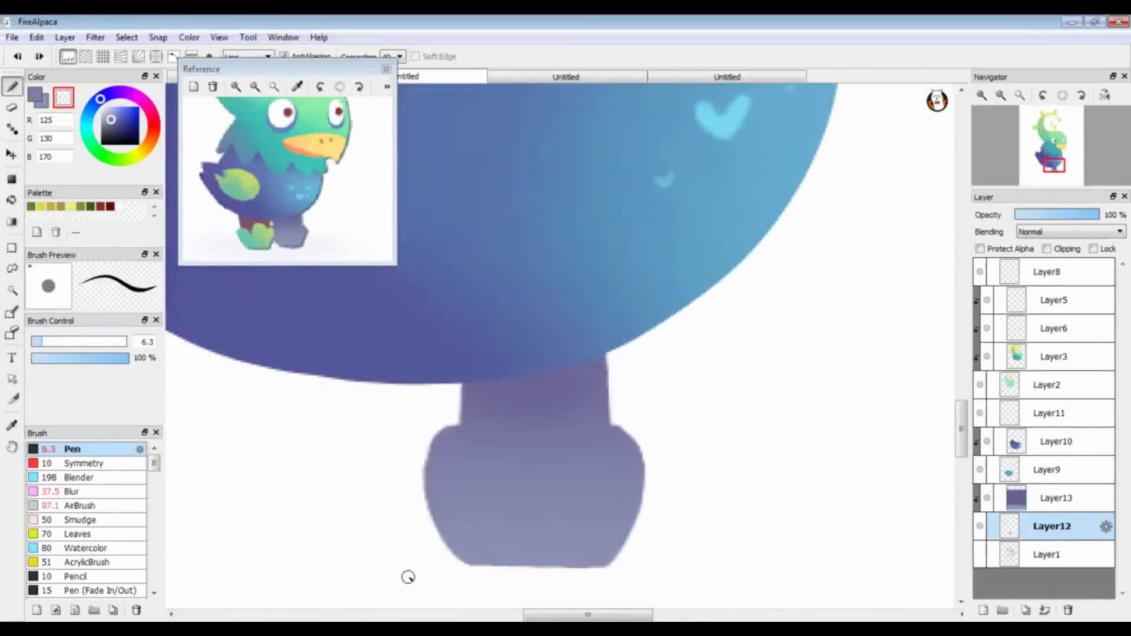
key("ctrl+z")
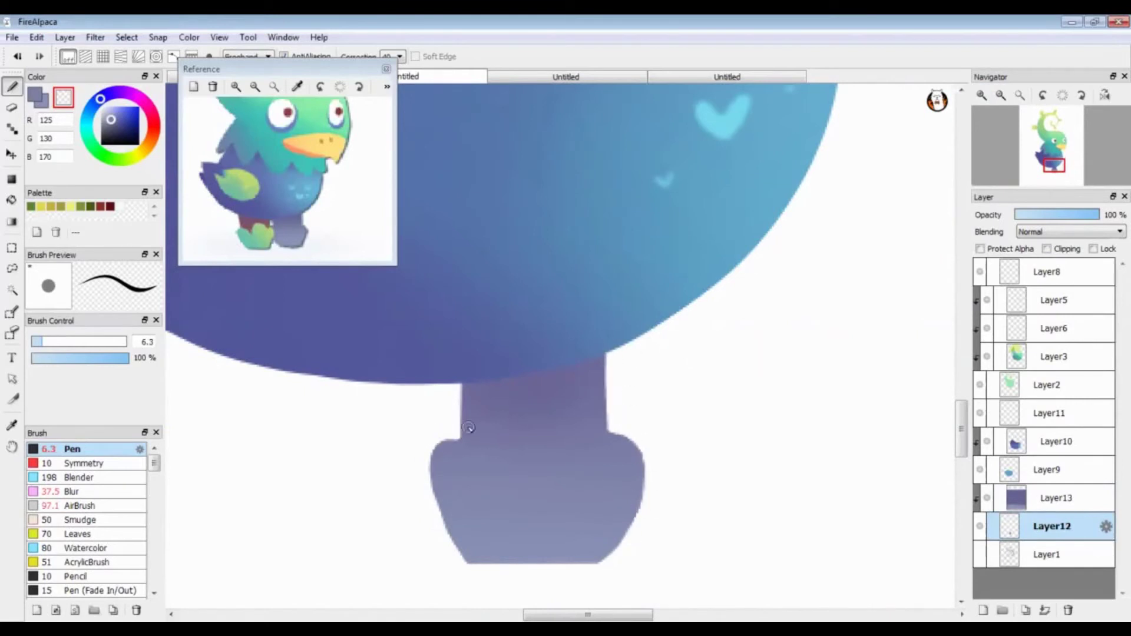
key("ctrl+z")
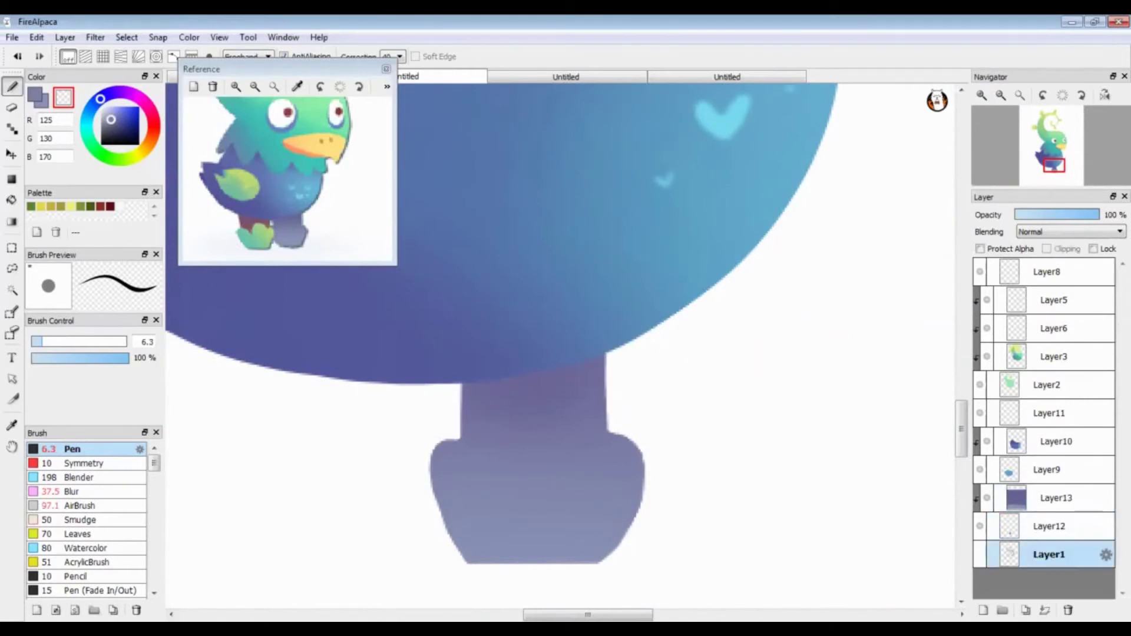
Step: Paint the rear leg in muted red (137, 84, 100) sampled from the reference, on a new layer placed above Layer13
left_click(983, 610)
scroll(259, 229, "up", 5)
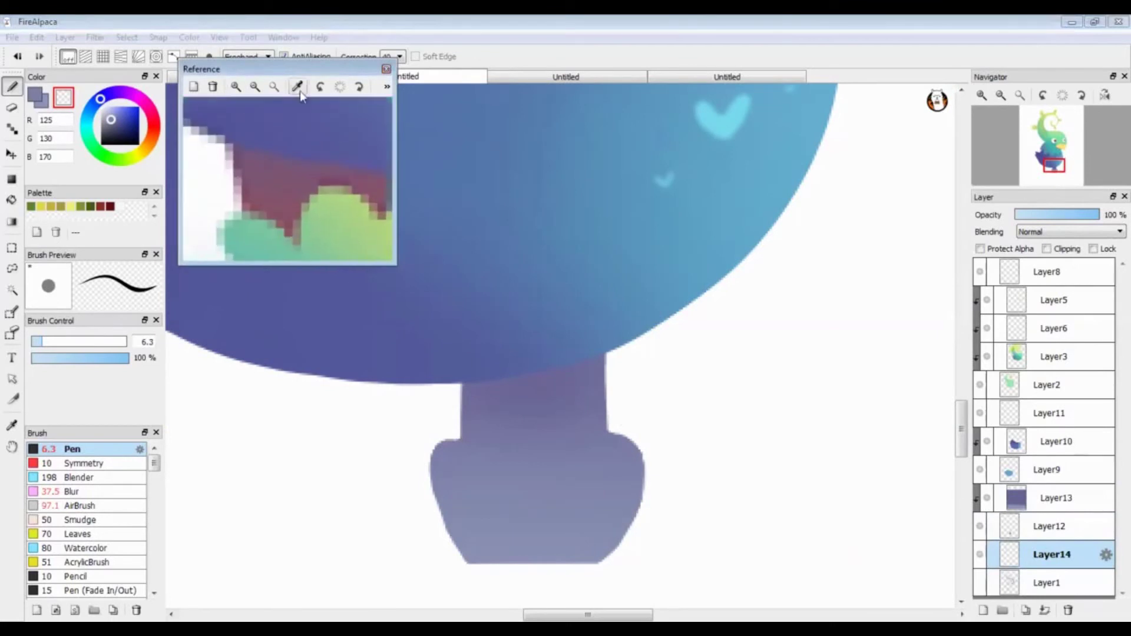
left_click(284, 203)
left_click(50, 343)
left_click(250, 89)
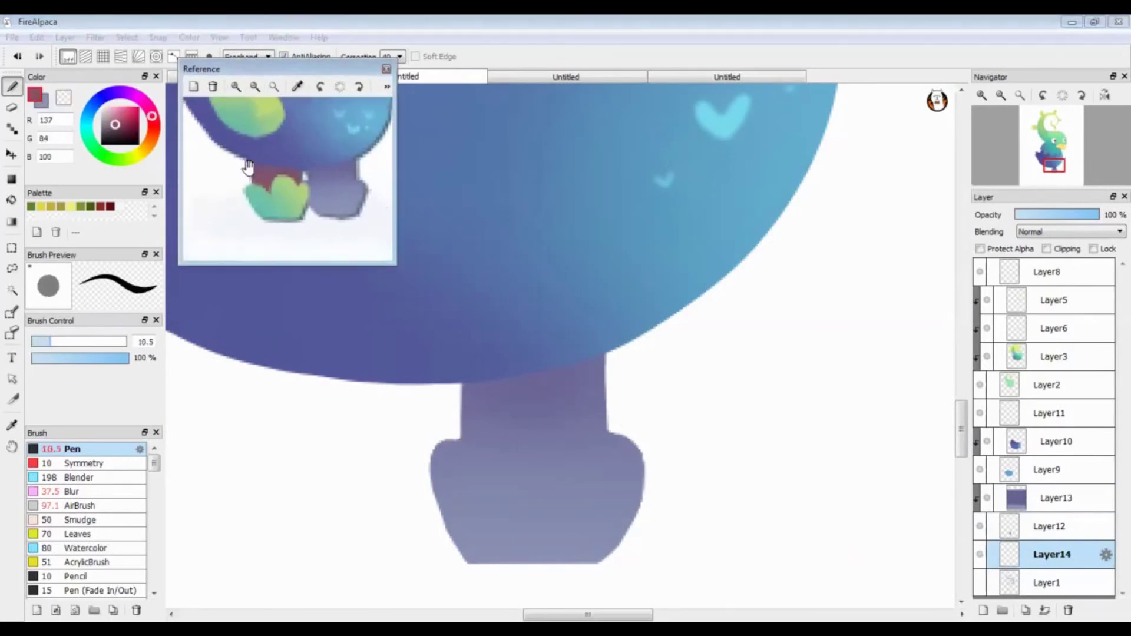
left_click(250, 88)
left_click_drag(1052, 554, 1031, 484)
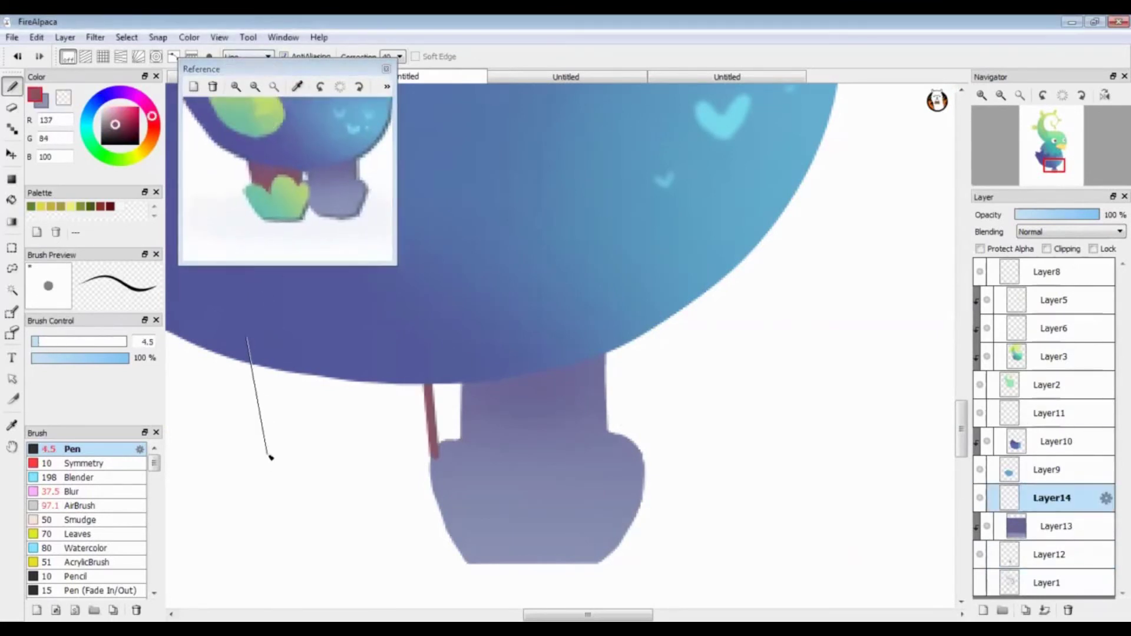
left_click_drag(271, 457, 274, 495)
mouse_move(273, 494)
left_mouse_down()
mouse_move(438, 496)
mouse_move(435, 456)
left_mouse_up()
mouse_move(283, 480)
left_mouse_down()
mouse_move(423, 472)
mouse_move(418, 447)
mouse_move(309, 404)
mouse_move(283, 476)
mouse_move(283, 451)
left_mouse_up()
Step: Add a layer clipped to the rear leg and airbrush purplish shading sampled from the reference onto its upper part
left_click(247, 153)
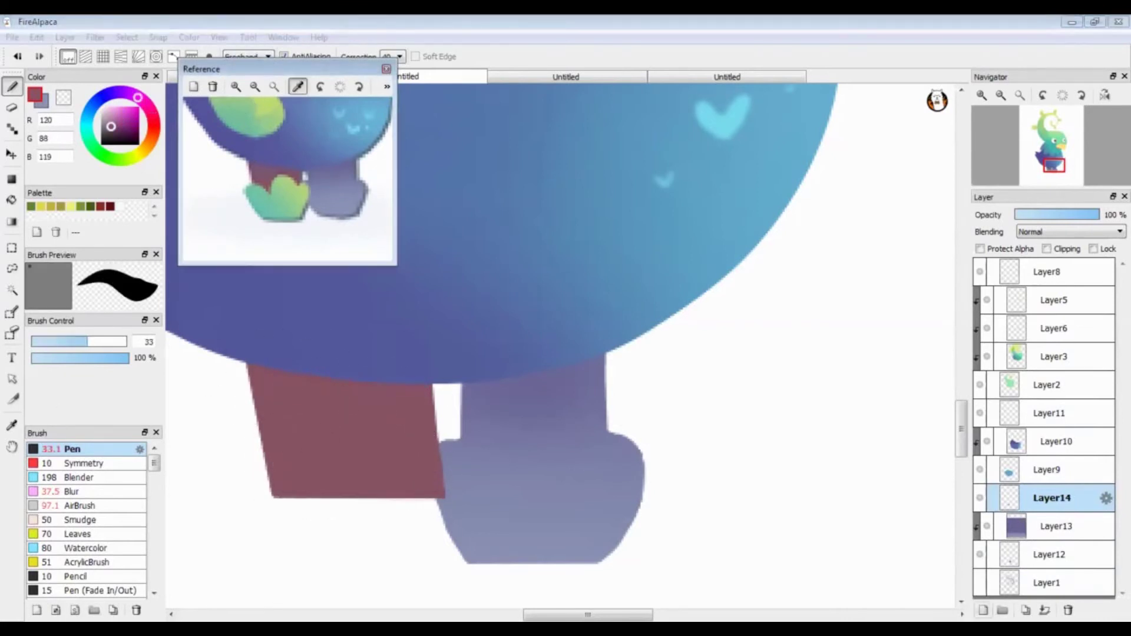
left_click(83, 505)
left_click(983, 611)
left_click(1046, 249)
mouse_move(219, 303)
left_mouse_down()
mouse_move(265, 366)
mouse_move(273, 452)
left_mouse_up()
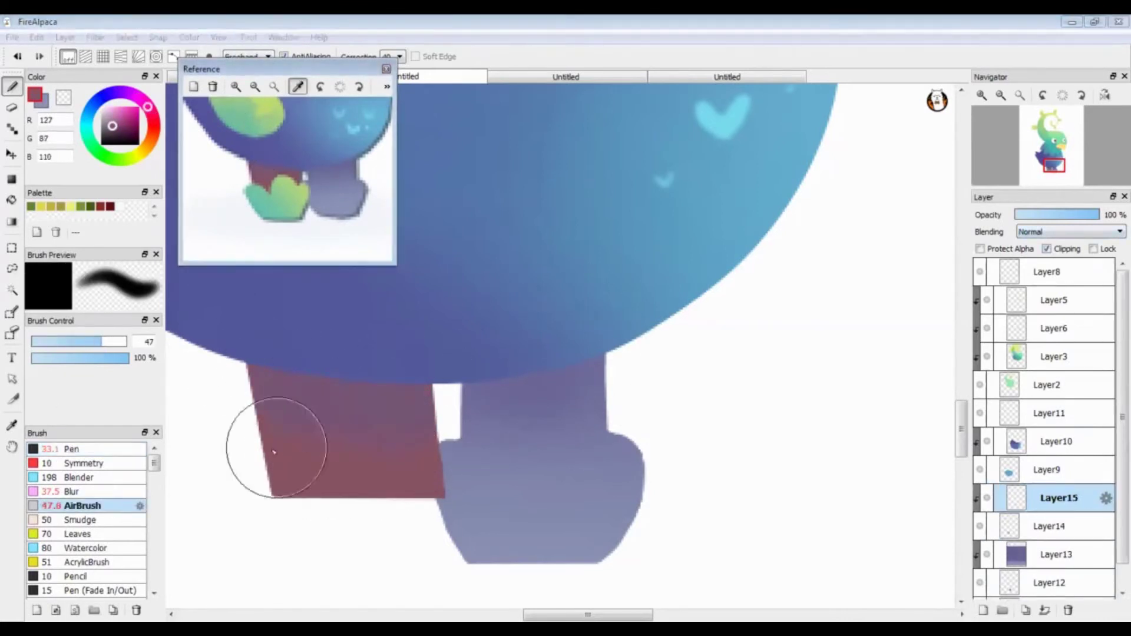
left_click(273, 164)
scroll(235, 177, "up", 5)
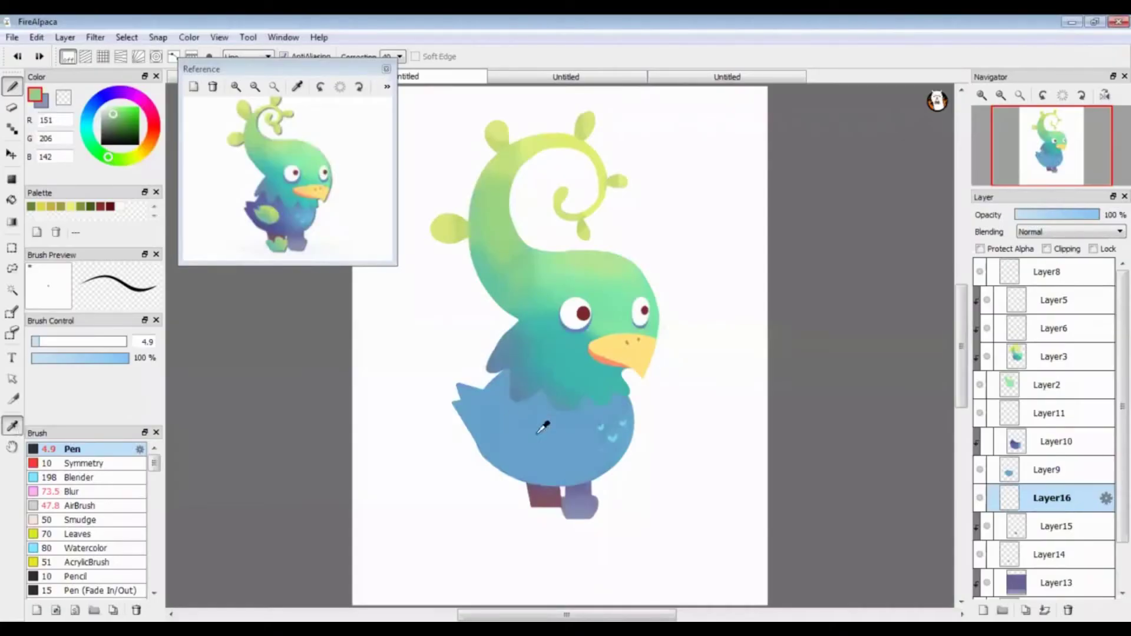
Step: Touch up the body's edge between the tail and neck feathers on Layer9, using the body's blue and the transparent colour
left_click(607, 424, "alt")
scroll(471, 372, "up", 5)
left_click(463, 411, "ctrl")
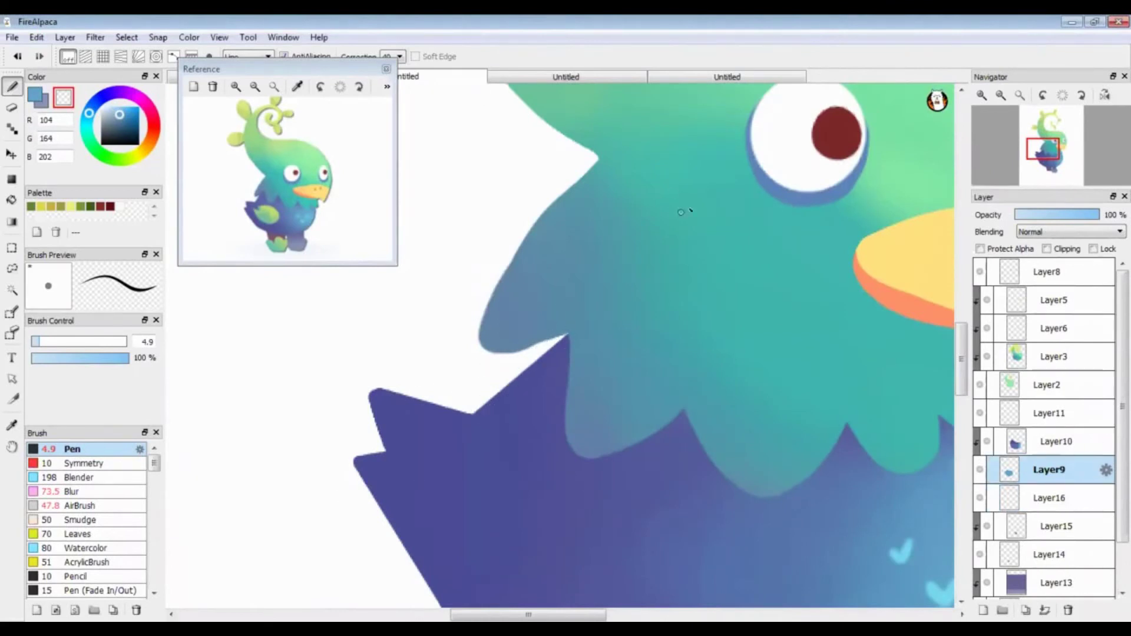
left_click(1019, 93)
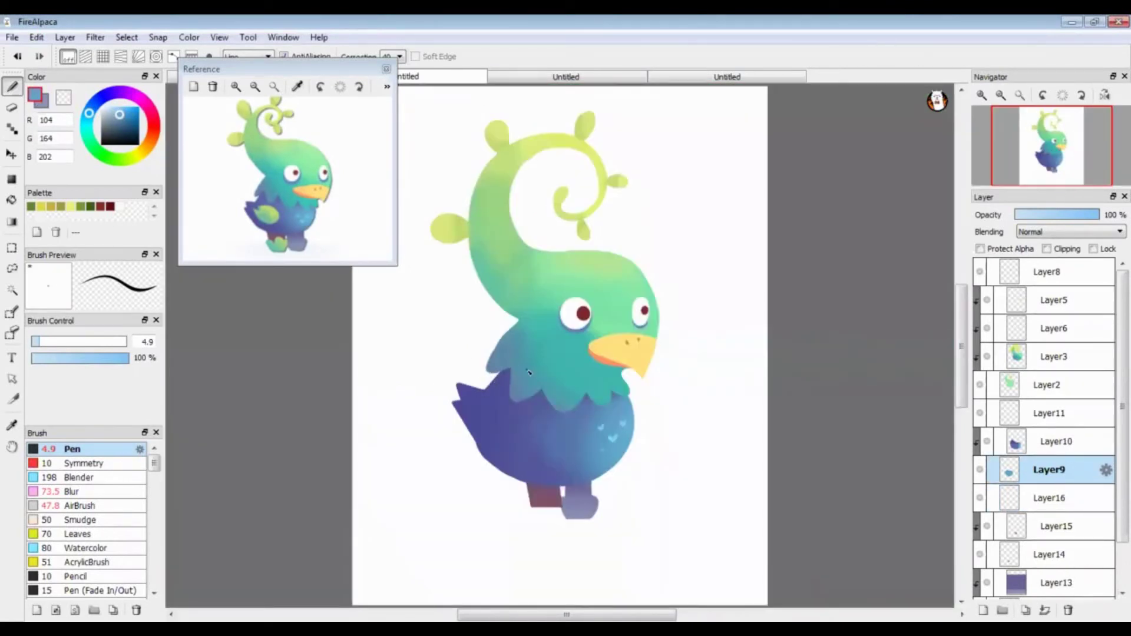
Step: Soften the body shading on Layer10 and the head shading on Layer3 with a 73 px Blur brush
left_click(90, 493)
left_click(540, 364, "ctrl")
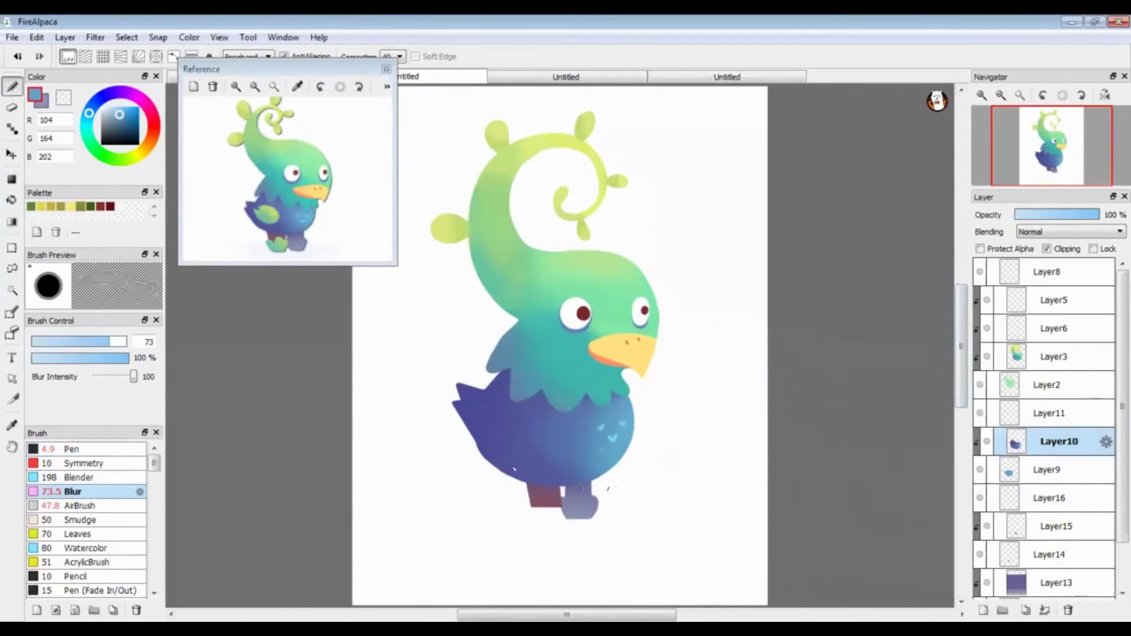
left_click(1035, 353)
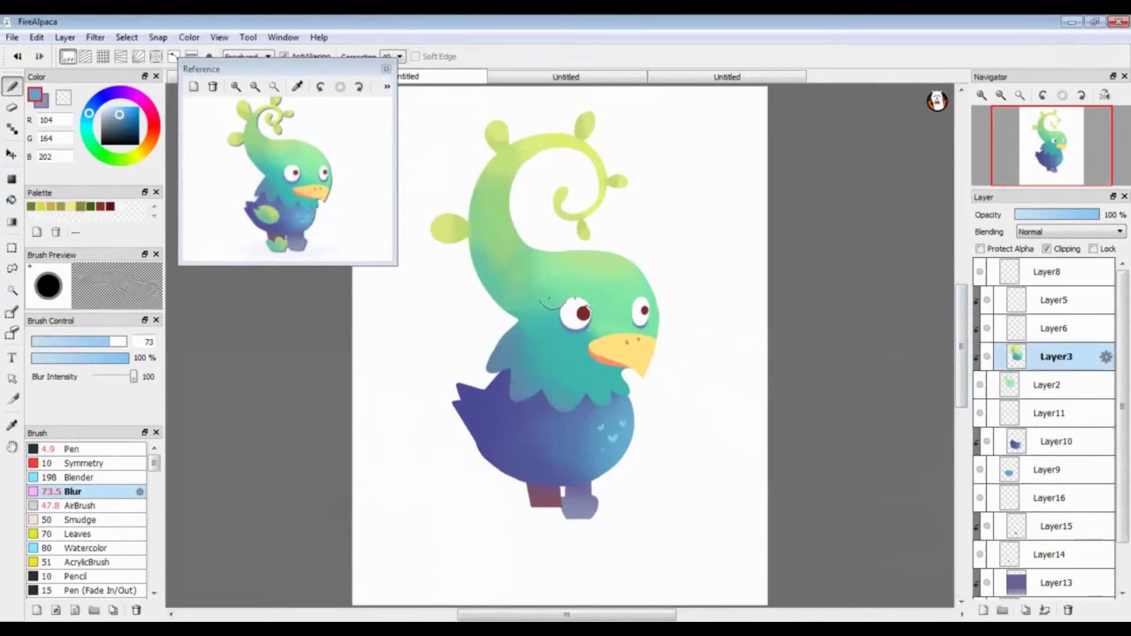
Step: Outline and fill a leaf-shaped foot below the red leg on Layer16 in green (139, 202, 149) sampled from the reference
left_click(236, 87)
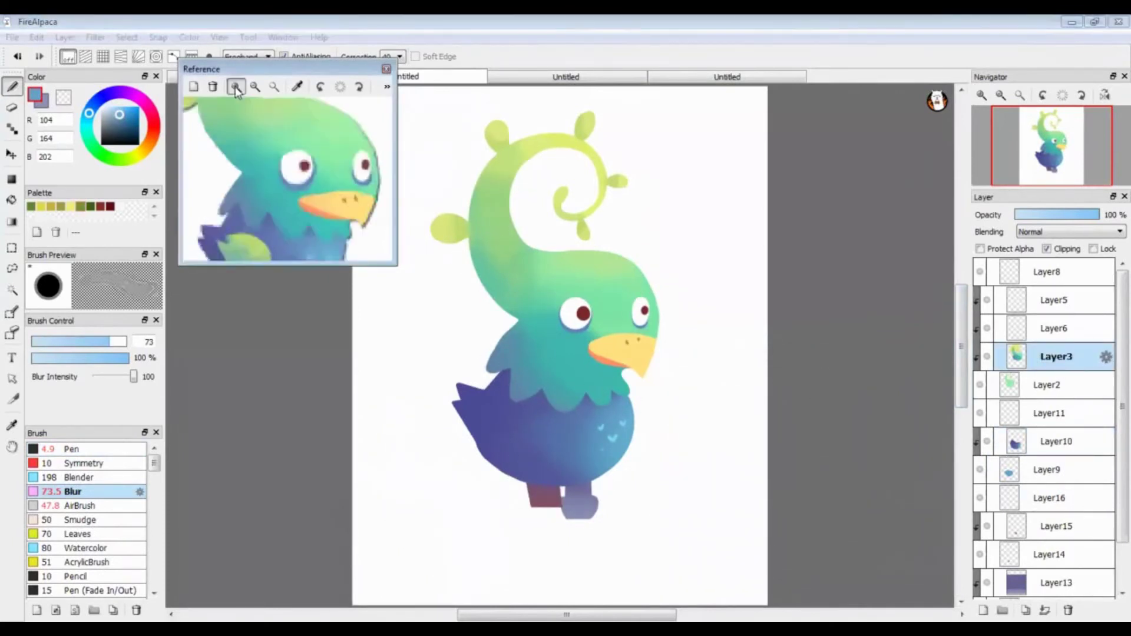
left_click(235, 87)
left_click(298, 87)
left_click(259, 201)
left_click(70, 449)
left_click(1051, 498)
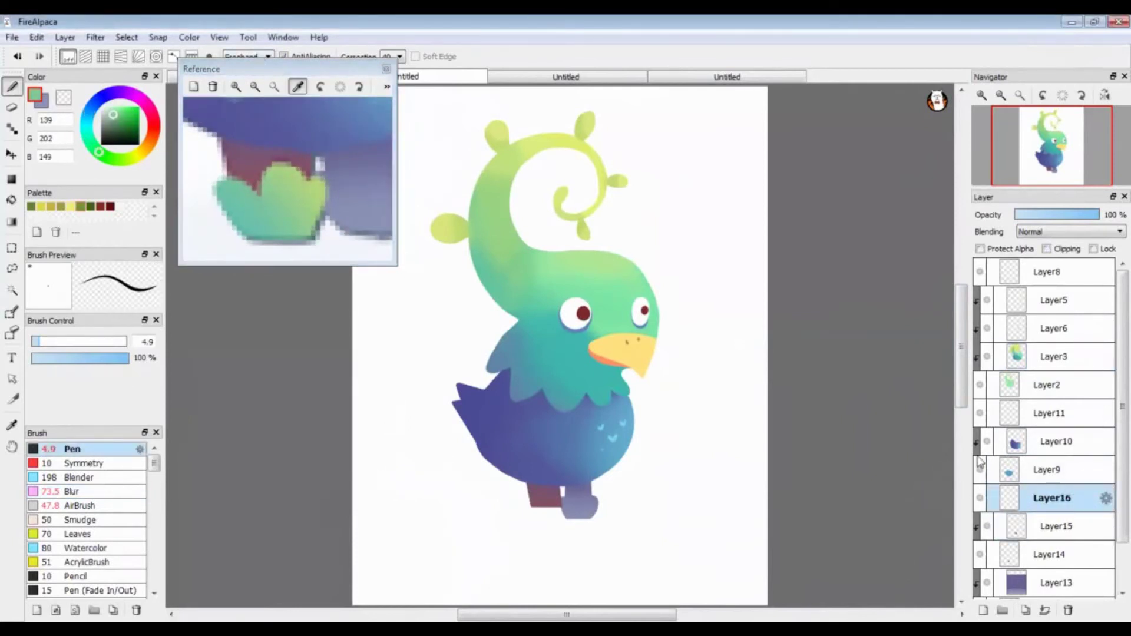
scroll(494, 421, "up", 4)
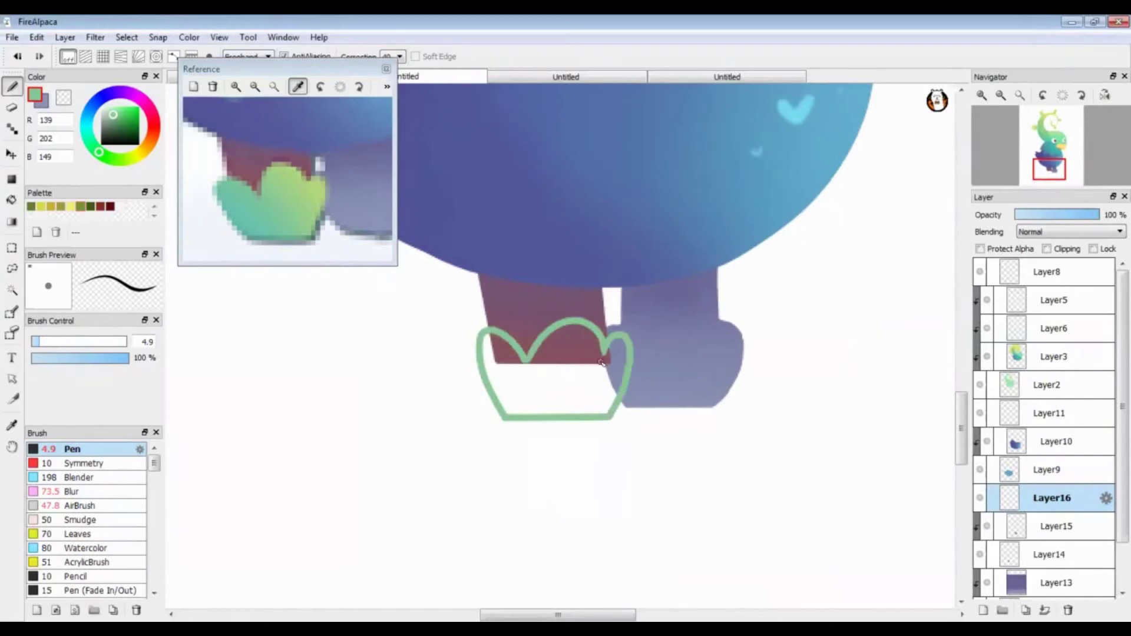
key("bracketright")
mouse_move(501, 353)
left_mouse_down()
mouse_move(595, 355)
mouse_move(607, 400)
mouse_move(503, 405)
mouse_move(580, 393)
left_mouse_up()
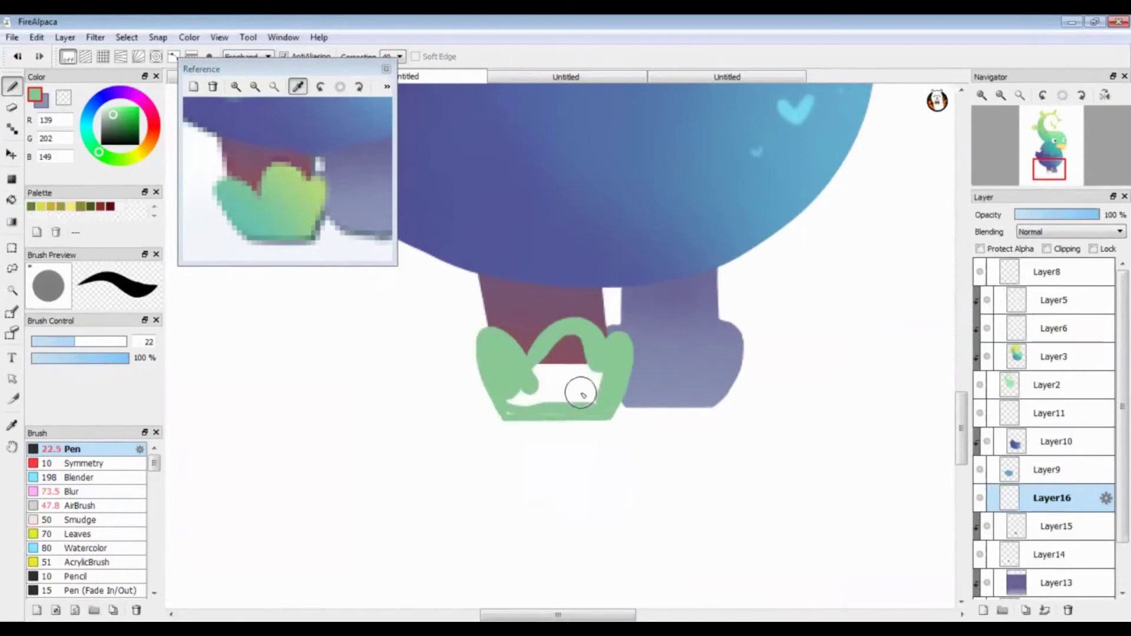
mouse_move(511, 414)
left_mouse_down()
mouse_move(547, 368)
mouse_move(599, 402)
left_mouse_up()
Step: Airbrush greyish purple tones sampled from the artwork and reference onto the front leg's shading on Layer13, and blend them with Blur
left_click(683, 330, "alt")
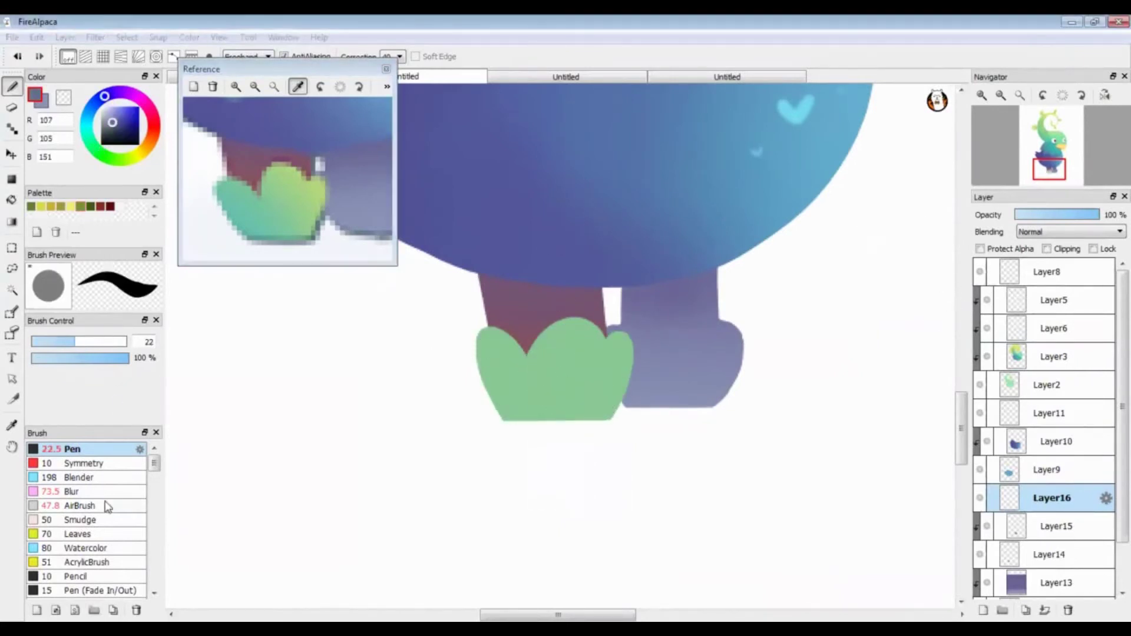
left_click(103, 505)
left_click(739, 327, "ctrl")
left_click(380, 220)
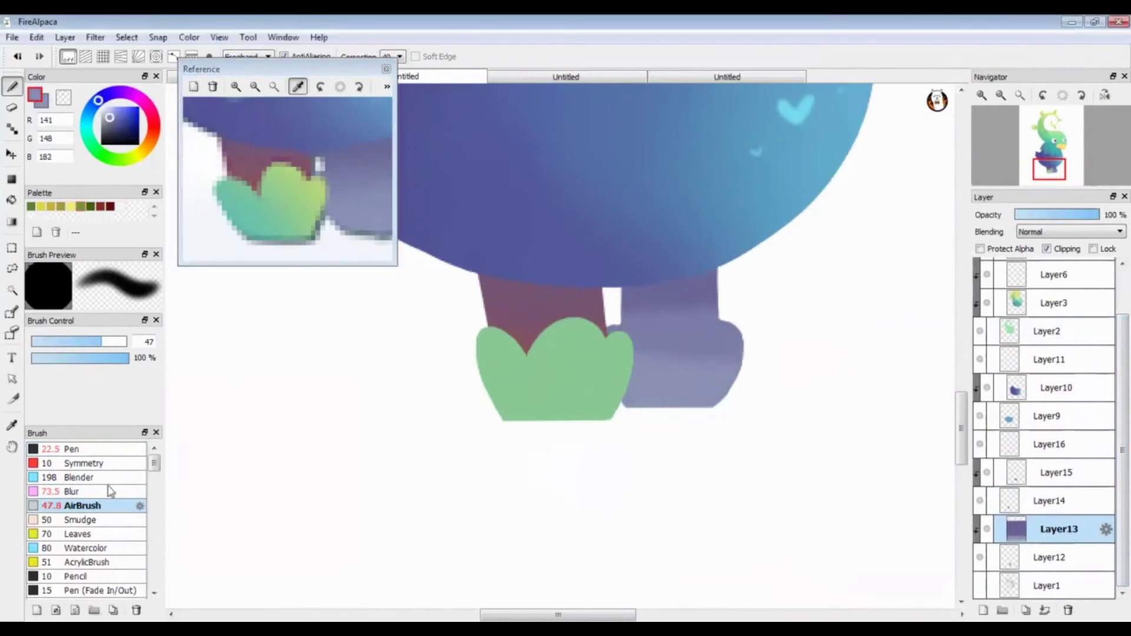
left_click(72, 491)
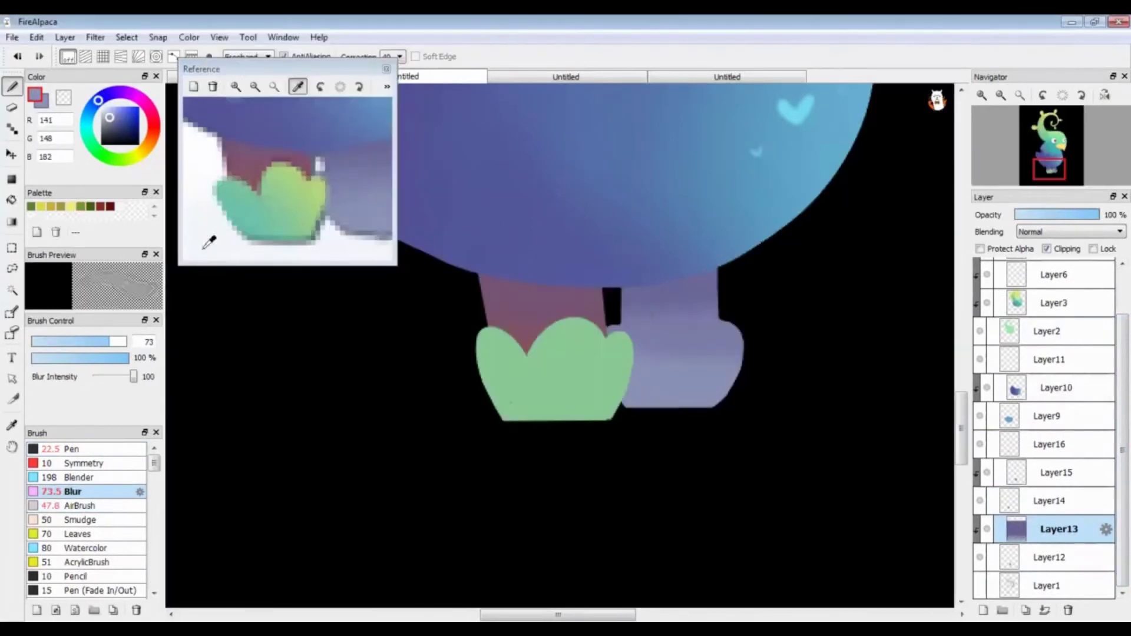
Step: Add a layer clipped to the leaf-shaped foot on Layer16 and airbrush its rear side teal
left_click(70, 449)
left_click(1052, 444)
left_click(982, 610)
left_click(1046, 249)
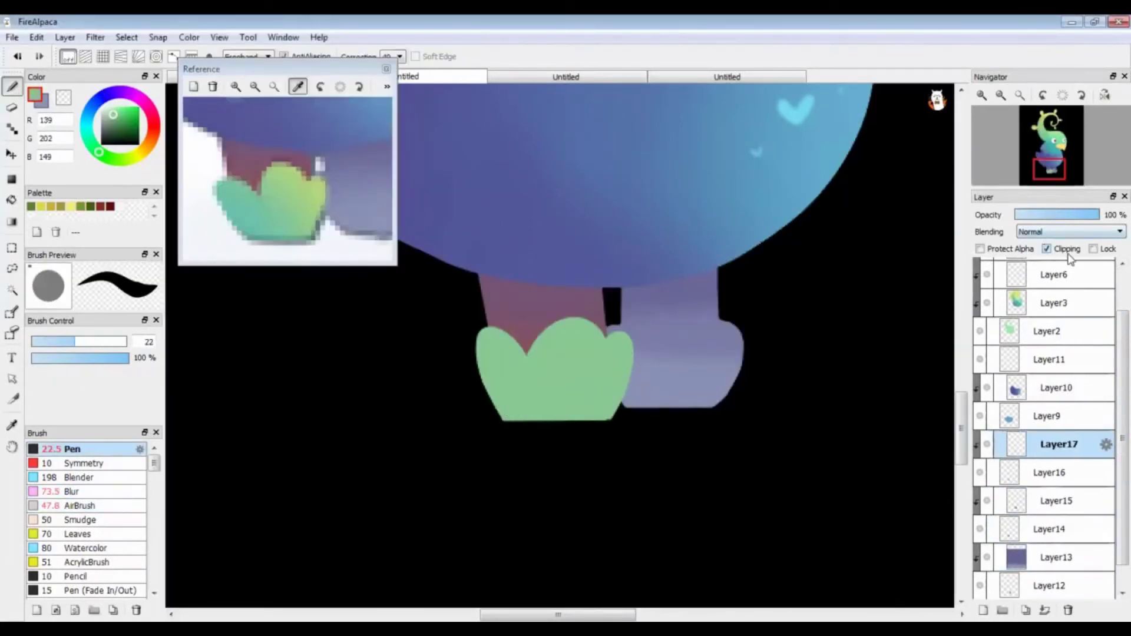
left_click(80, 506)
left_click_drag(489, 353, 519, 413)
Step: Blend sampled greens across the leaf-shaped foot with a 40 px AirBrush, adding yellow-green (163, 210, 134) on its front side
left_click(353, 188)
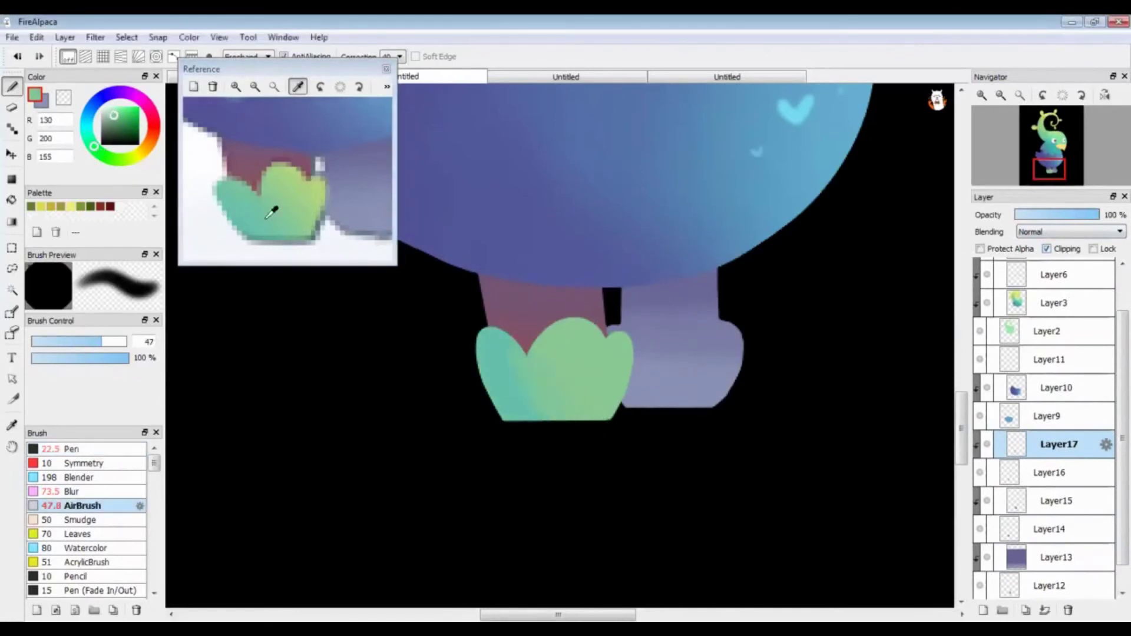
left_click(271, 198)
left_click_drag(100, 349, 94, 349)
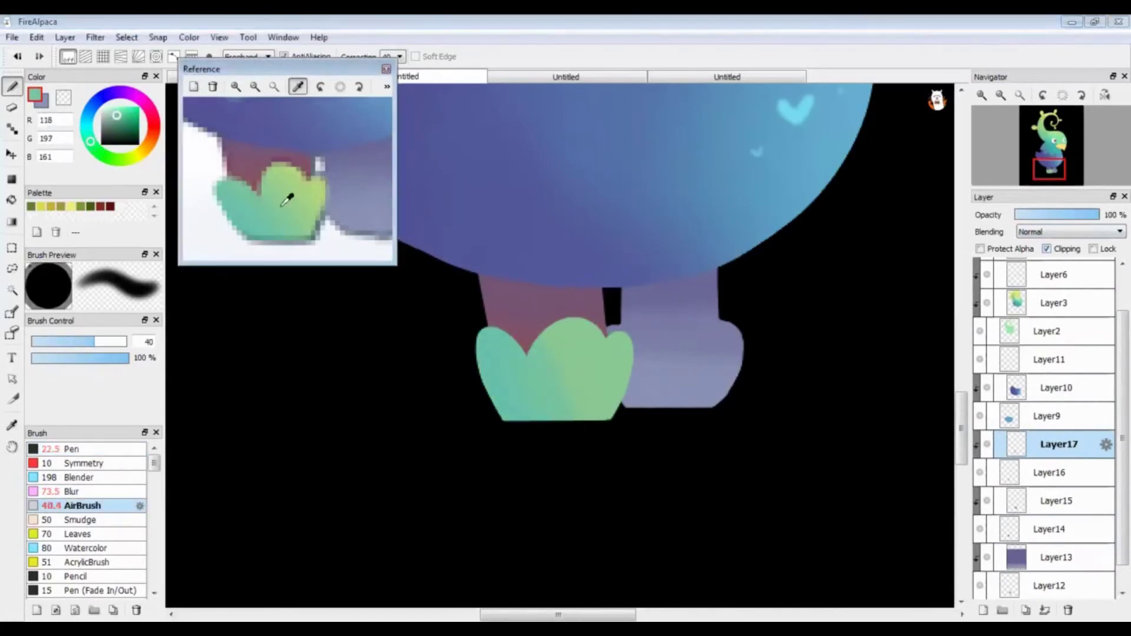
left_click(295, 191)
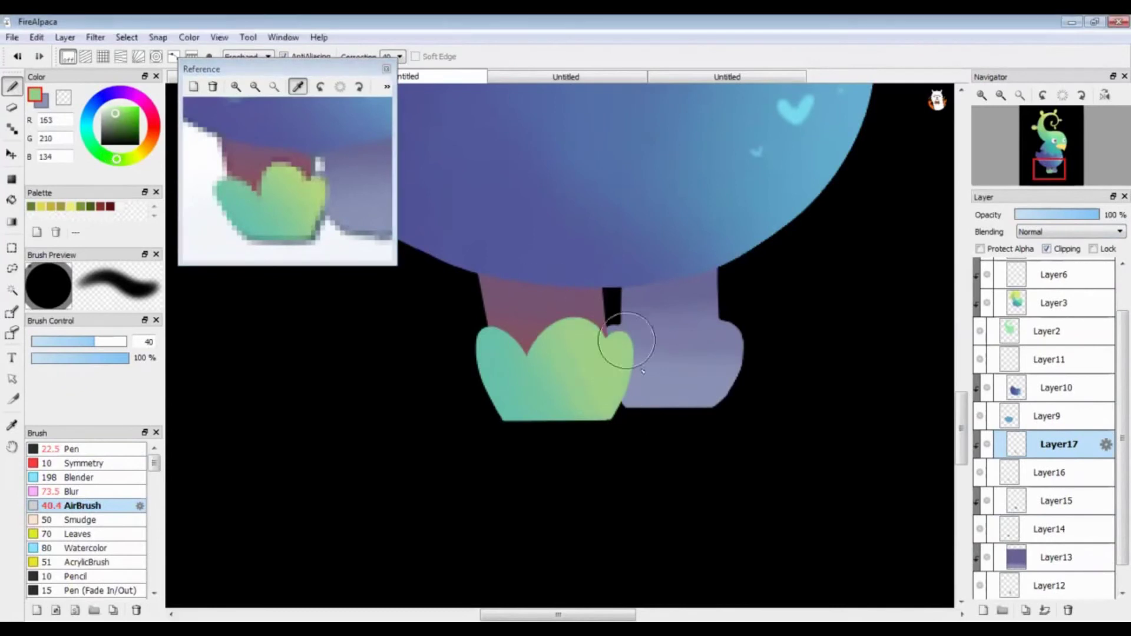
Step: Airbrush the leaf-shaped foot with sampled teal (117, 197, 162) and yellow-green (181, 215, 124), and blend it with Blur
left_click(252, 207)
left_click_drag(472, 384, 501, 406)
left_click(281, 202)
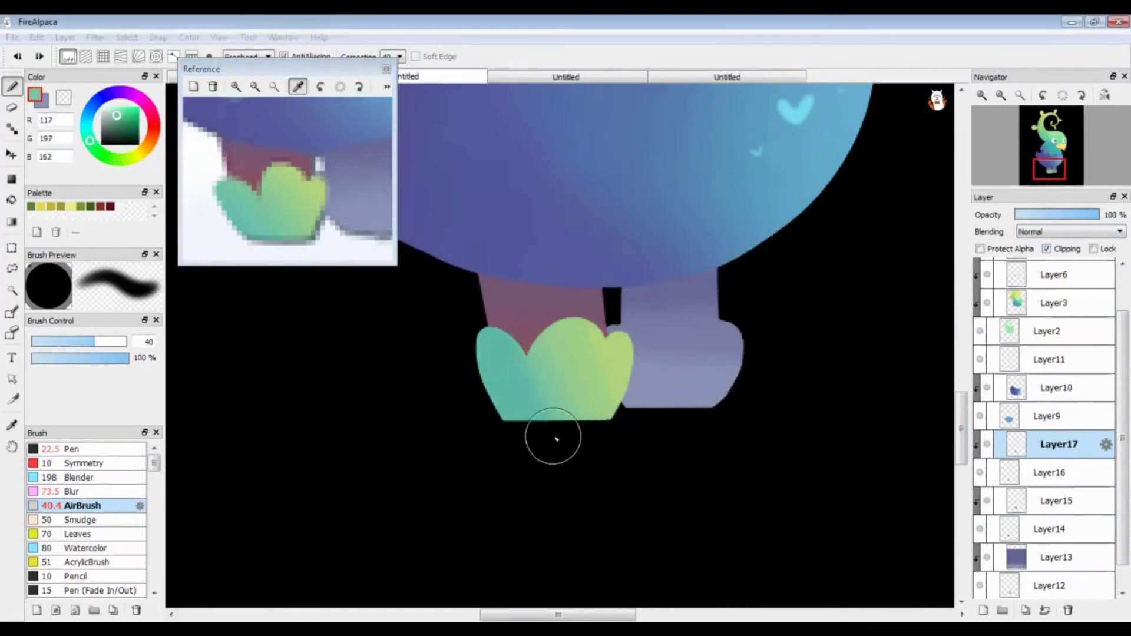
left_click_drag(518, 336, 560, 361)
left_click(298, 184)
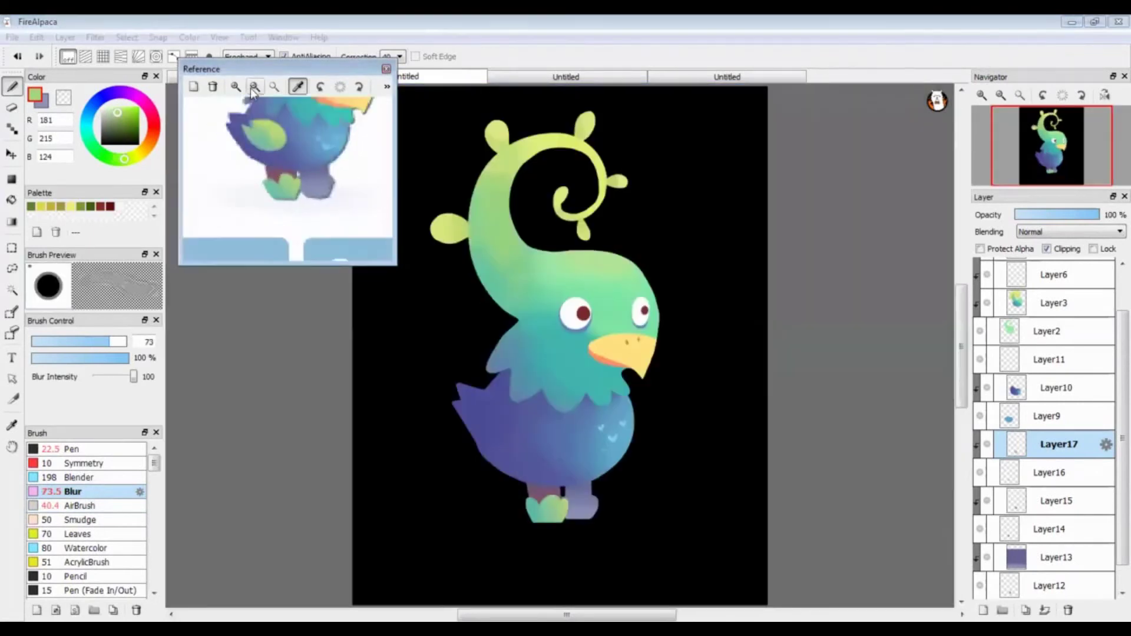
scroll(288, 147, "down", 3)
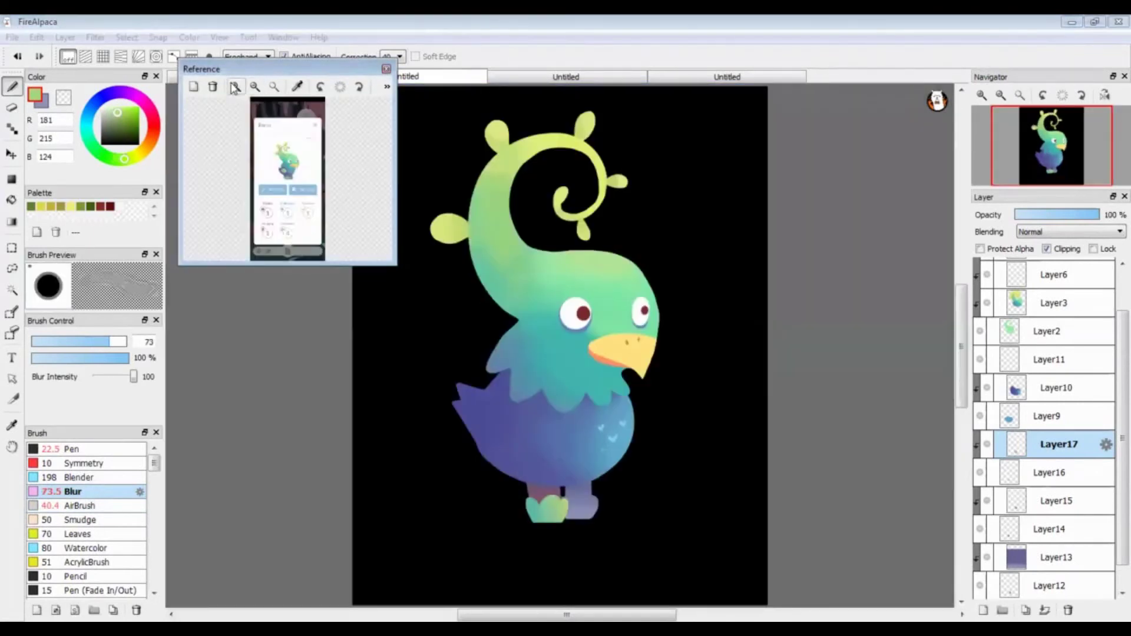
Step: Add a new layer above Layer11 and sample green (167, 209, 129) from the reference's wing
left_click(983, 611)
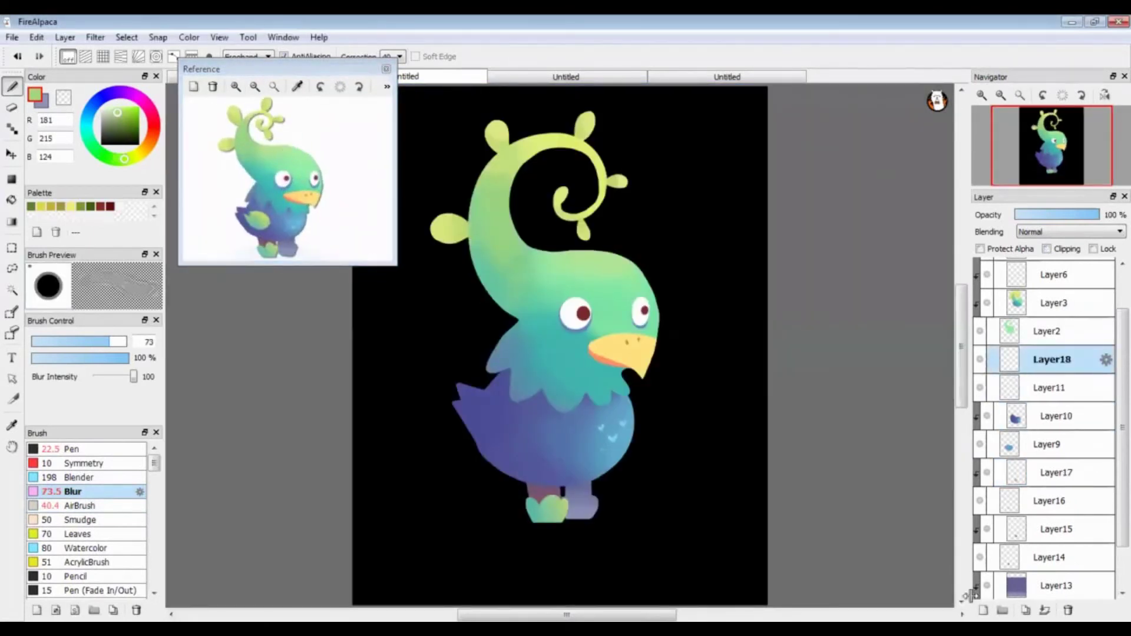
left_click(236, 87)
left_click(297, 87)
left_click(310, 202)
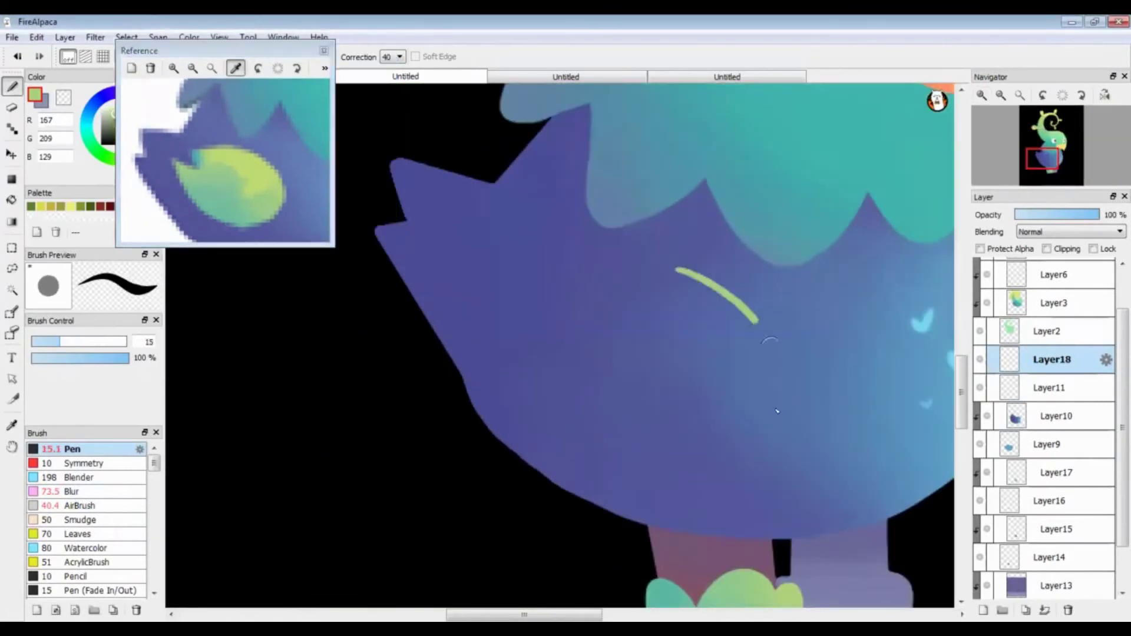
Step: Try a freehand 15 px Pen outline of the wing on Layer18 and reshape it with Transform
left_click_drag(565, 252, 598, 303)
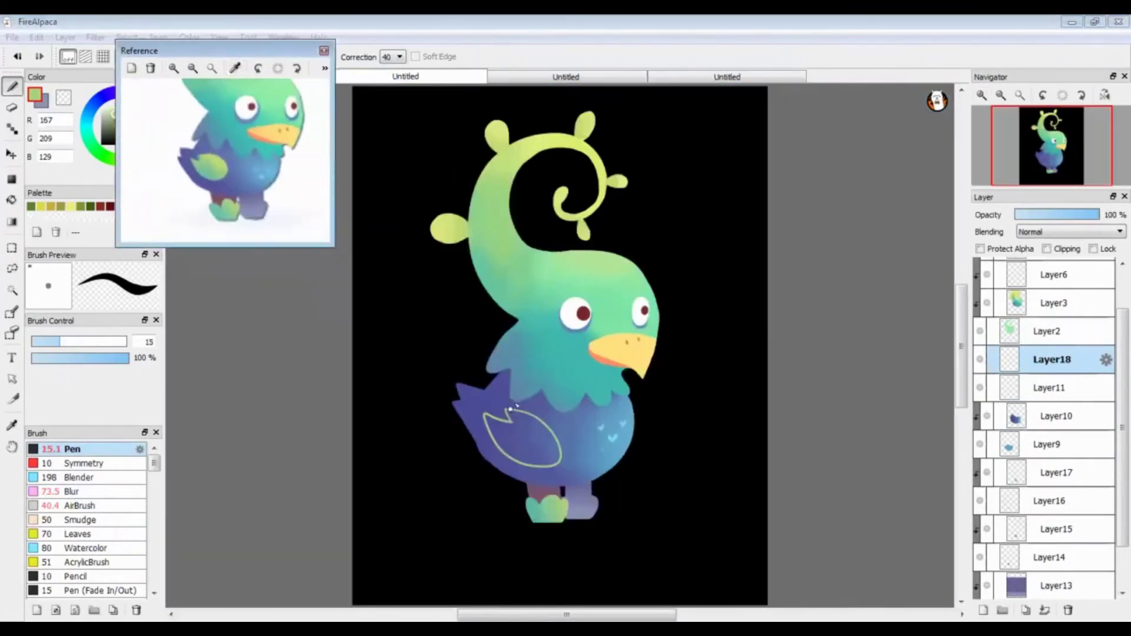
key("ctrl+t")
left_click_drag(569, 477, 582, 452)
key("Return")
key("ctrl+t")
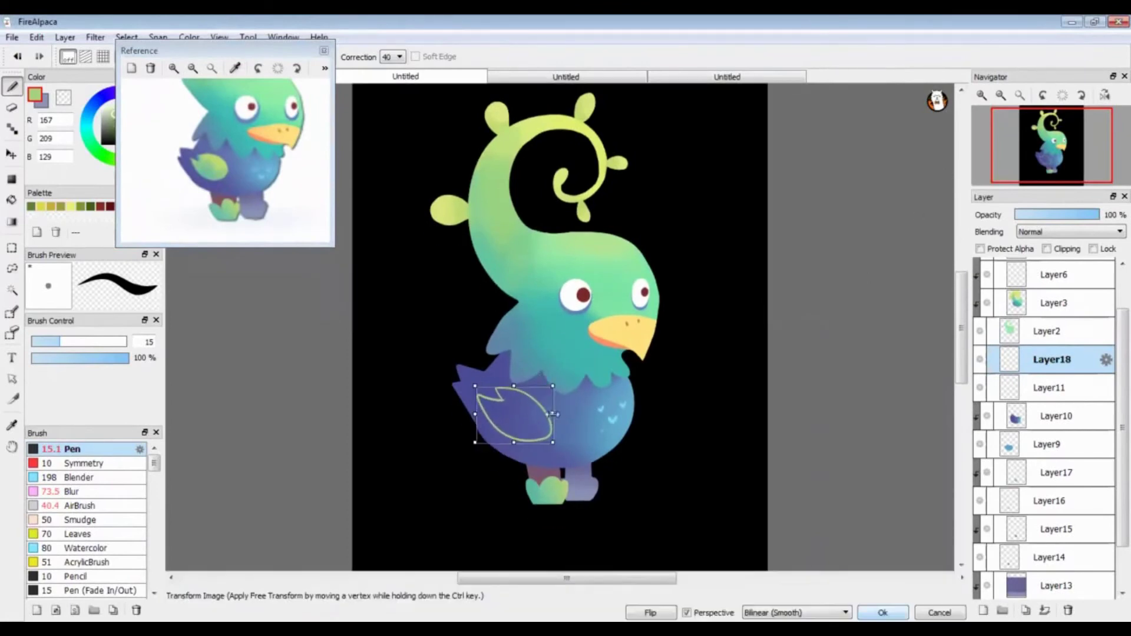
left_click_drag(471, 433, 498, 430)
key("Return")
scroll(787, 375, "up", 5)
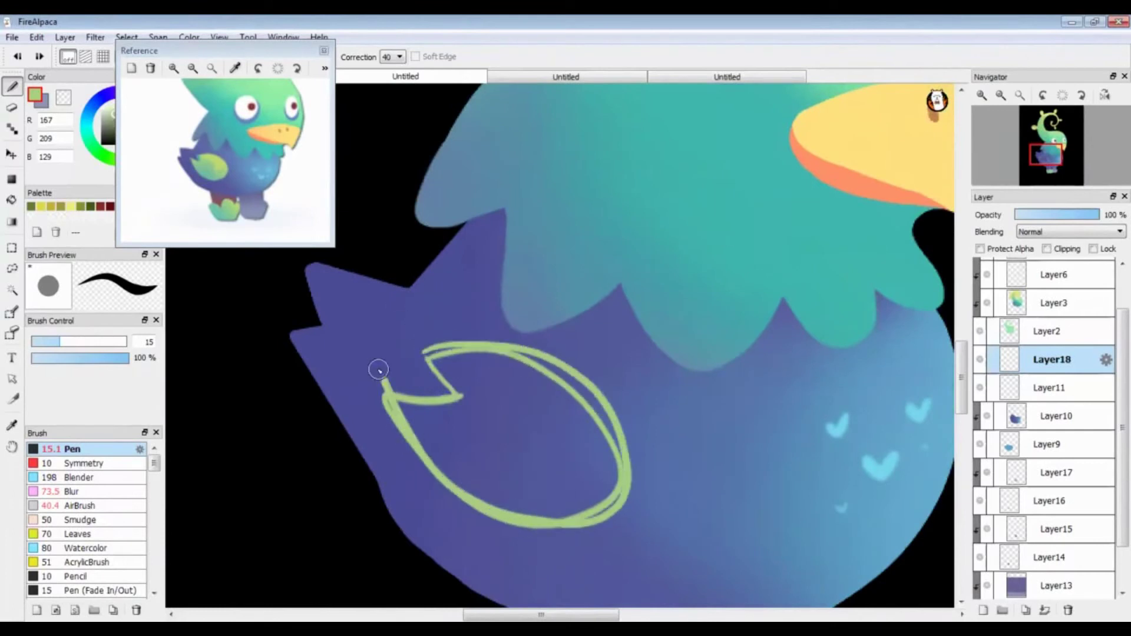
key("ctrl+z")
Step: Draw a tilted green ellipse on the bird's rear side, add two pointed feather tips freehand, and fill the wing shape
left_click(247, 56)
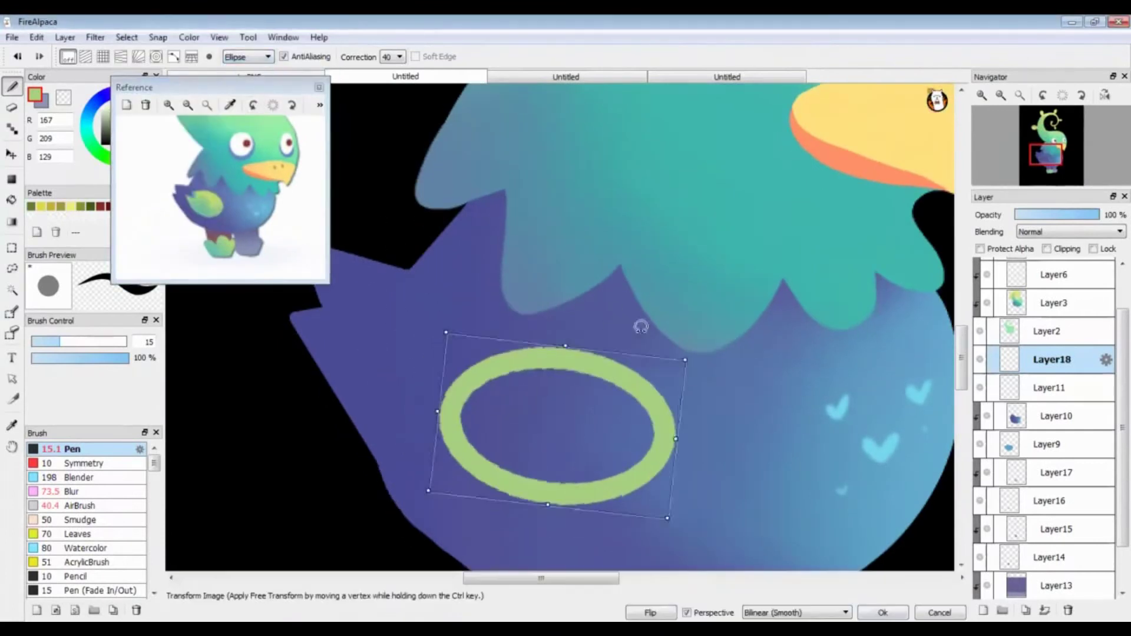
left_click_drag(641, 327, 641, 330)
key("Return")
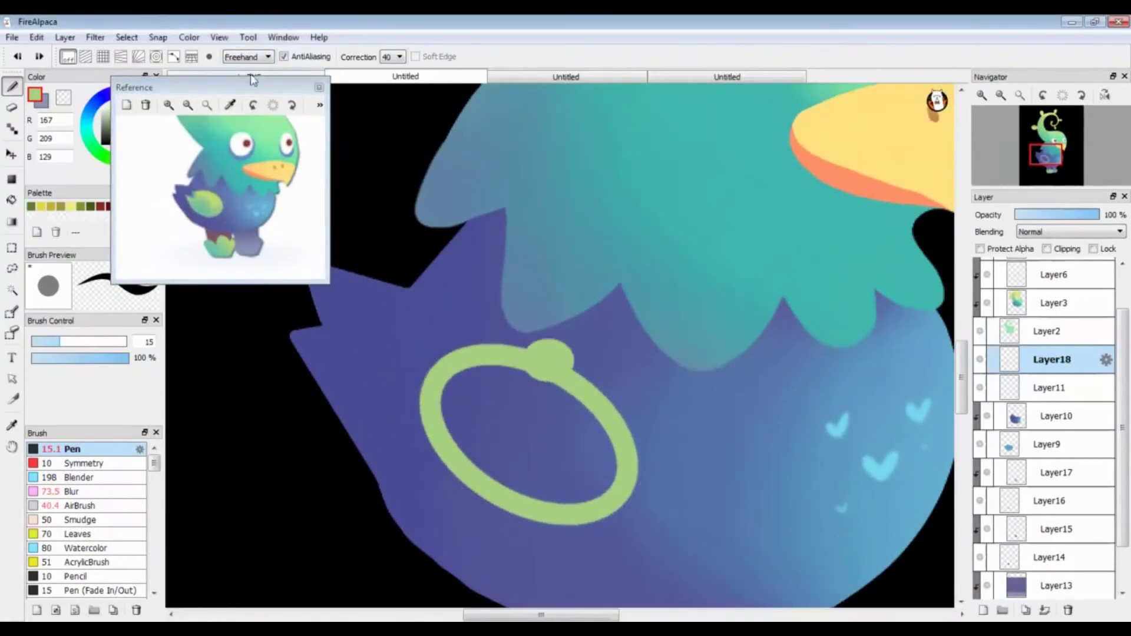
left_click_drag(436, 452, 419, 325)
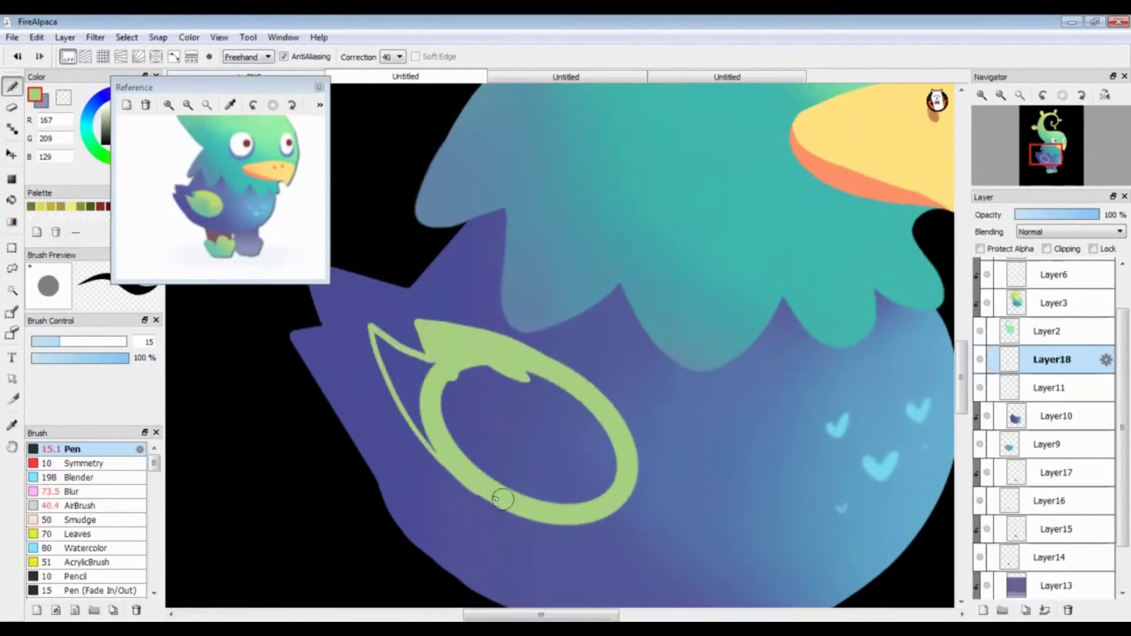
mouse_move(498, 501)
left_mouse_down()
mouse_move(481, 430)
mouse_move(510, 428)
left_mouse_up()
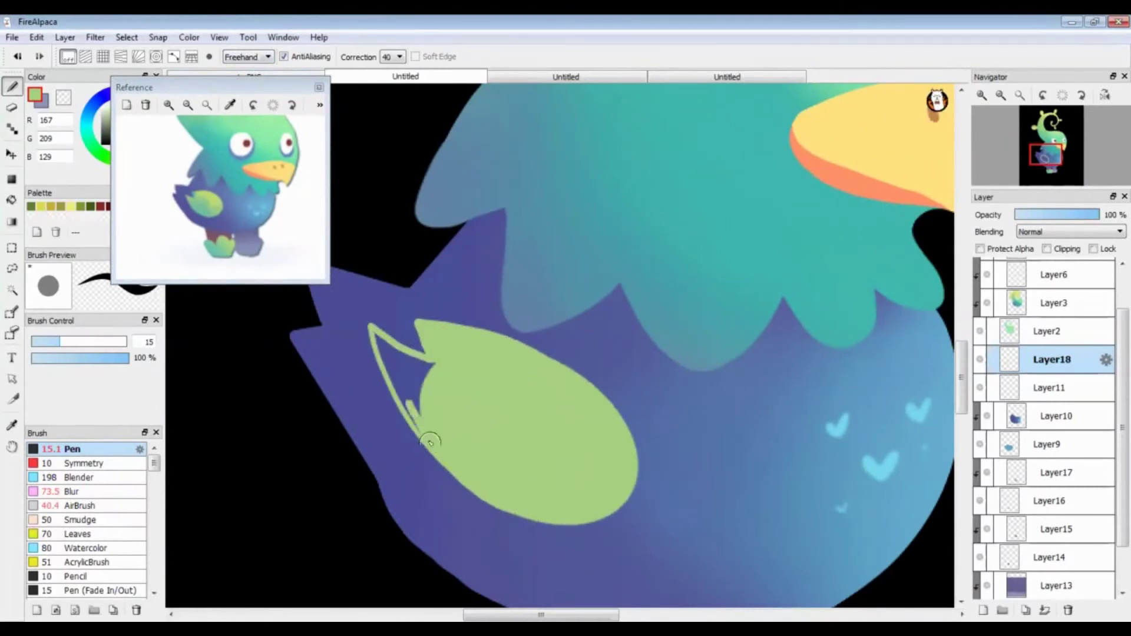
mouse_move(430, 441)
left_mouse_down()
mouse_move(391, 373)
mouse_move(400, 366)
left_mouse_up()
Step: Transform the filled wing on Layer18 to flatten it and refit its size and tilt on the body
key("ctrl+t")
left_click_drag(612, 265, 556, 250)
key("Return")
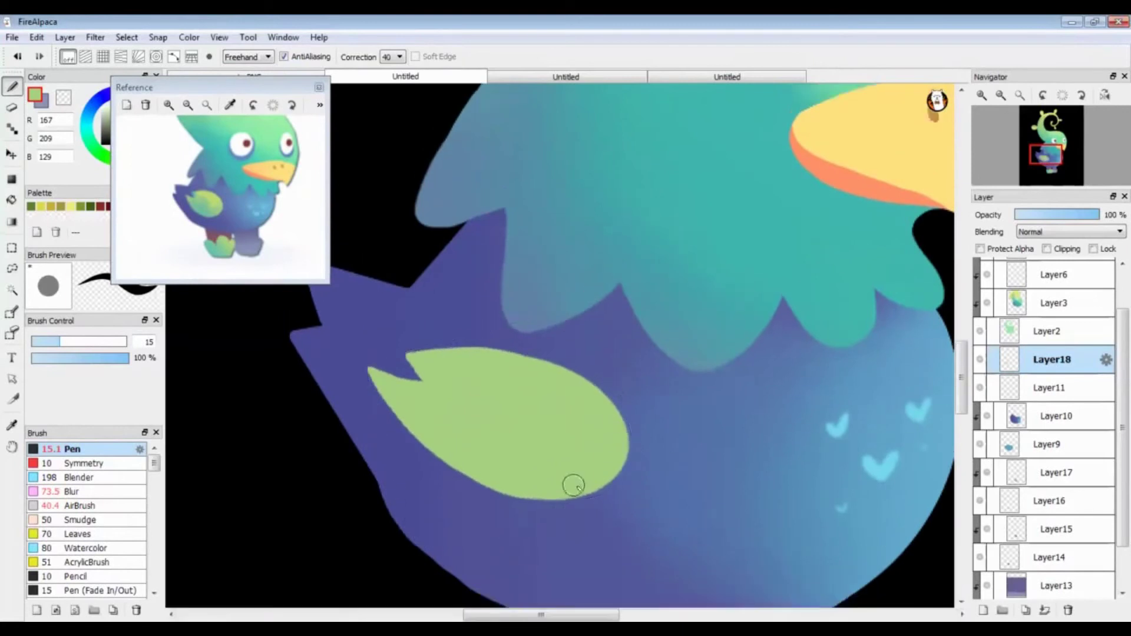
key("ctrl+t")
scroll(563, 338, "down", 2)
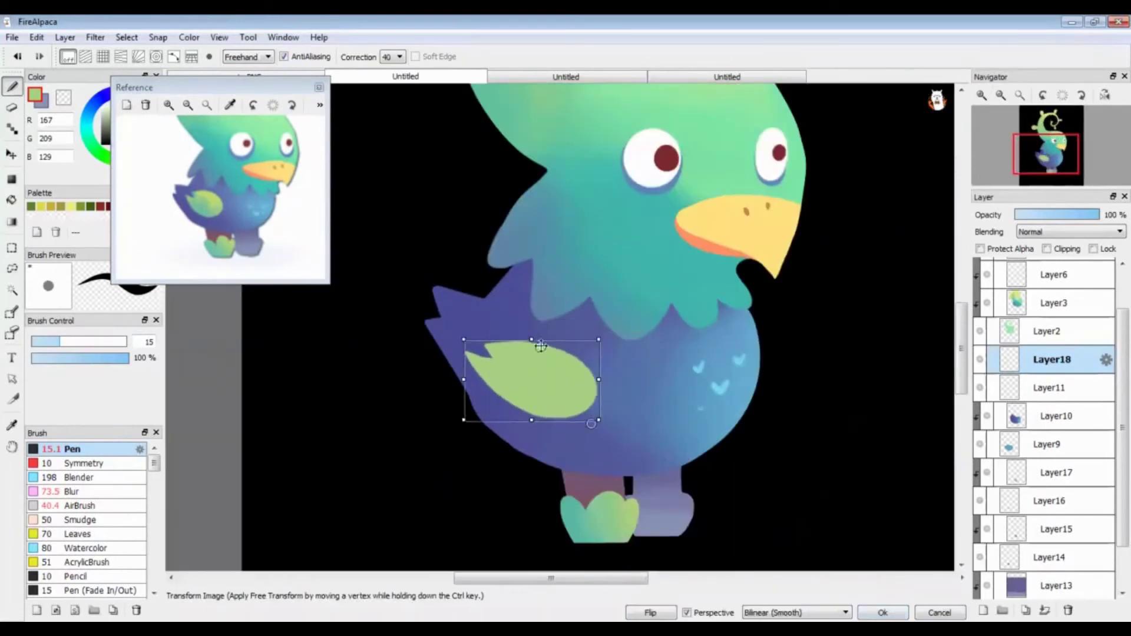
left_click_drag(540, 346, 531, 324)
left_click(883, 612)
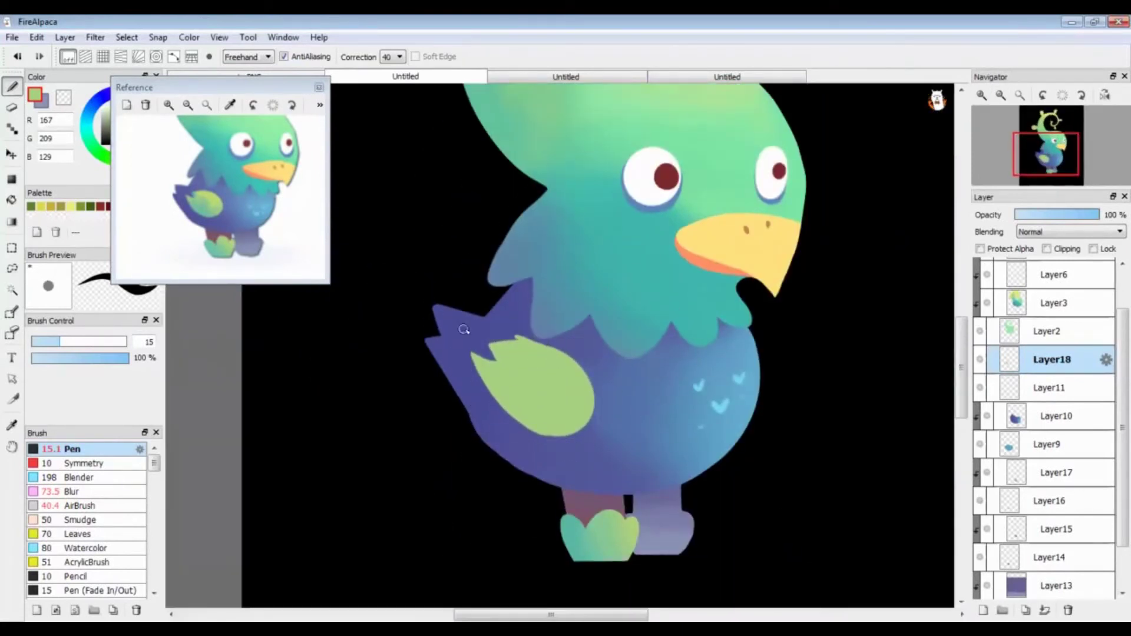
Step: Clean up the wing's edge in a mirrored view, restore the view, and transform the wing to a flatter angle
scroll(571, 443, "up", 2)
key("h")
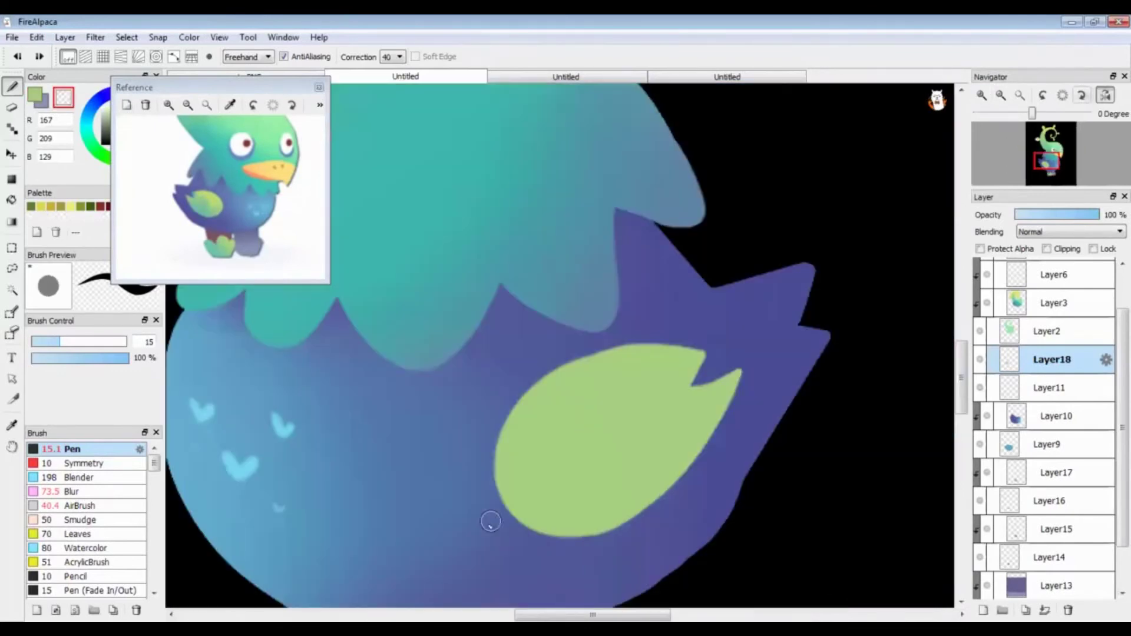
left_click(1092, 95)
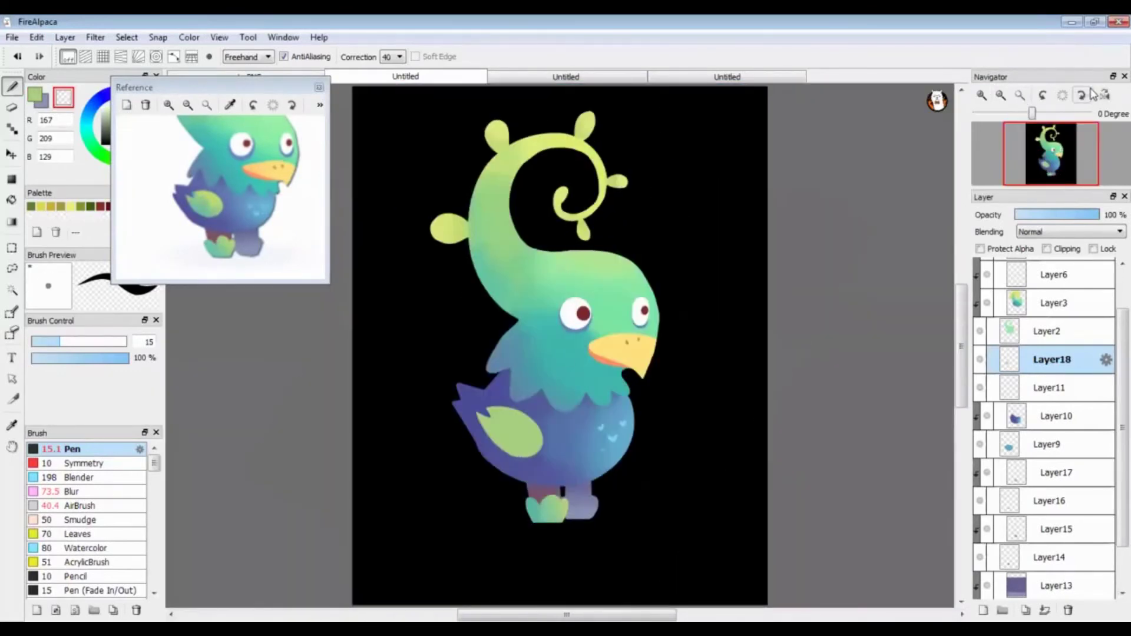
key("ctrl+t")
left_click_drag(539, 437, 547, 390)
key("Return")
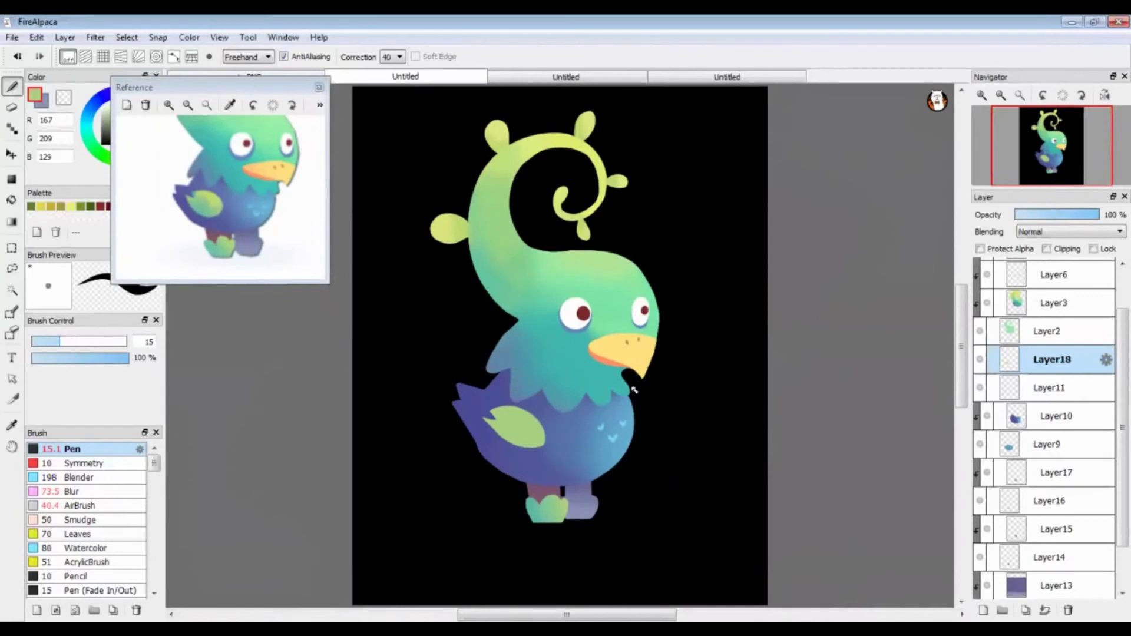
Step: Extend the wing's lower and front edge with the 15 px Pen in green and fill the gap
scroll(634, 390, "up", 4)
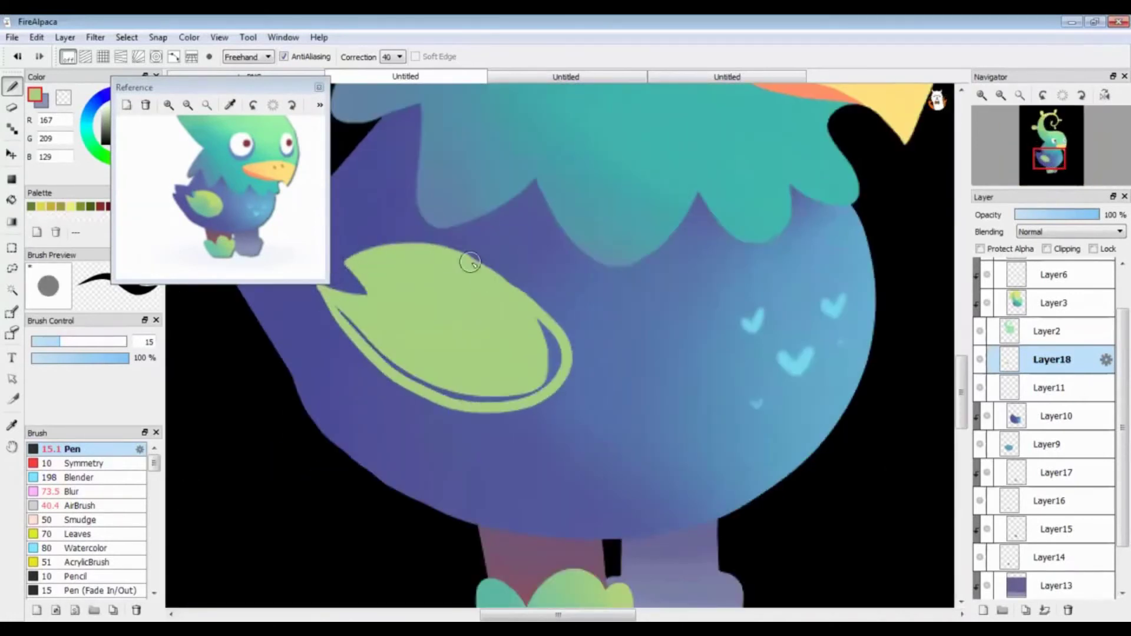
left_click_drag(548, 336, 354, 317)
left_click_drag(353, 317, 341, 310)
left_click(1048, 444)
key("x")
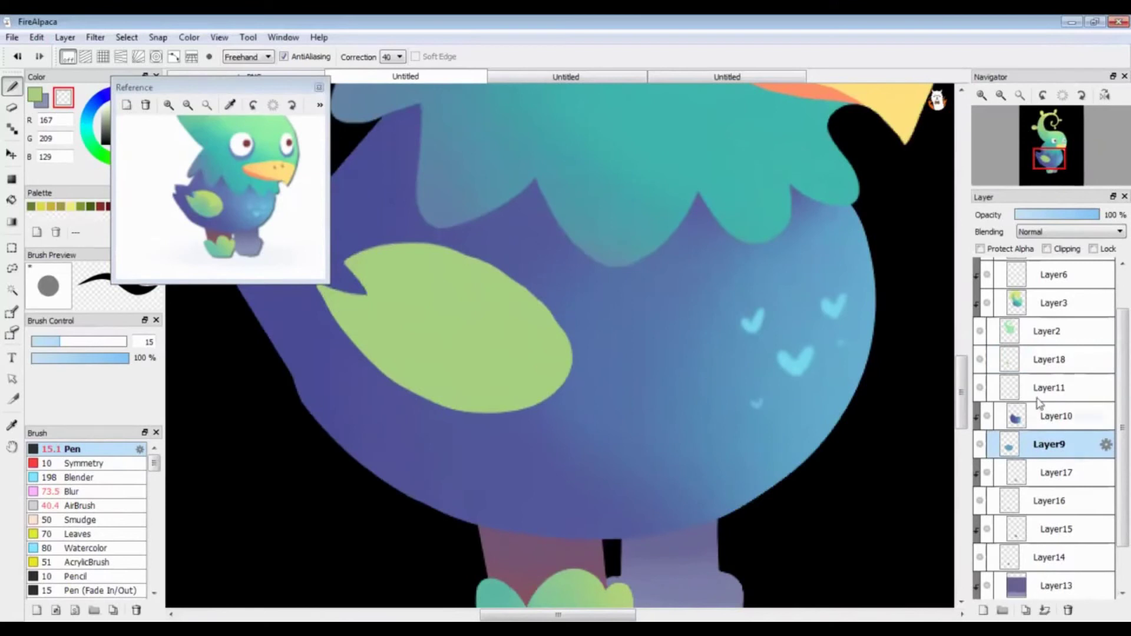
Step: Add a layer clipped to the wing on Layer18 and sample green (150, 202, 140) from the reference's wing
left_click(1048, 359)
key("ctrl+shift+n")
left_click(1046, 249)
scroll(221, 194, "up", 5)
left_click(230, 105)
left_click(236, 188)
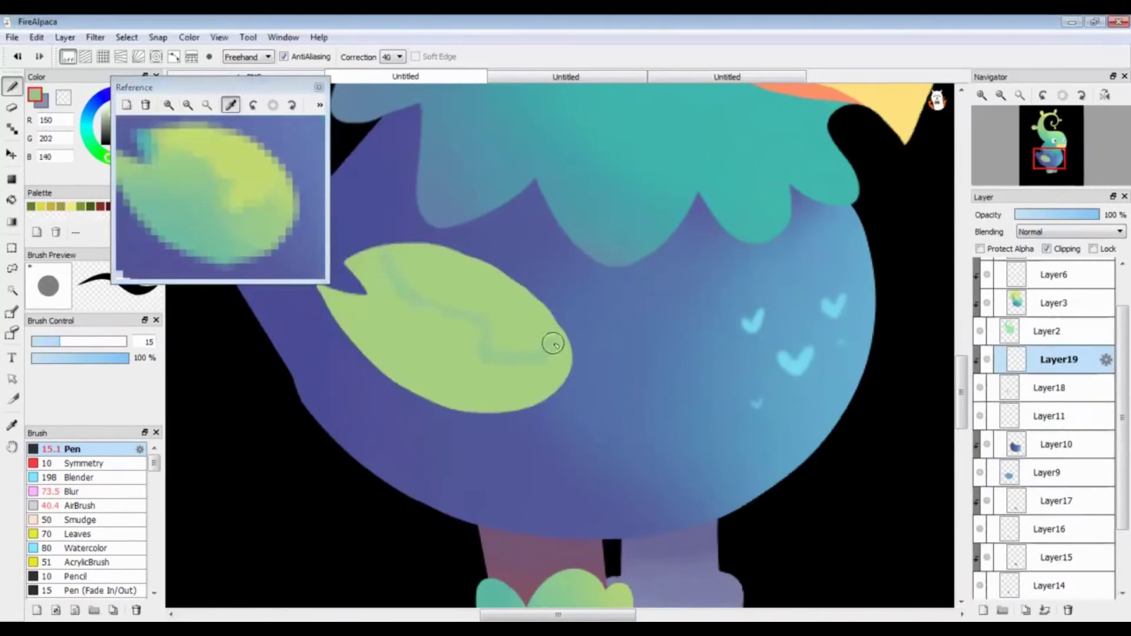
Step: Paint the wing's lower part in the sampled green with a 48 px Pen, and set the Blur intensity to 30
key("bracketright")
key("bracketright")
key("bracketright")
key("bracketright")
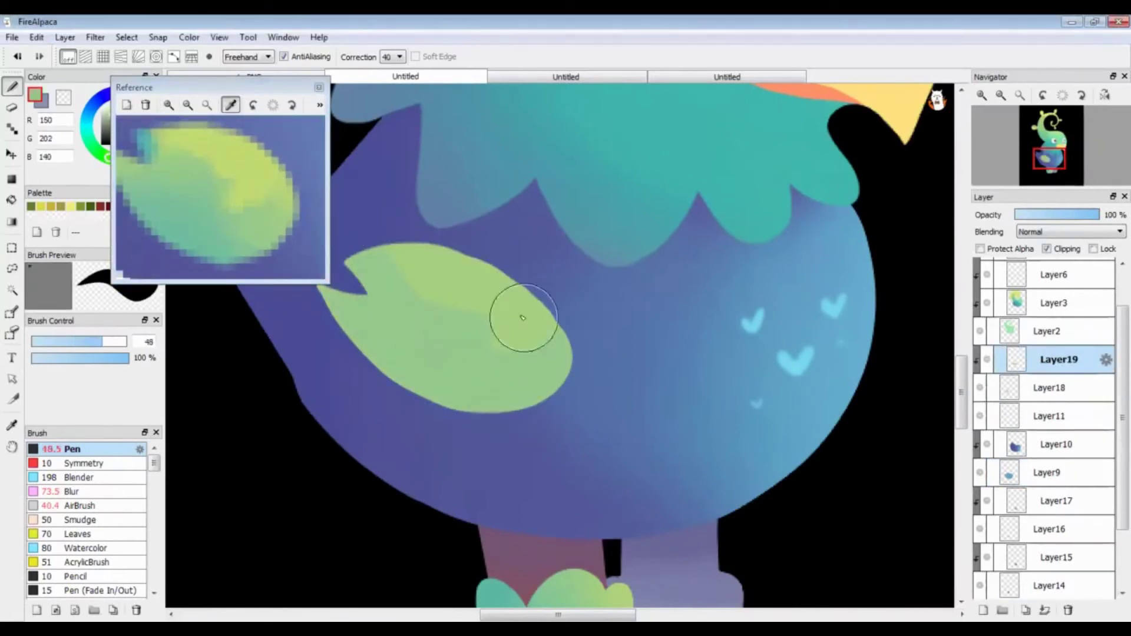
key("b")
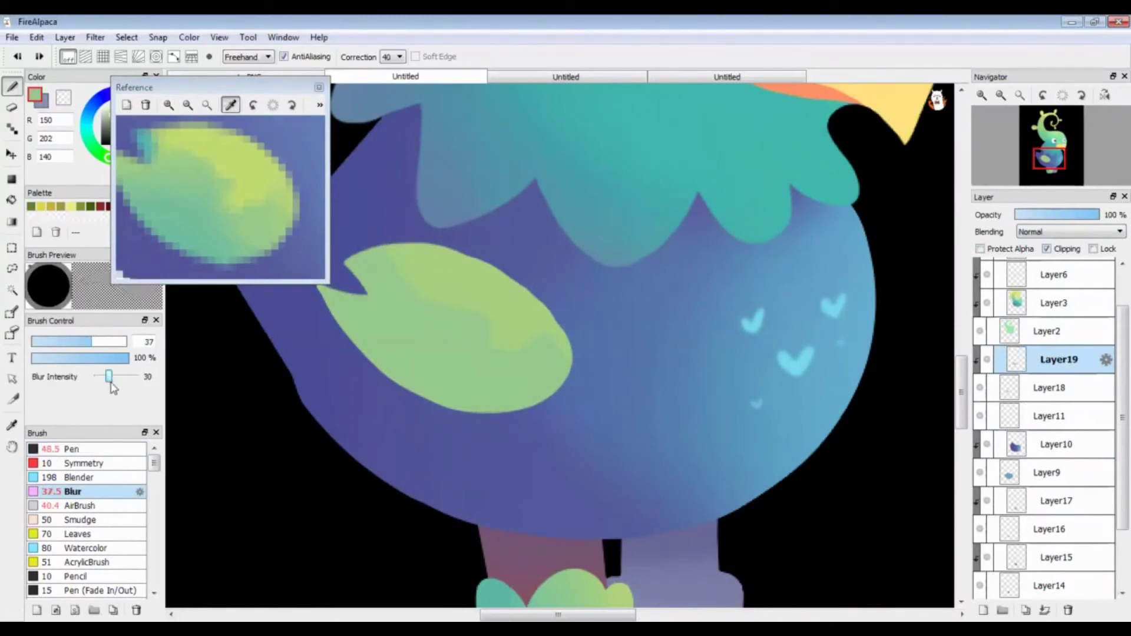
Step: Airbrush teal-green (114, 190, 158) along the wing's lower part and sampled yellow-green over its upper part at 34 px
key("a")
mouse_move(347, 307)
left_mouse_down()
mouse_move(526, 410)
mouse_move(424, 330)
left_mouse_up()
left_click(277, 210)
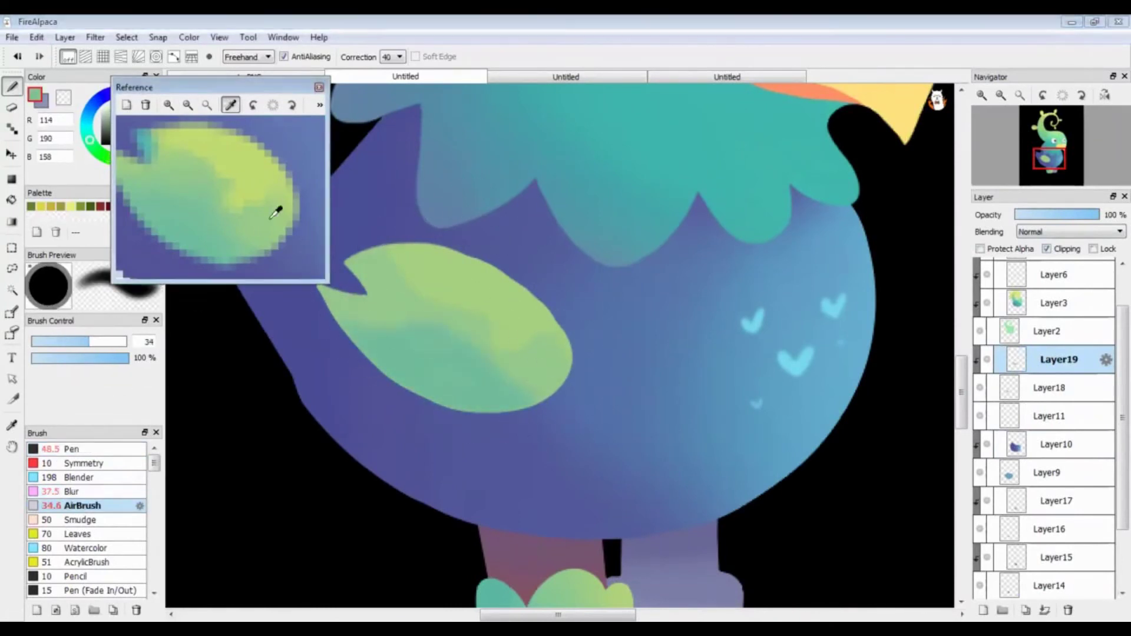
left_click(253, 212)
mouse_move(406, 292)
left_mouse_down()
mouse_move(462, 331)
mouse_move(510, 320)
left_mouse_up()
left_click(294, 242)
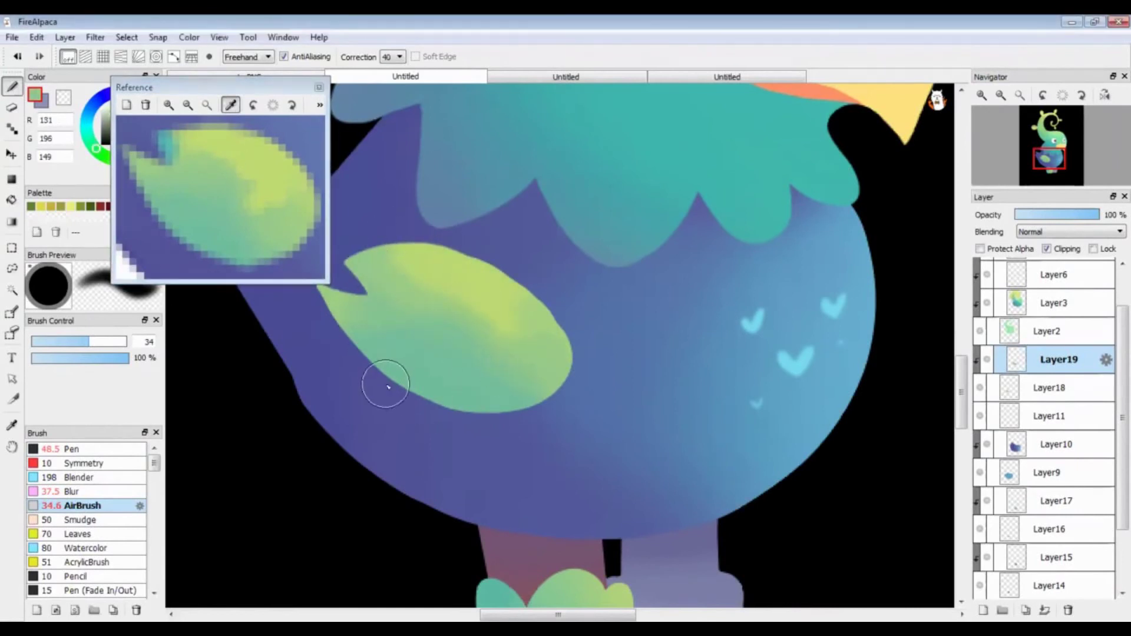
Step: Airbrush teal (88, 186, 174) into the notch between the wing's feather tips with a 20 px brush and blur it
left_click(380, 364, "alt")
left_click(68, 341)
key("b")
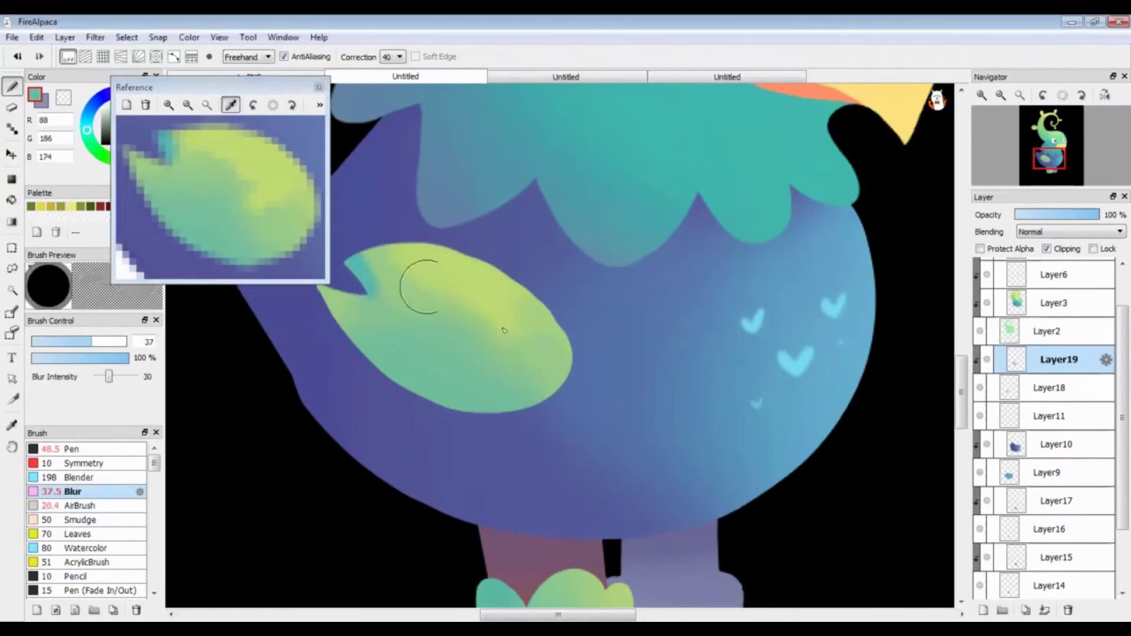
Step: Define the edge of the wing's yellow-green patch with a 15 px AirBrush in sampled greens, and blur the wing's rear side
key("a")
left_click(486, 348, "alt")
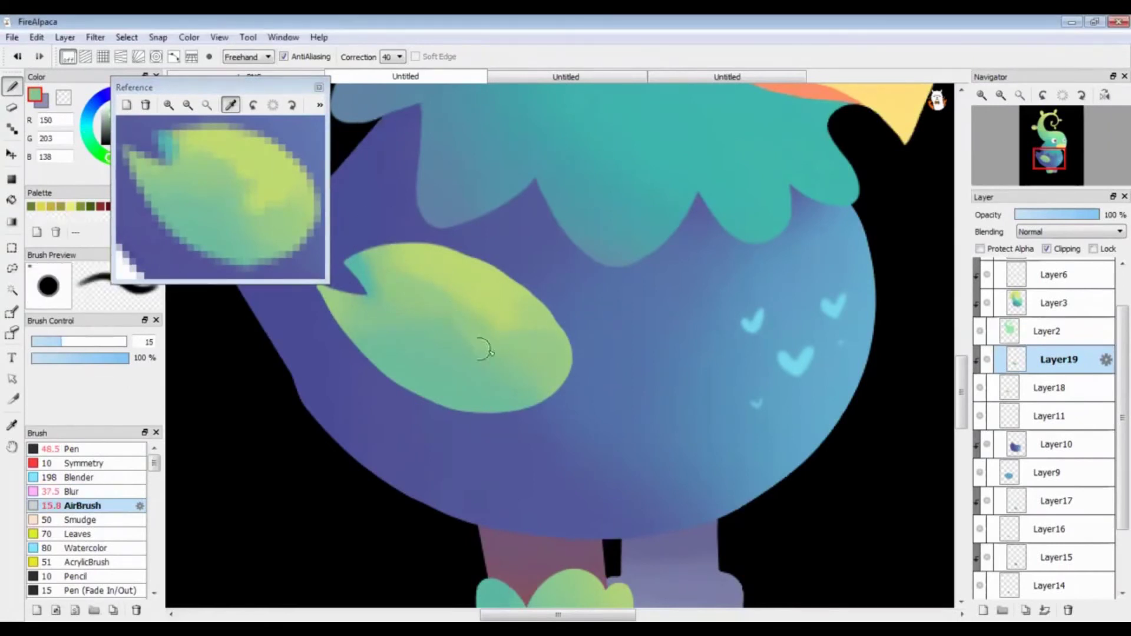
left_click(267, 189)
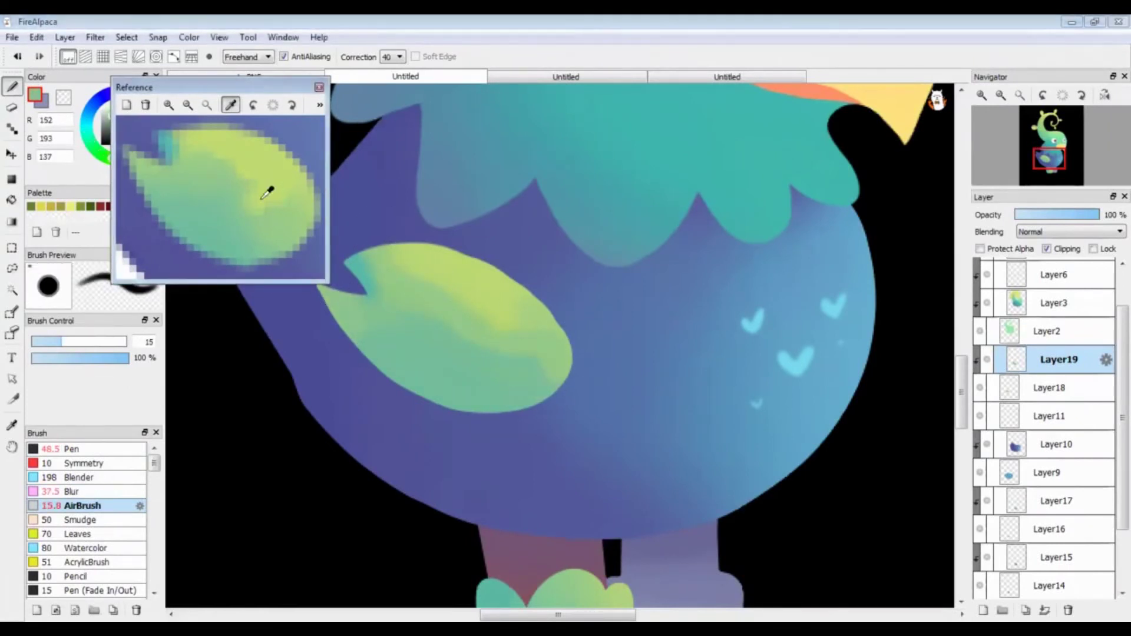
key("b")
mouse_move(359, 339)
left_mouse_down()
mouse_move(480, 353)
mouse_move(379, 277)
left_mouse_up()
Step: Airbrush further greens sampled from the artwork and reference over the wing, enlarging the brush to 30 px
key("ctrl+minus")
left_click(187, 104)
key("a")
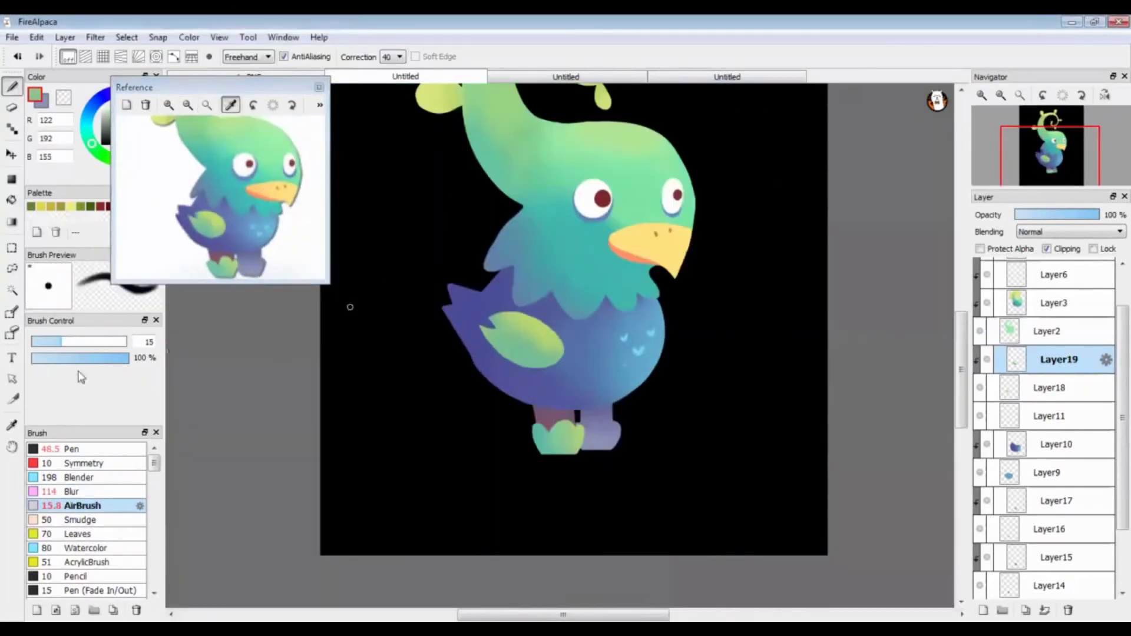
left_click(493, 342, "alt")
left_click_drag(501, 336, 565, 340)
left_click(268, 187)
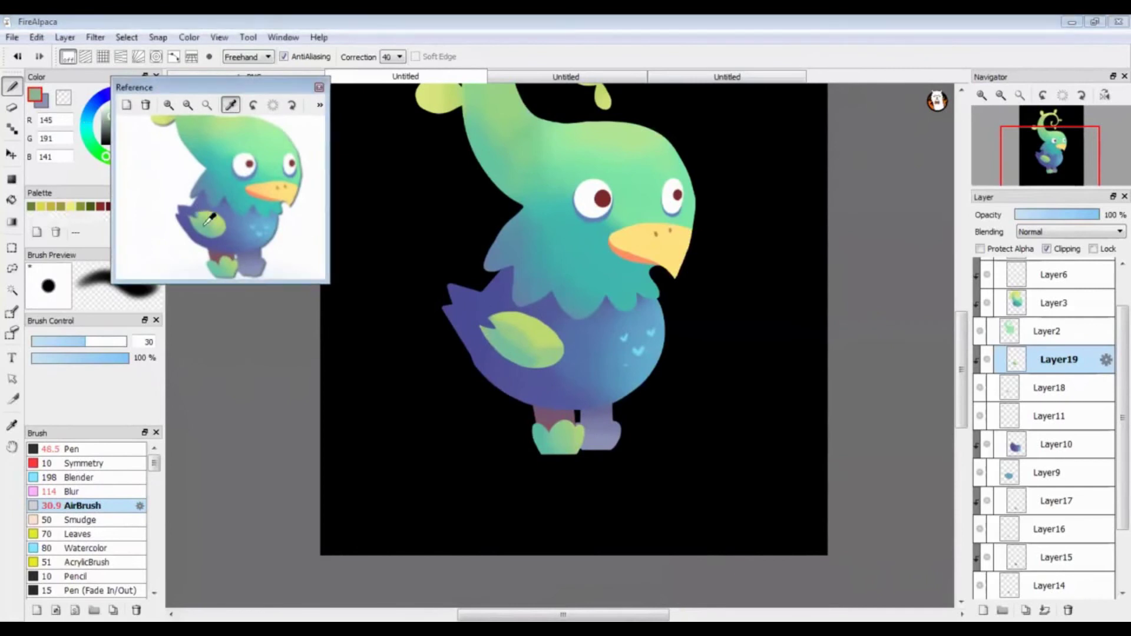
left_click(529, 253, "alt")
Step: Darken the wing's notch with a 13.7 px Pen in teal (85, 177, 175), soften it with Blur, and resample green (146, 201, 141)
key("b")
key("p")
left_click(559, 346, "alt")
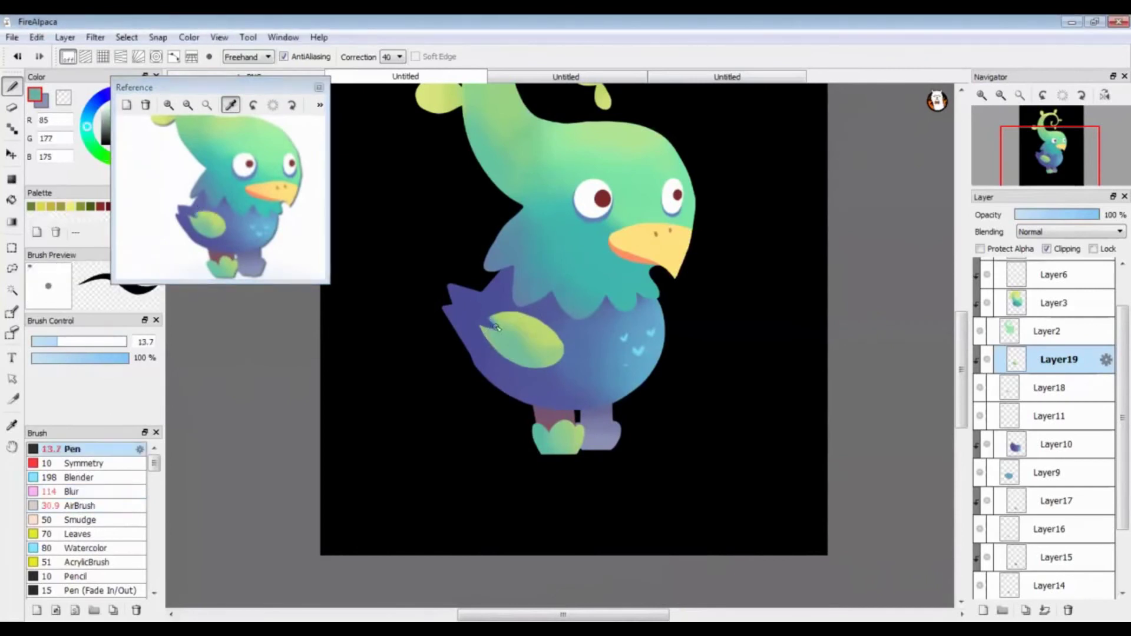
key("b")
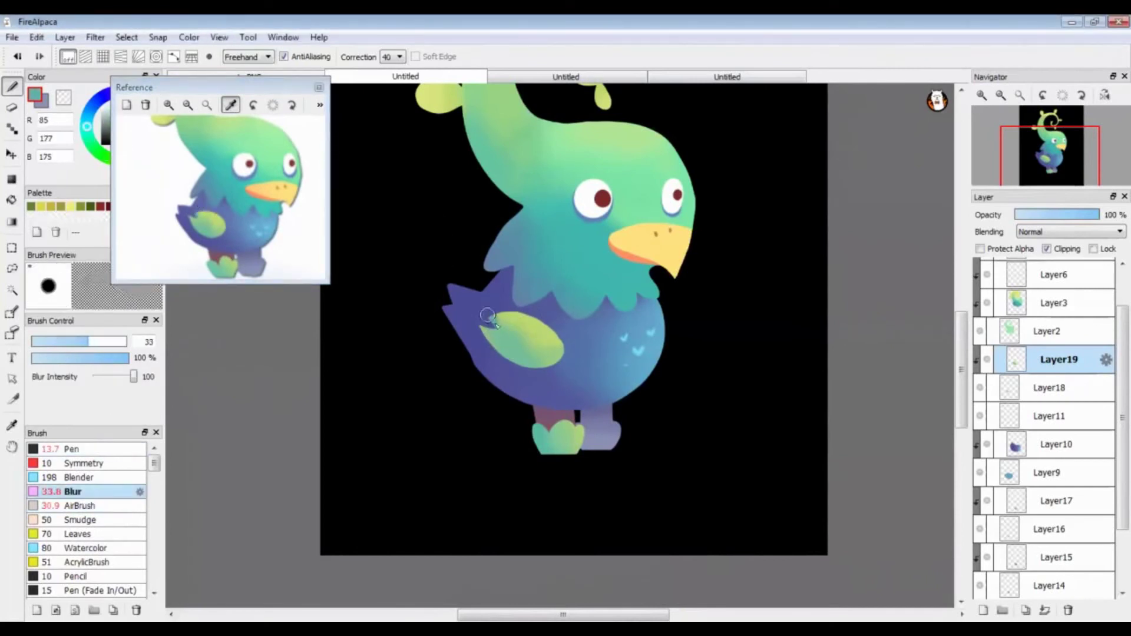
key("a")
left_click(517, 337, "alt")
scroll(482, 291, "down", 2)
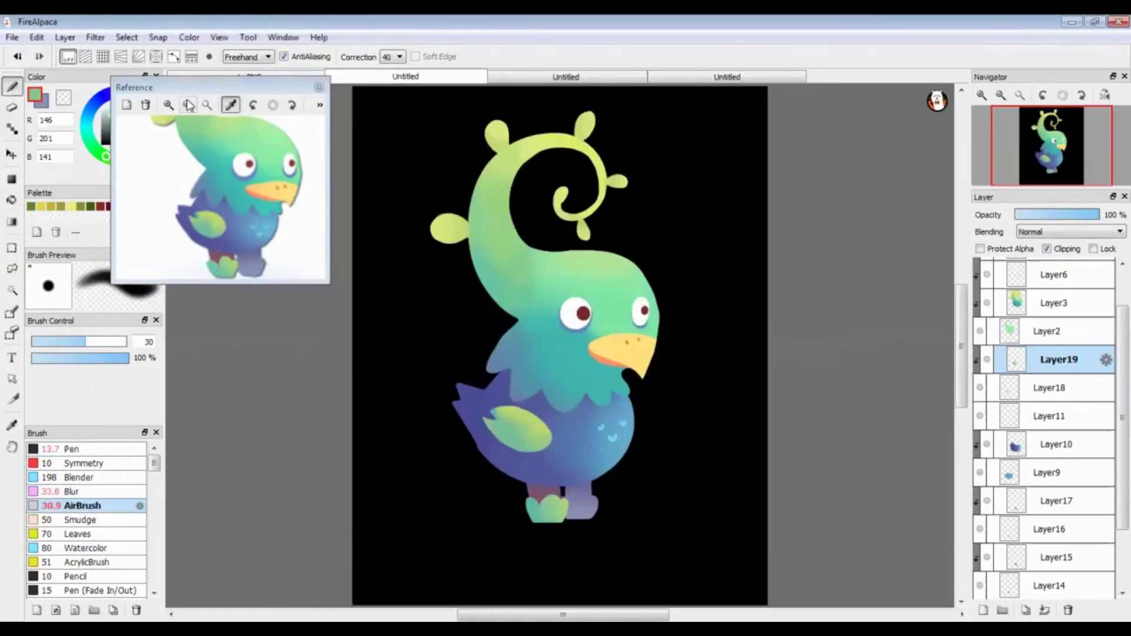
Step: Group the head layers Layer2, Layer3, Layer5 and Layer6 into a folder and free-transform the head
scroll(224, 177, "down", 2)
left_click(1048, 356)
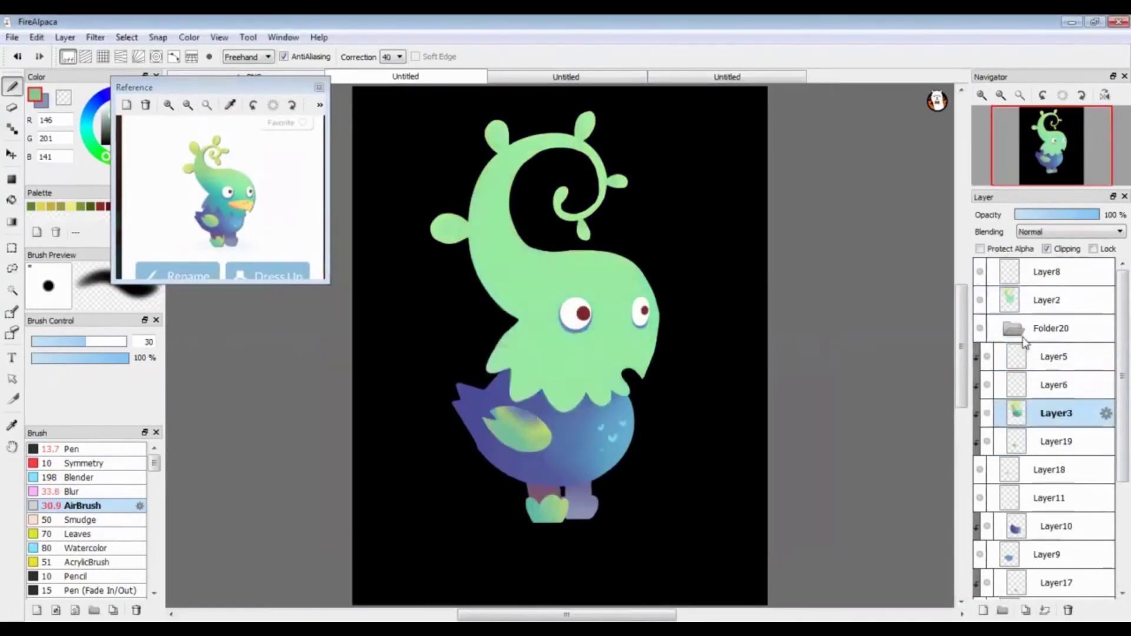
left_click_drag(1023, 342, 1048, 427)
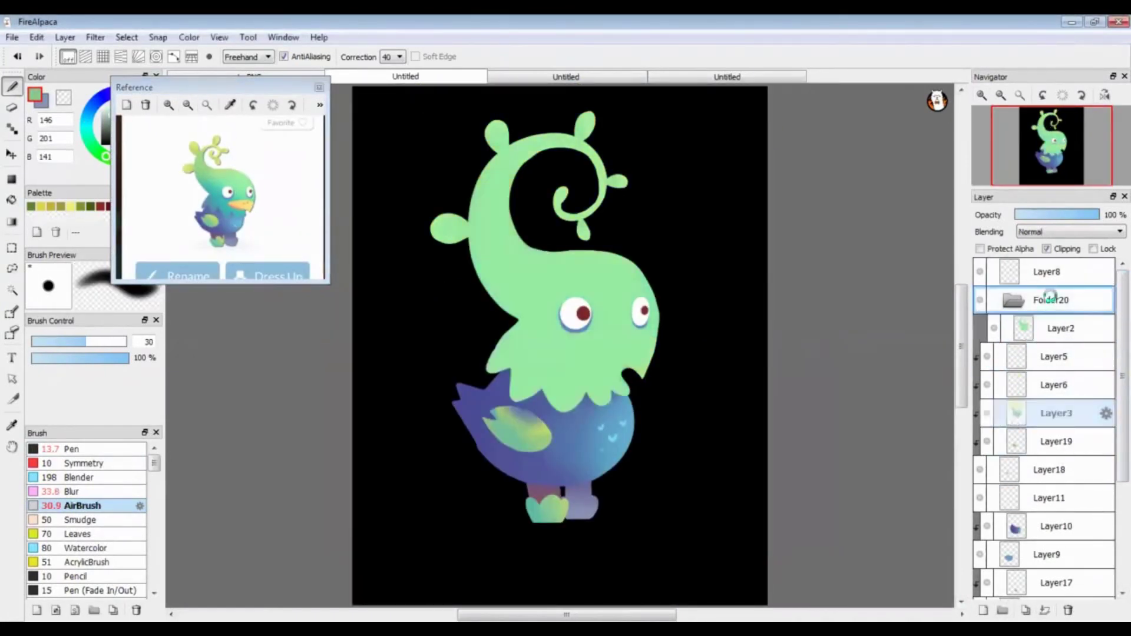
left_click(1053, 299)
key("ctrl+t")
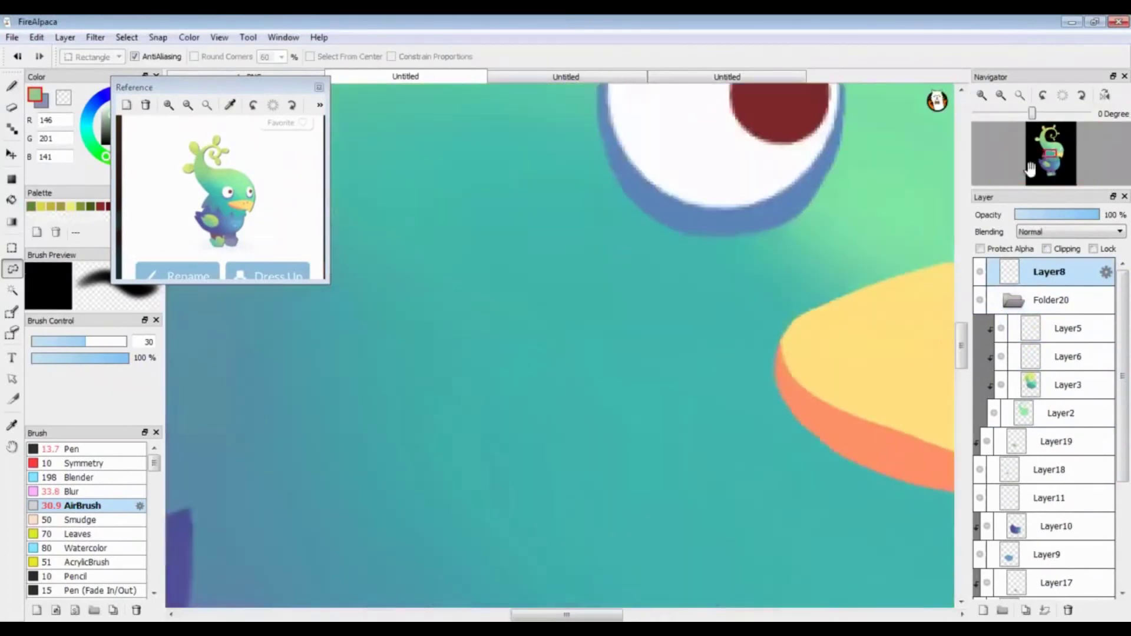
Step: Try to reshape the pupils by trimming them with a 9.8 px white Pen and transforming a pasted copy on its own layer
key("b")
left_click_drag(1045, 150, 1055, 146)
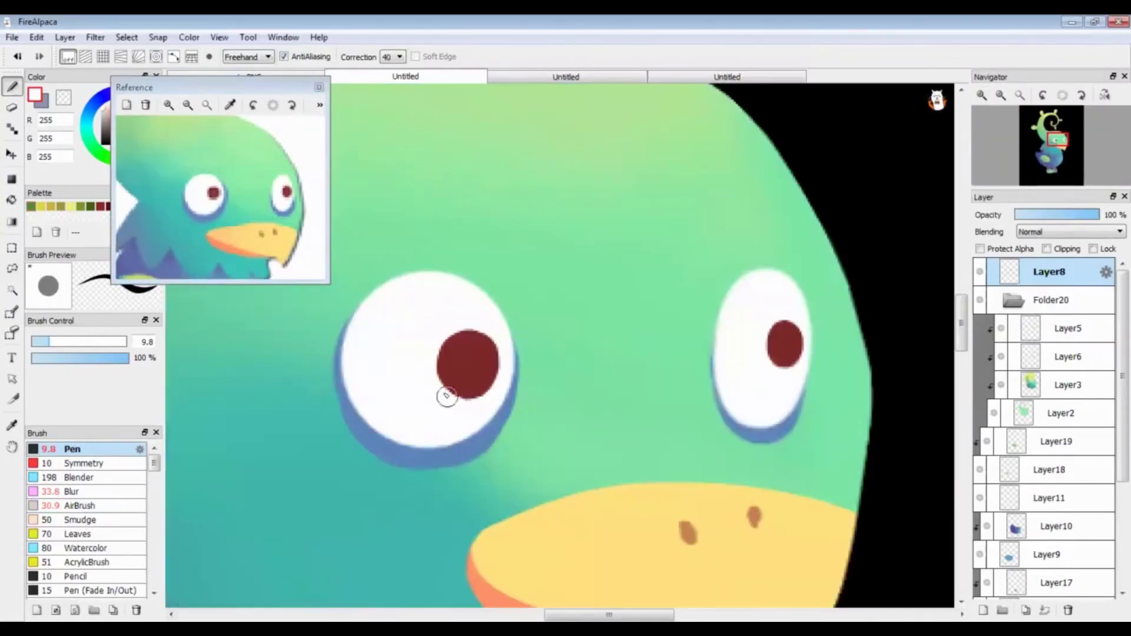
mouse_move(446, 395)
left_mouse_down()
mouse_move(493, 336)
mouse_move(808, 374)
left_mouse_up()
key("ctrl+v")
key("ctrl+t")
key("Return")
key("b")
scroll(808, 374, "down", 3)
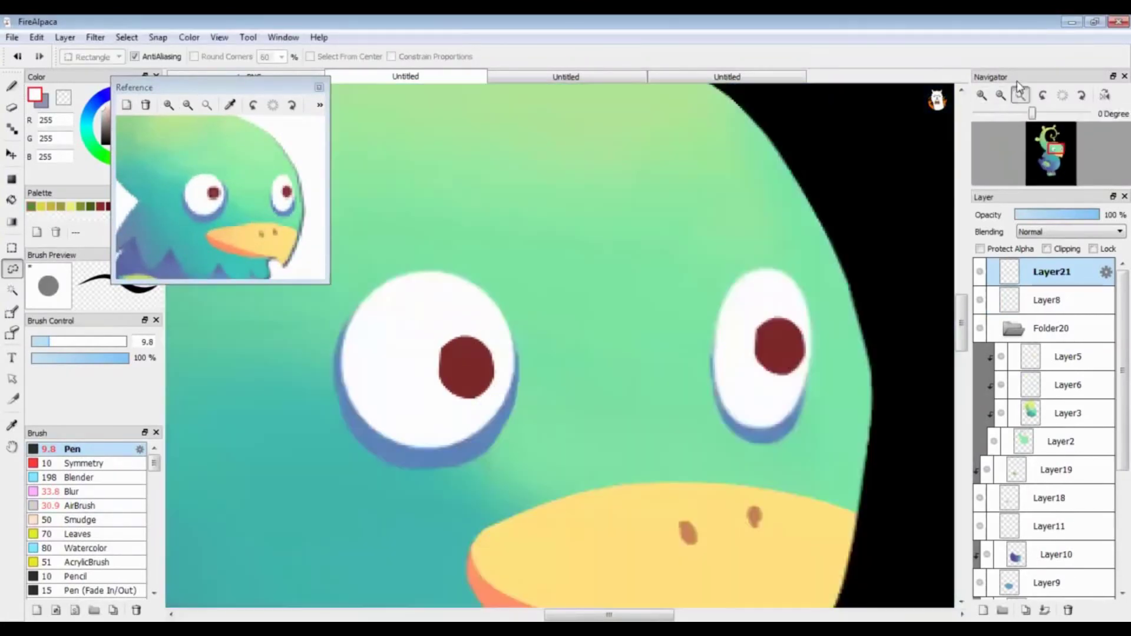
scroll(294, 347, "up", 3)
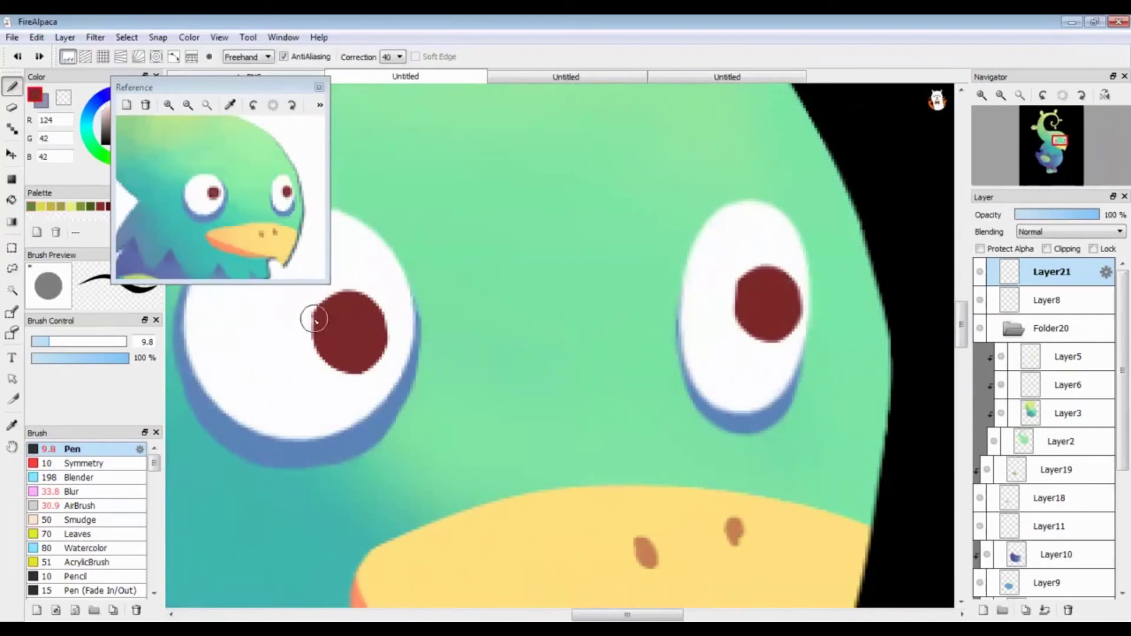
scroll(733, 297, "down", 3)
key("ctrl+e")
scroll(530, 354, "up", 3)
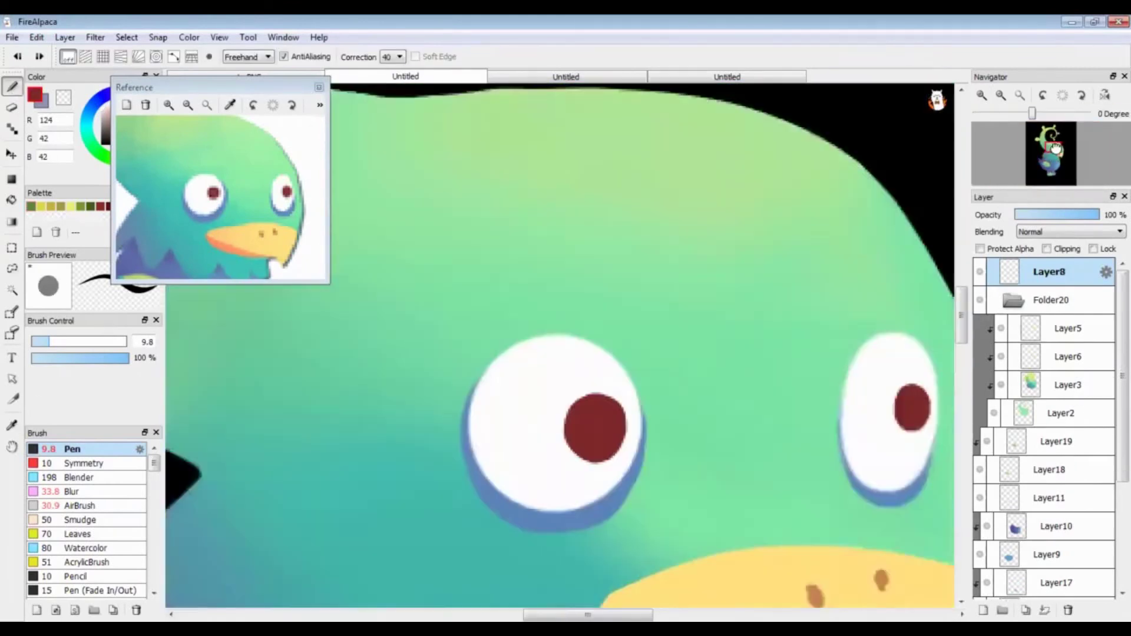
Step: Paint out the near eye's pupil and redraw the pupils as ellipses in dark red (124, 42, 42) sampled from the reference
left_click(34, 96)
mouse_move(429, 422)
left_mouse_down()
mouse_move(433, 489)
mouse_move(449, 448)
left_mouse_up()
left_click(214, 192, "alt")
key("ctrl+x")
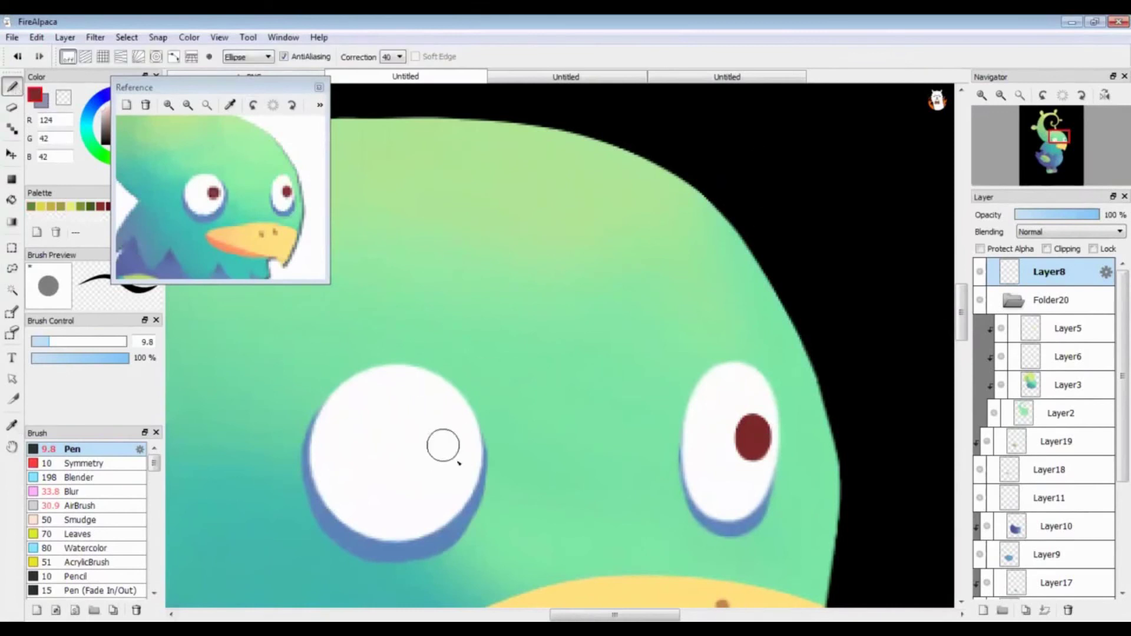
key("ctrl+v")
key("ctrl+t")
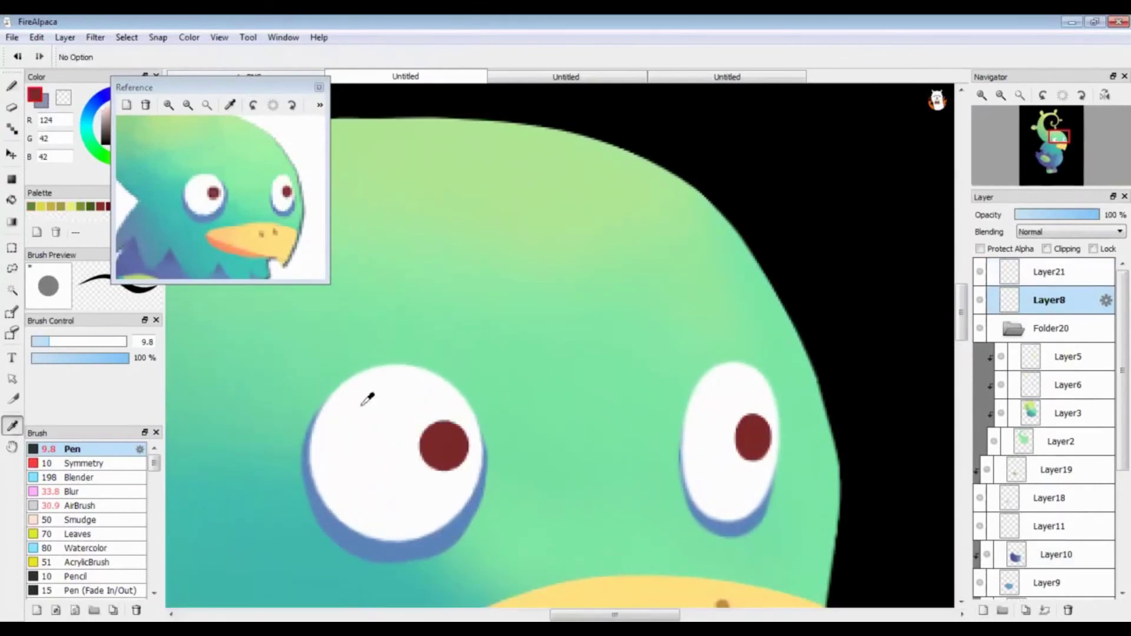
left_click_drag(748, 415, 752, 467)
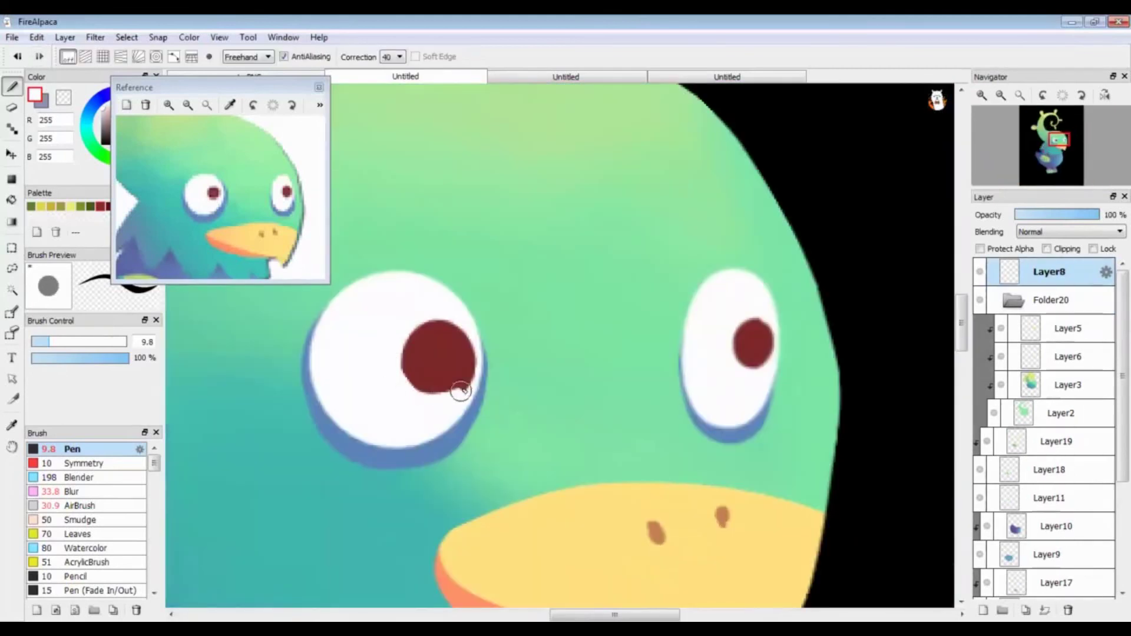
Step: Airbrush the pupil centers at 11.2 px in reddish brown (133, 64, 65) sampled from the reference, and soften them with Blur
left_click(231, 104)
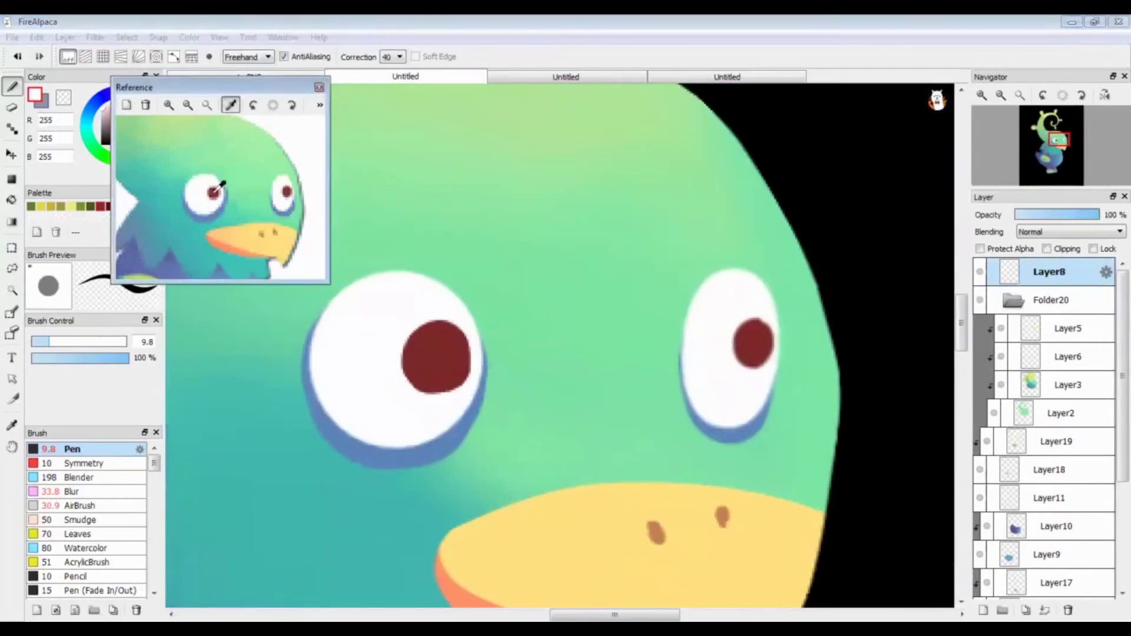
left_click(220, 188)
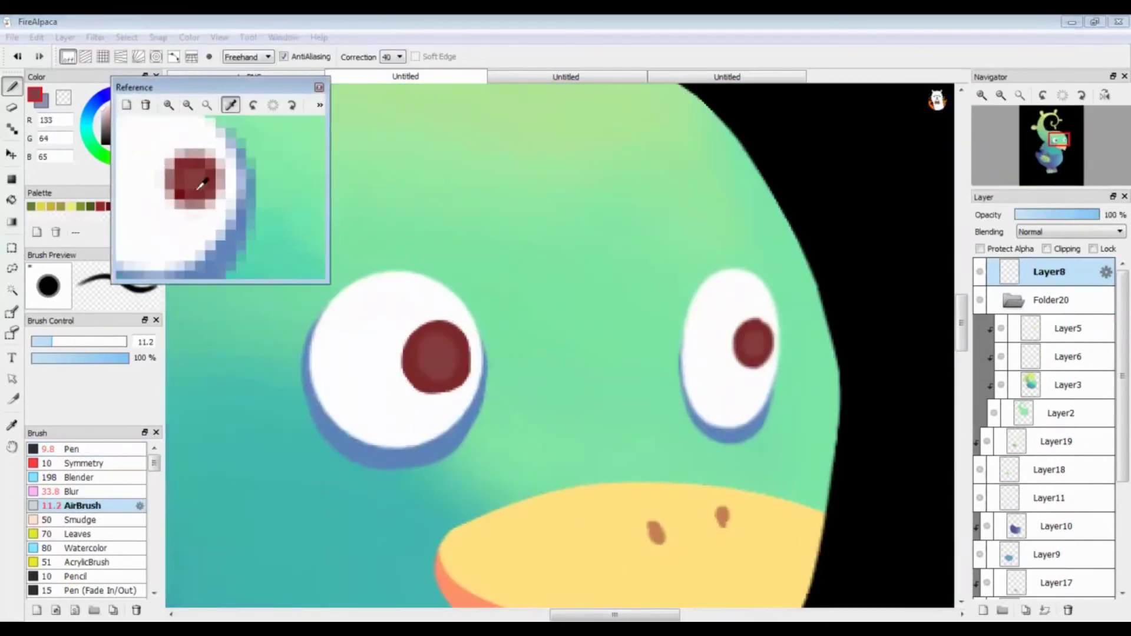
left_click(203, 184)
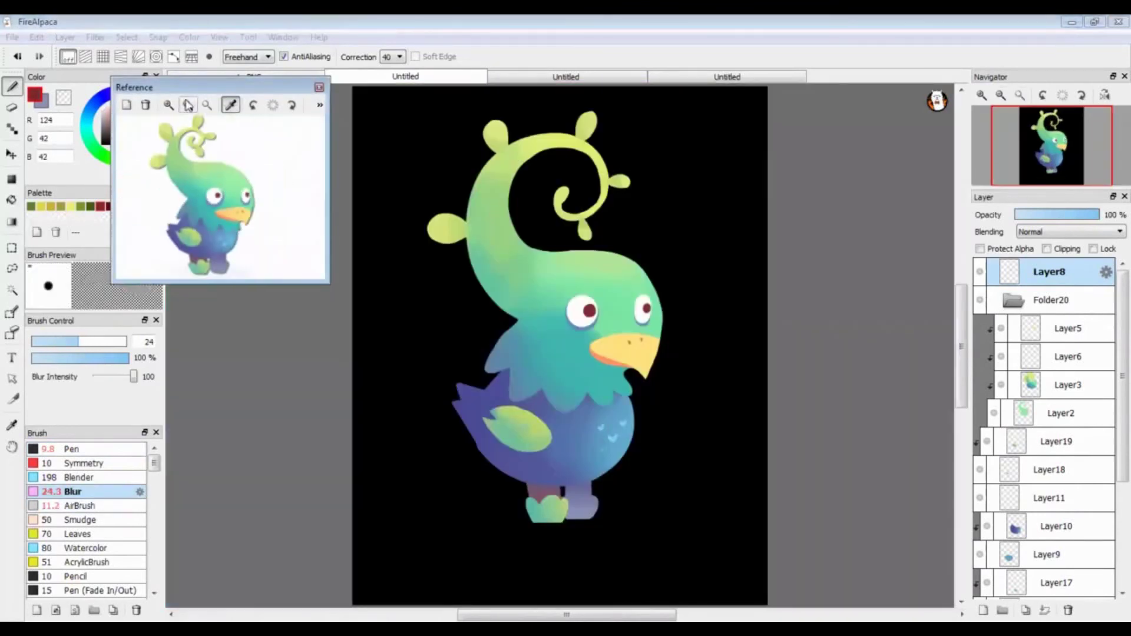
Step: Free-transform the folder holding the head layers to adjust the head
left_click(1051, 300)
key("ctrl+t")
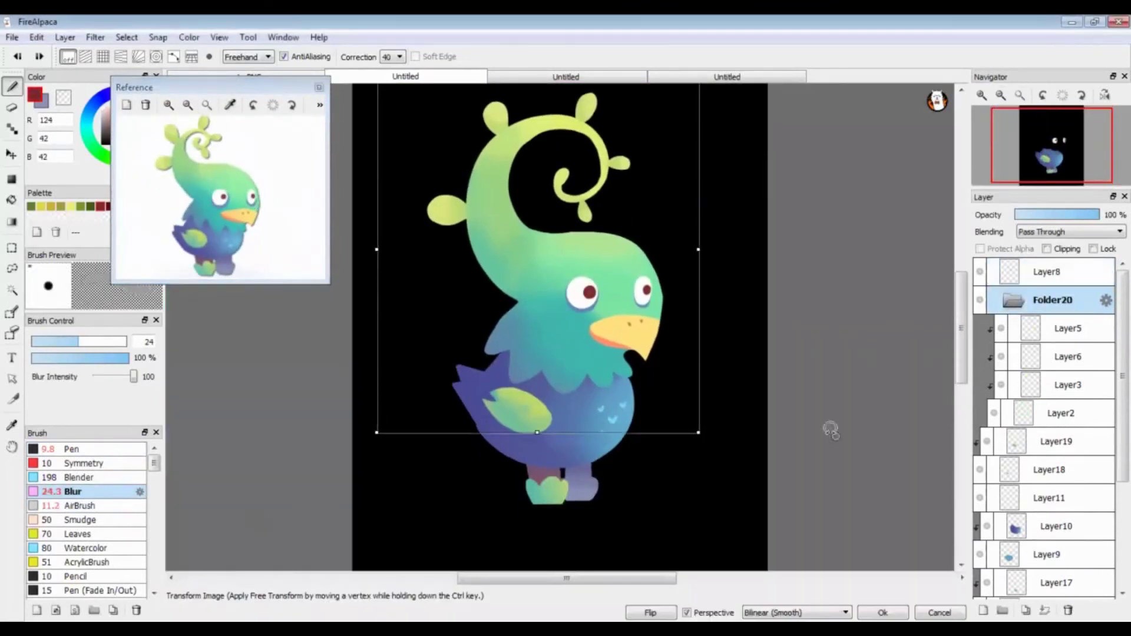
key("Return")
Step: Nudge the eyes on Layer8 slightly forward on the face with free transform, and clear the selection
left_click(1001, 270)
key("ctrl+t")
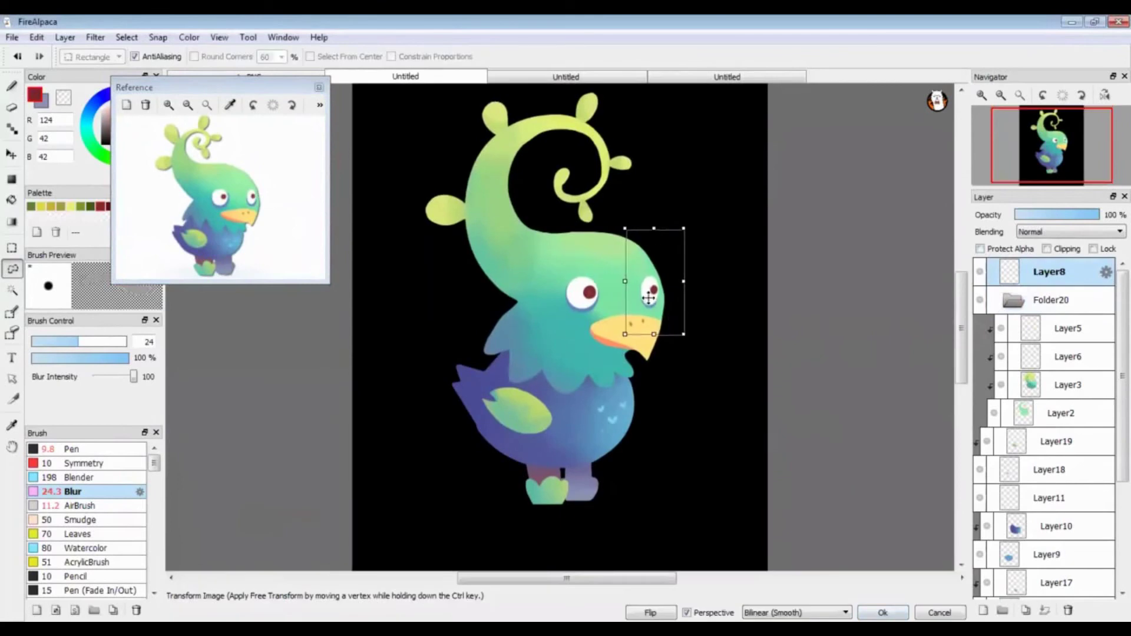
left_click_drag(648, 295, 654, 293)
key("Return")
key("ctrl+d")
Step: Set the canvas background color to white and dissolve the folder around the head layers
left_click(220, 37)
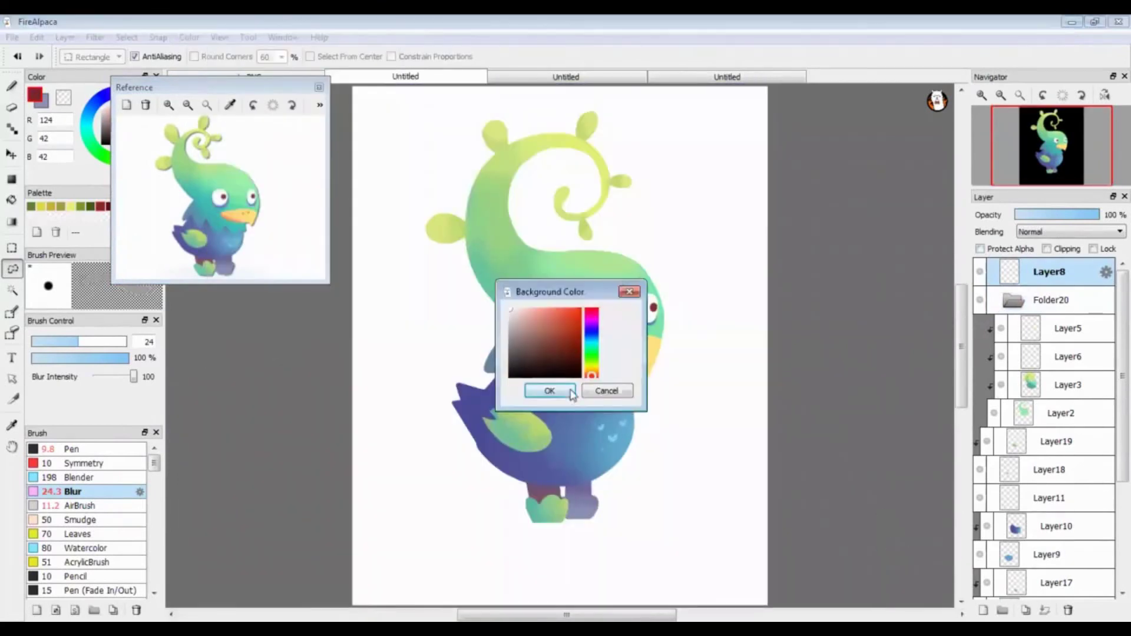
left_click(581, 389)
left_click(1060, 413)
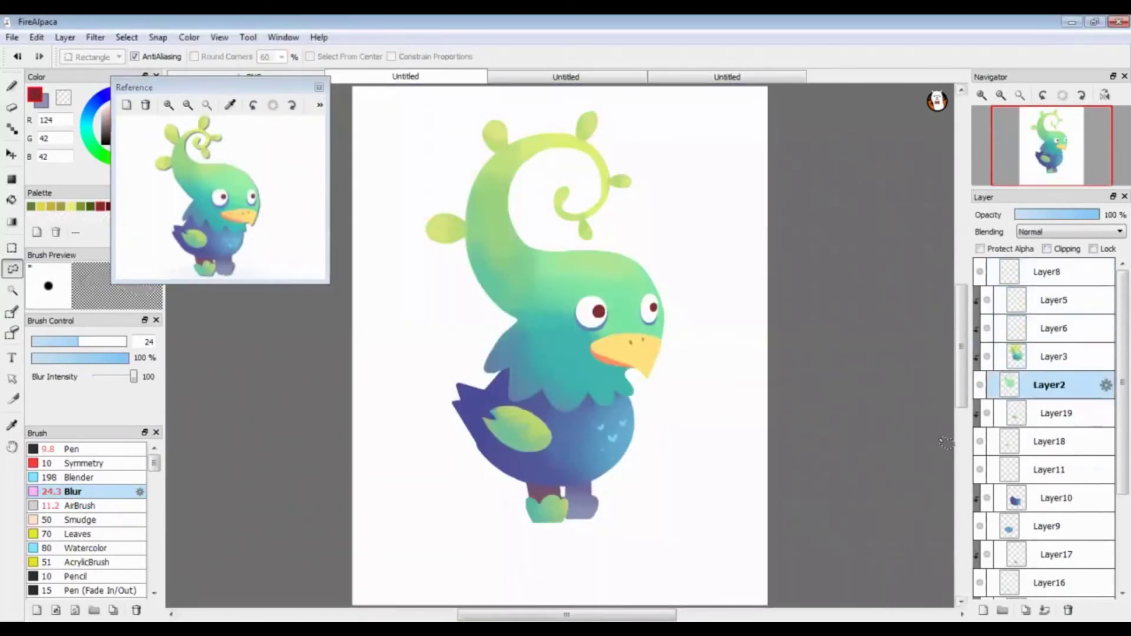
Step: Handwrite "Reno" below the bird's feet on a new layer with a 9.8 px black Pen
scroll(1049, 471, "down", 4)
left_click(1051, 585)
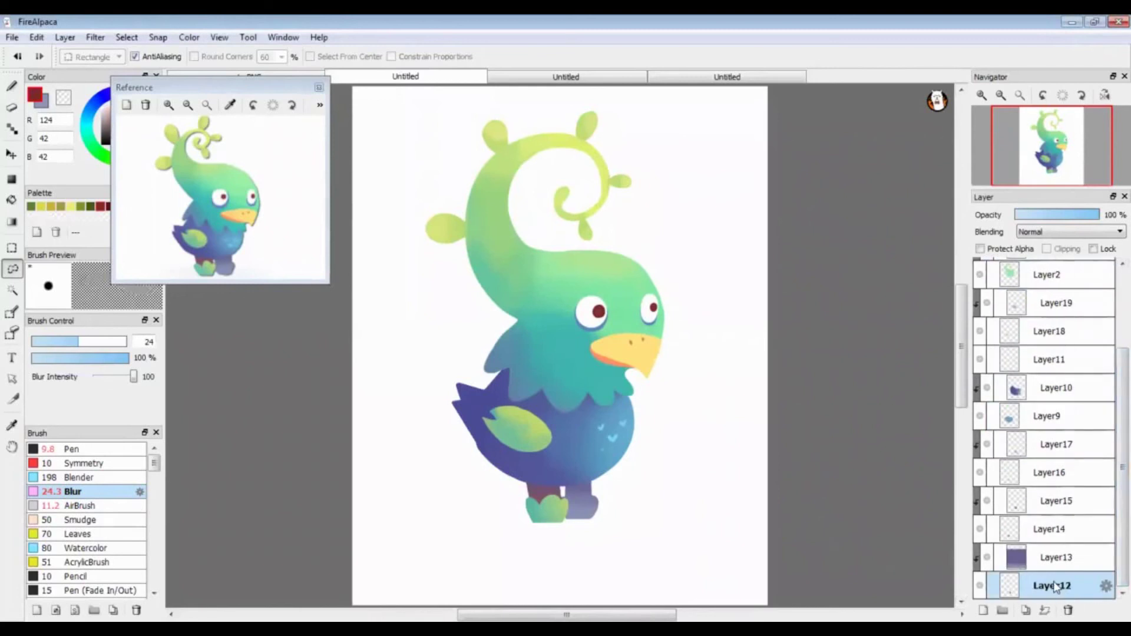
key("ctrl+shift+n")
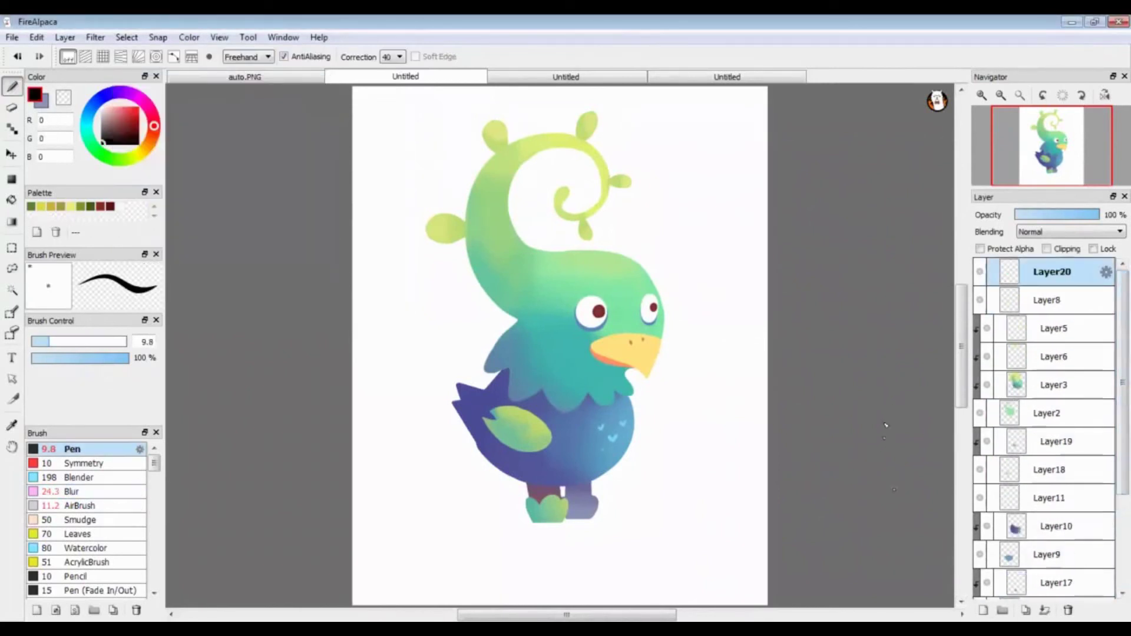
scroll(931, 381, "up", 2)
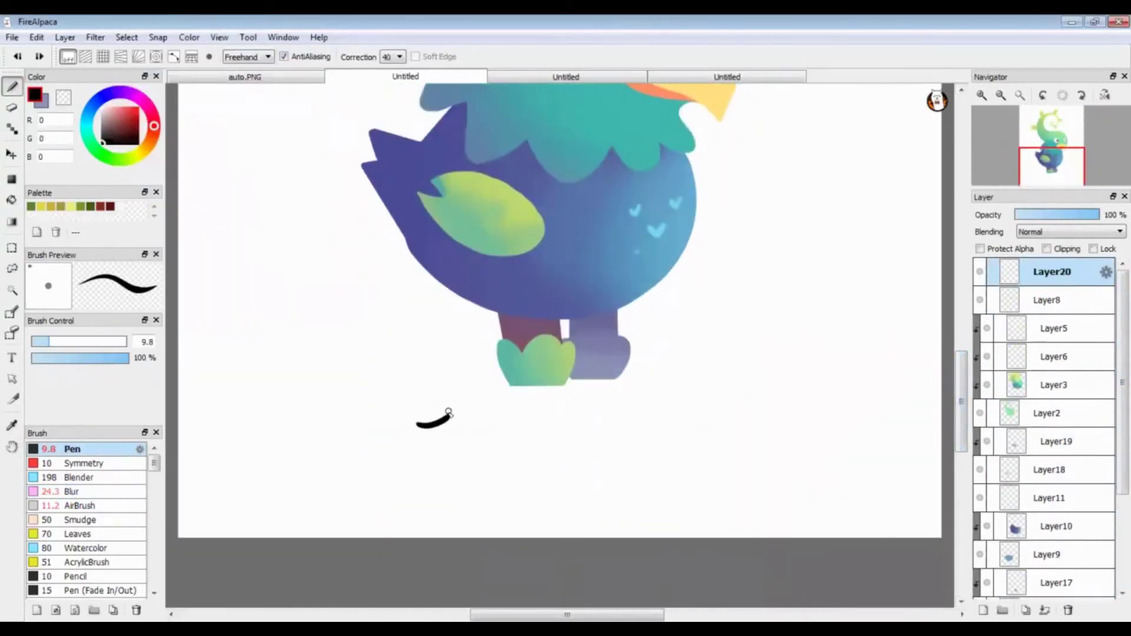
left_click_drag(448, 412, 448, 487)
mouse_move(451, 420)
left_mouse_down()
mouse_move(479, 487)
mouse_move(519, 488)
left_mouse_up()
left_click_drag(530, 489, 557, 486)
mouse_move(589, 447)
left_mouse_down()
mouse_move(575, 471)
mouse_move(601, 489)
mouse_move(577, 451)
left_mouse_up()
key("ctrl+z")
Step: Try to fit the handwritten "Reno" below the feet with free transform, and delete the lettering
scroll(580, 465, "down", 2)
key("ctrl+t")
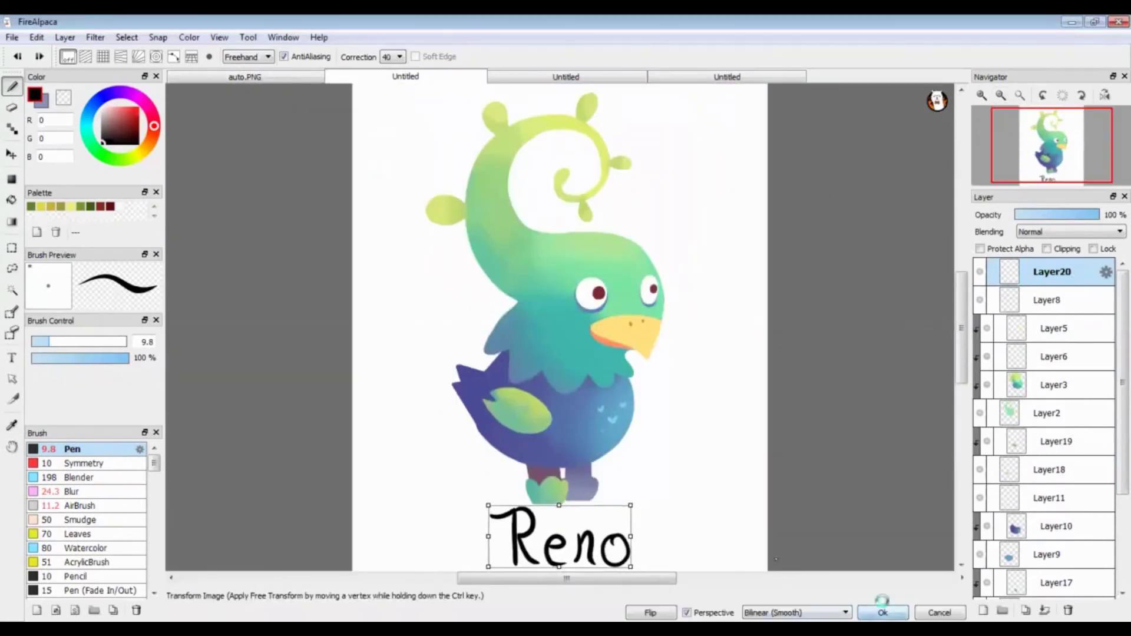
left_click(882, 612)
key("l")
left_click_drag(589, 514, 590, 516)
key("ctrl+t")
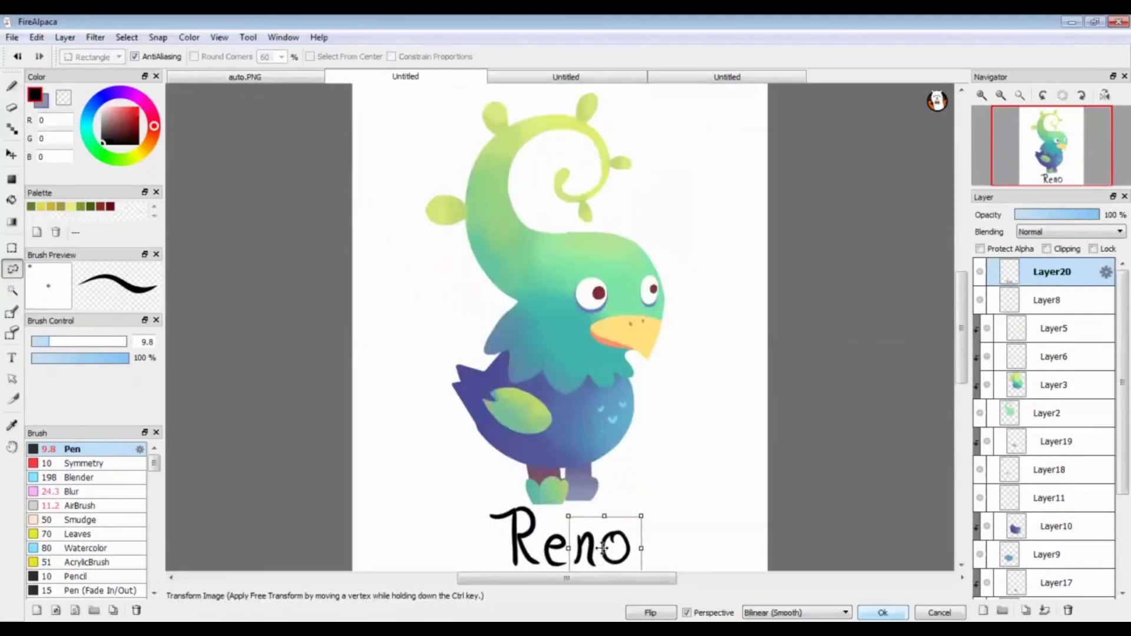
key("Escape")
key("Delete")
Step: Add black "Reno" text in 60 pt Aparajita below the bird's feet
key("t")
left_click(499, 570)
type("Reno")
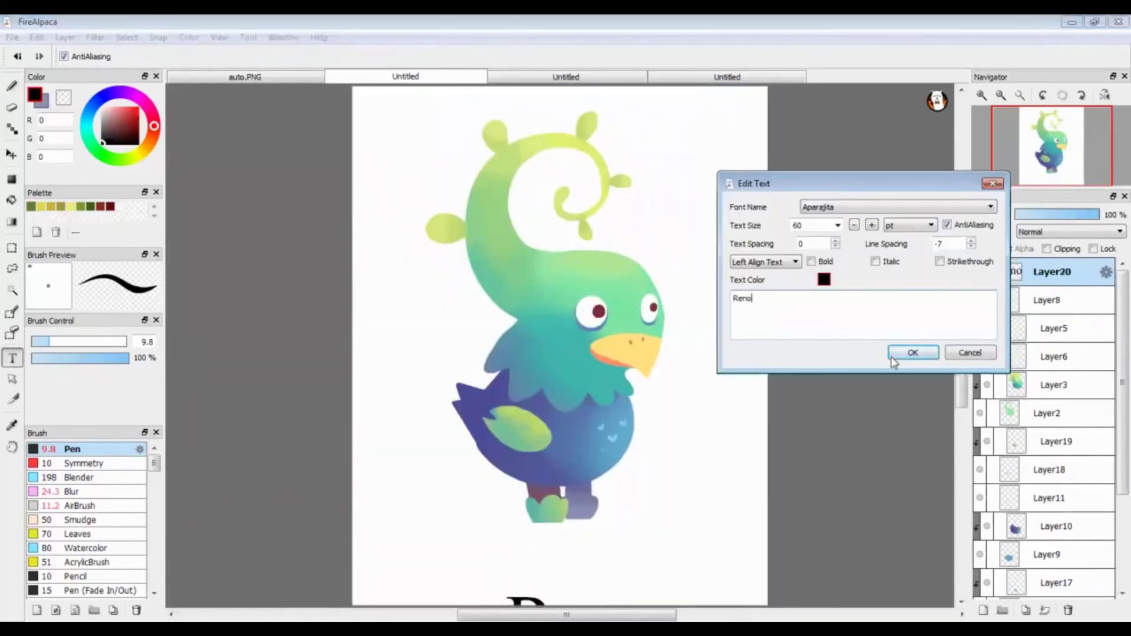
left_click(895, 355)
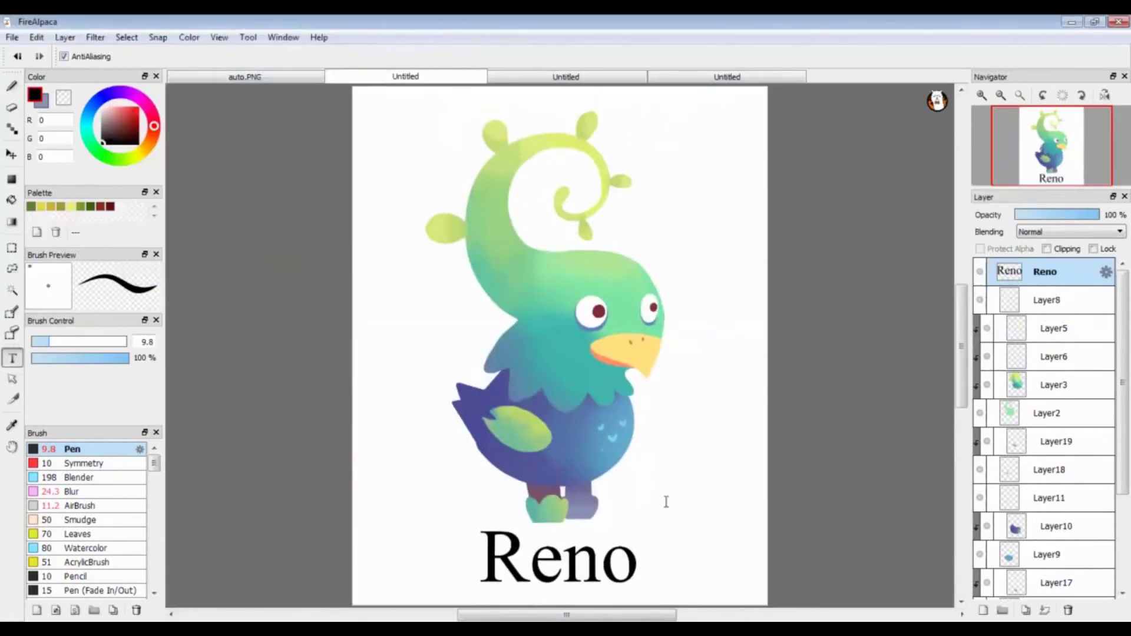
Step: Change the "Reno" text's font to GulimChe and reduce its text size
left_click(666, 501)
left_click(895, 207)
scroll(934, 282, "up", 5)
left_click(854, 211)
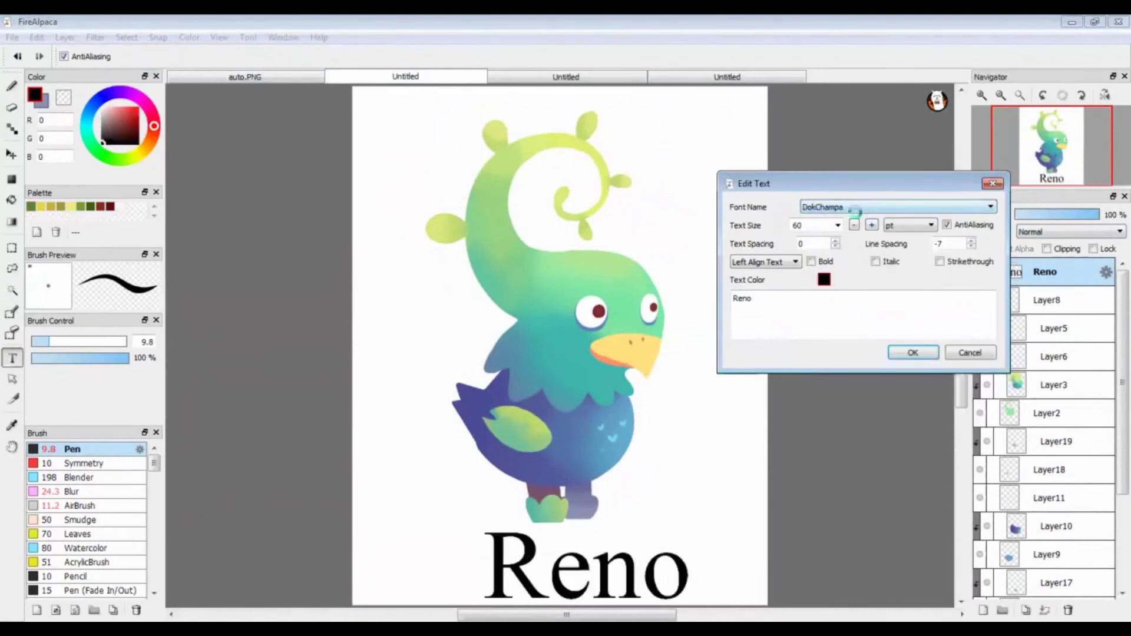
left_click(854, 207)
left_click(858, 218)
left_click(839, 207)
left_click(836, 227)
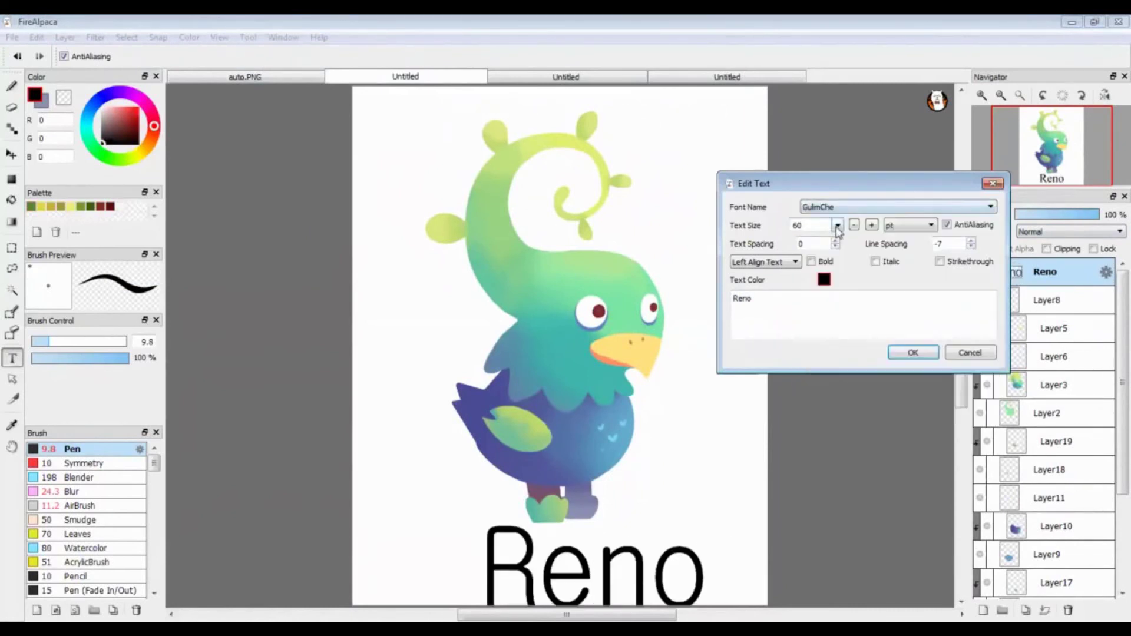
left_click(838, 225)
left_click(813, 277)
left_click(913, 352)
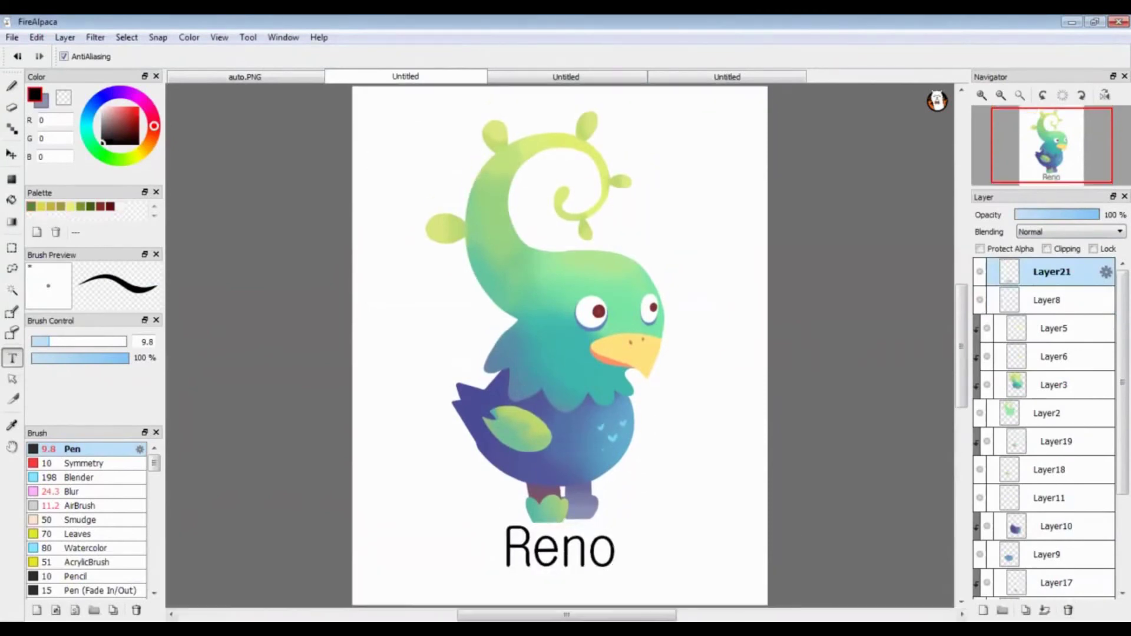
Step: Underline the word "Reno" with a straight horizontal black line using a 7 px Pen
scroll(560, 547, "up", 5)
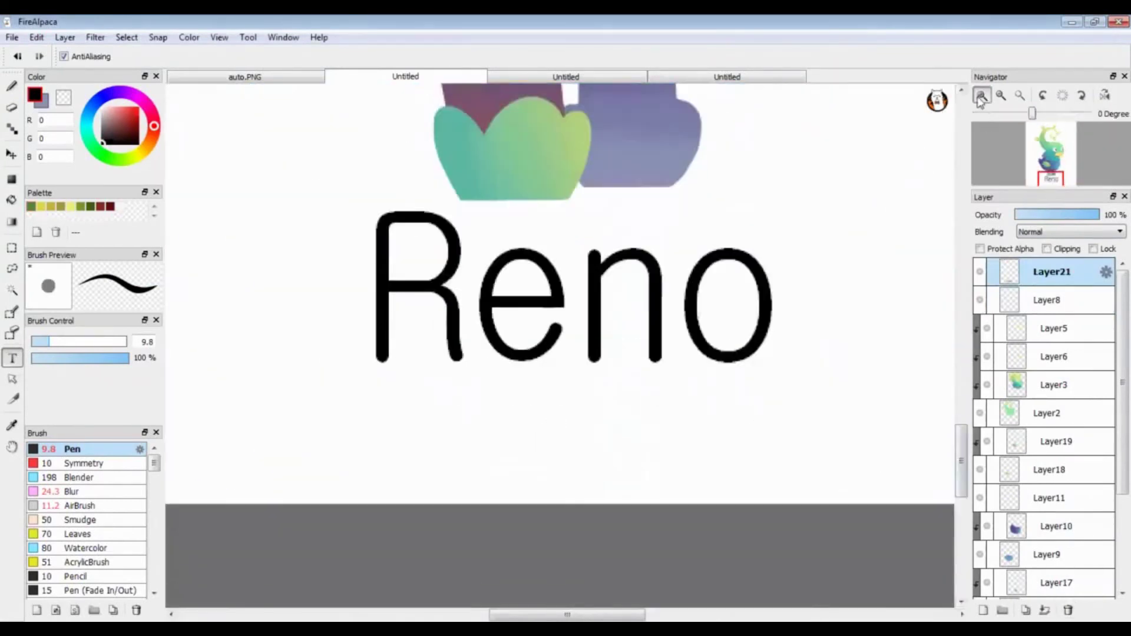
left_click(12, 86)
left_click(284, 37)
left_click(66, 371)
left_click(44, 342)
left_click_drag(288, 395, 870, 394)
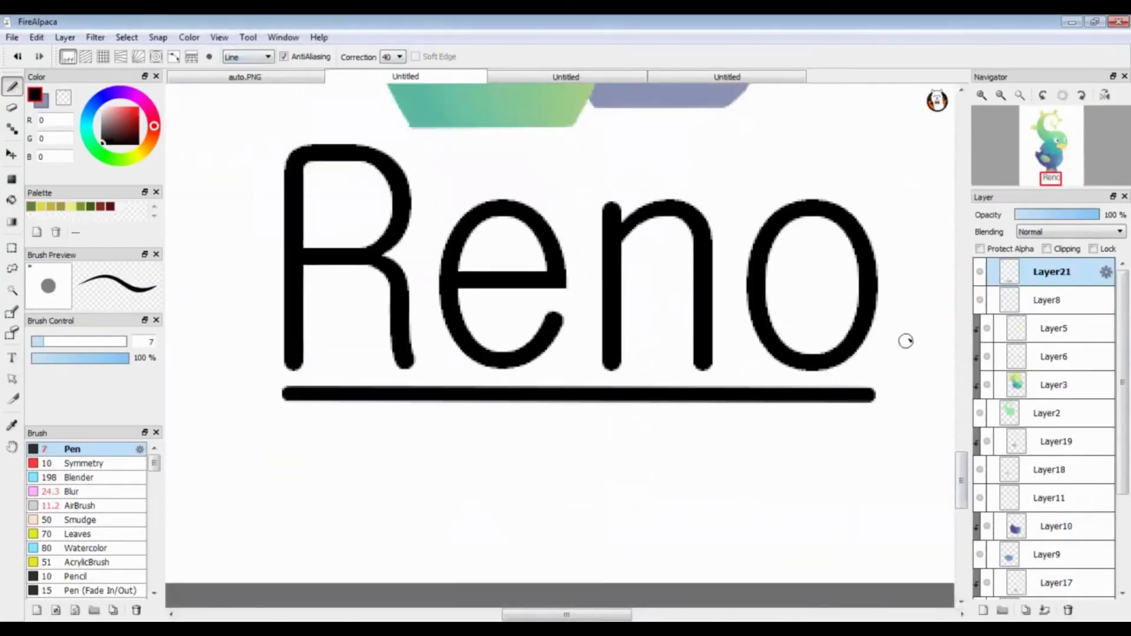
Step: Add a clipping layer above the lettering and open the reference image enlarged on its colored skill labels
scroll(904, 336, "down", 5)
left_click(982, 611)
left_click(1046, 248)
left_click(283, 37)
left_click(305, 201)
left_click(168, 105)
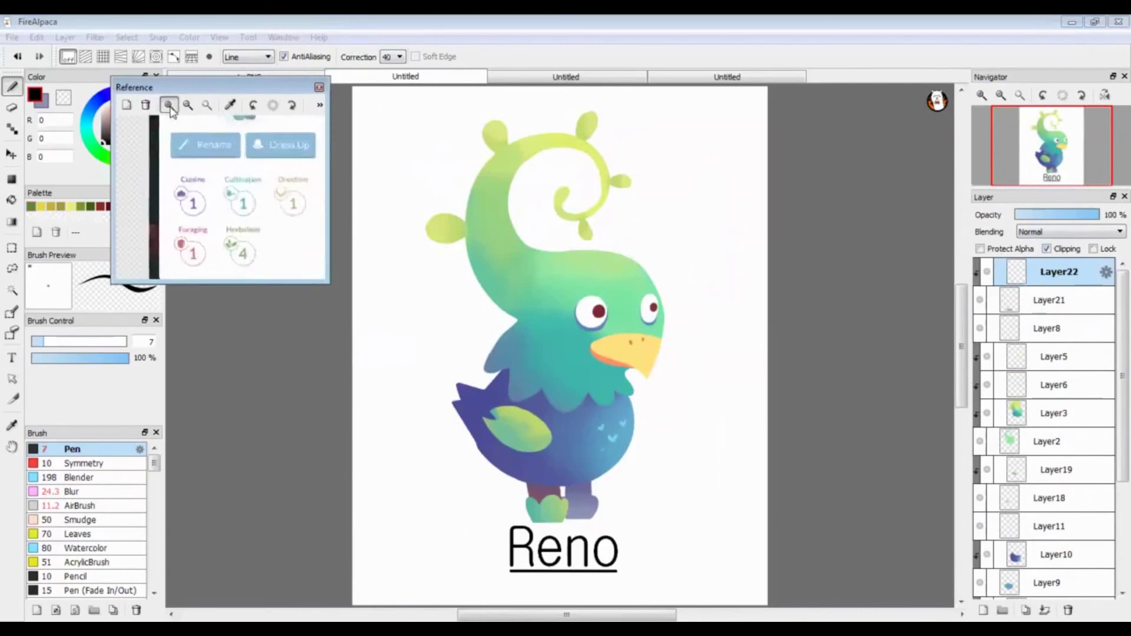
left_click(169, 104)
Step: Color the letters and underline purple, teal, pinkish red and green (127, 181, 95) sampled from the reference's skill labels, using a large Pen
left_click(231, 105)
left_click(195, 188)
left_click_drag(43, 342, 101, 341)
mouse_move(511, 533)
left_mouse_down()
mouse_move(518, 566)
mouse_move(613, 560)
left_mouse_up()
left_click(248, 57)
left_click(241, 69)
left_click(194, 188)
scroll(265, 164, "down", 2)
scroll(239, 189, "down", 2)
left_click(171, 169)
left_click(289, 194)
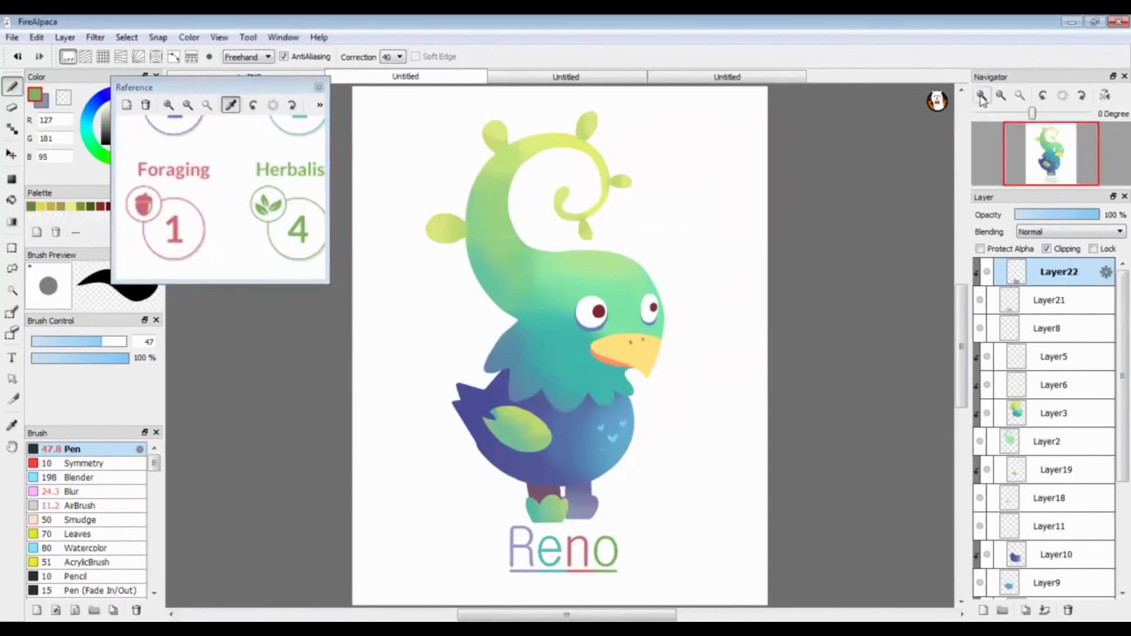
Step: Soften the color transitions along the "Reno" lettering and underline with a 41 px Blur brush
scroll(560, 580, "up", 5)
left_click(72, 491)
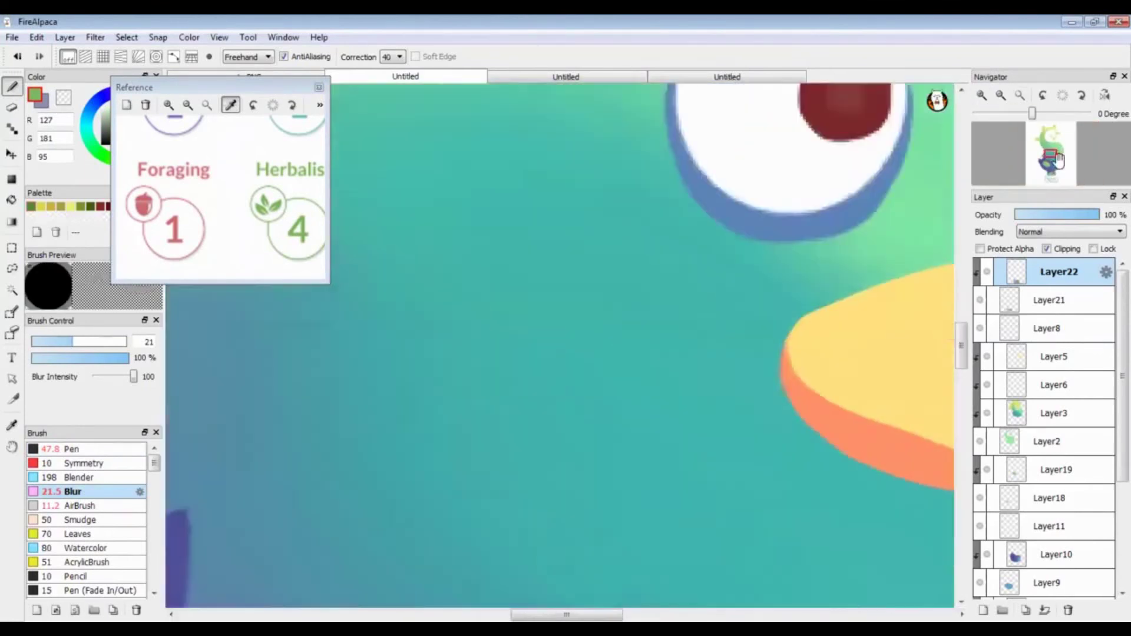
left_click_drag(747, 515, 327, 221)
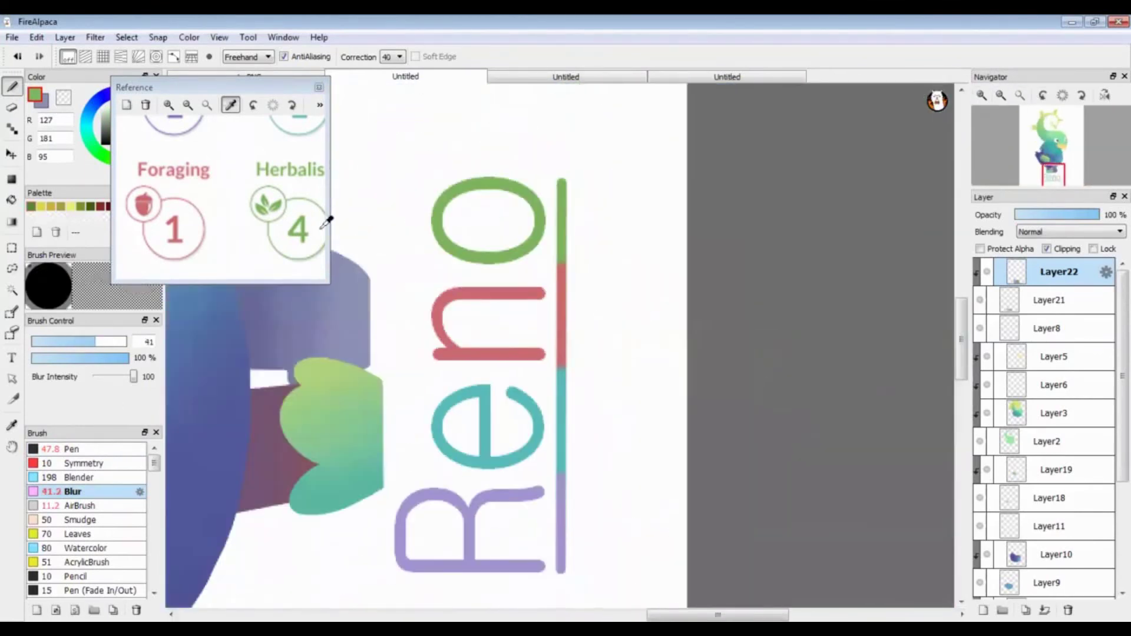